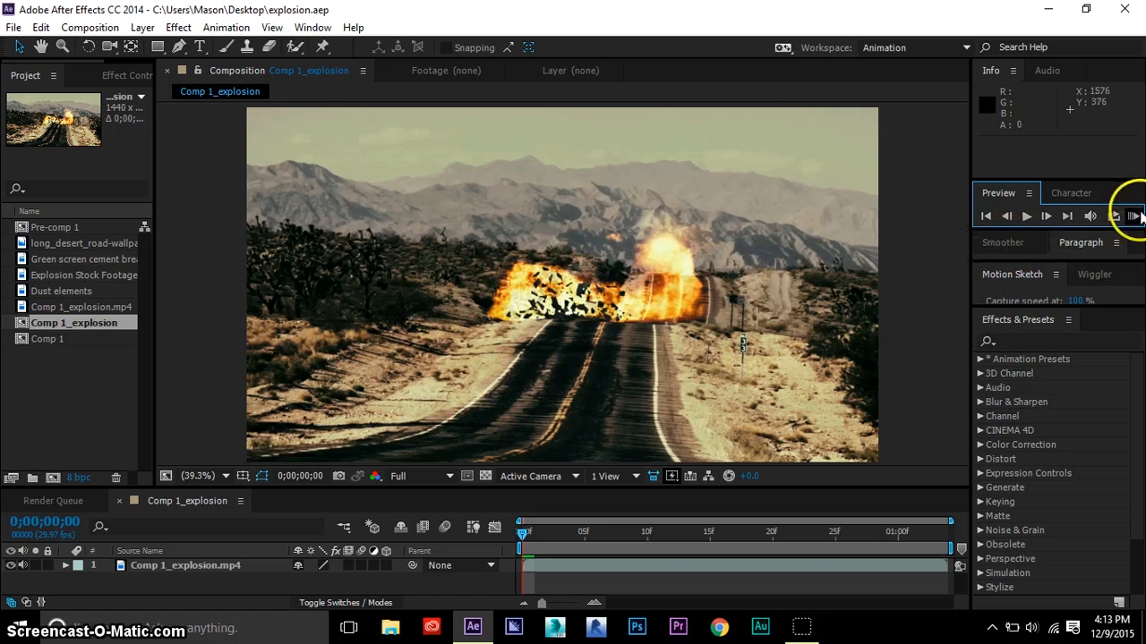
- Play a RAM preview of the Comp 1_explosion composition and enlarge the timeline and project areas
click(1133, 219)
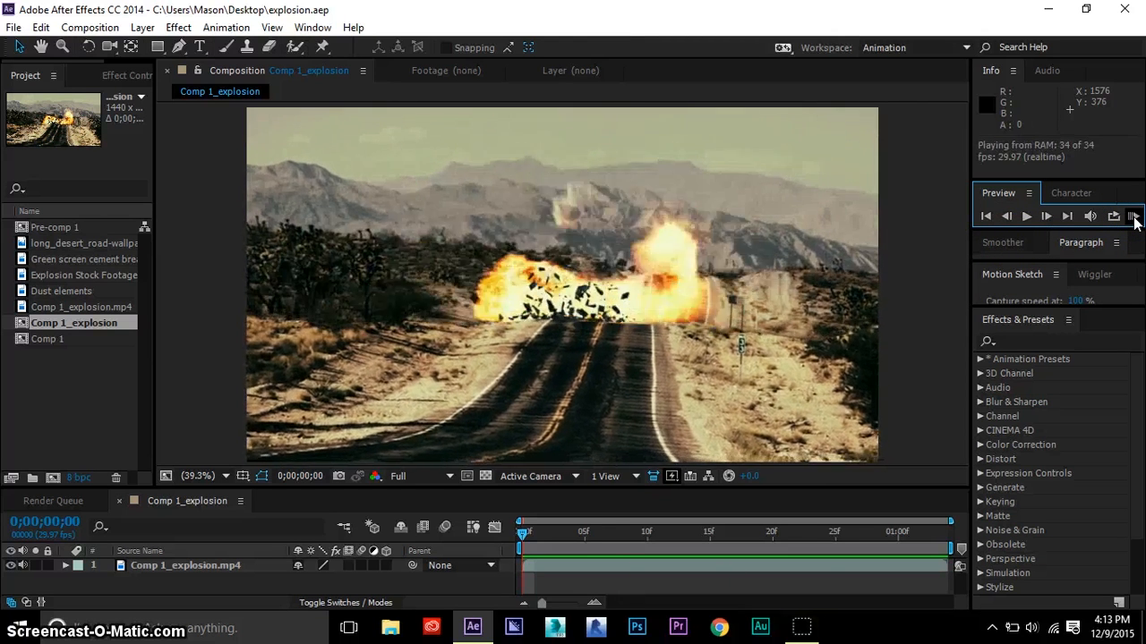
click(607, 434)
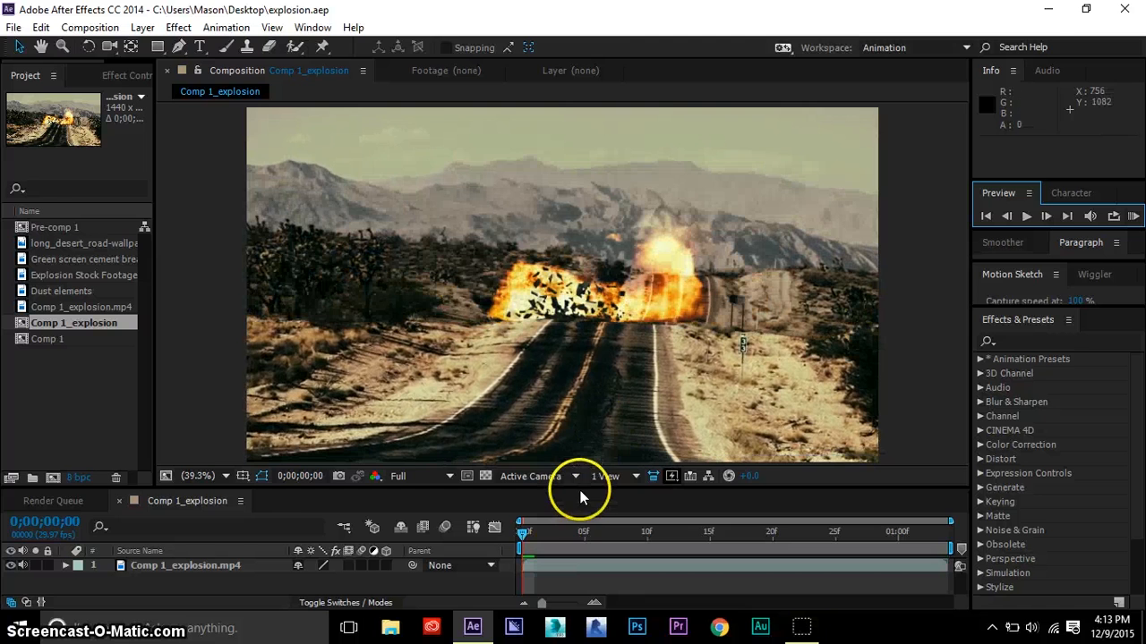
drag(580, 489, 583, 407)
drag(158, 340, 224, 340)
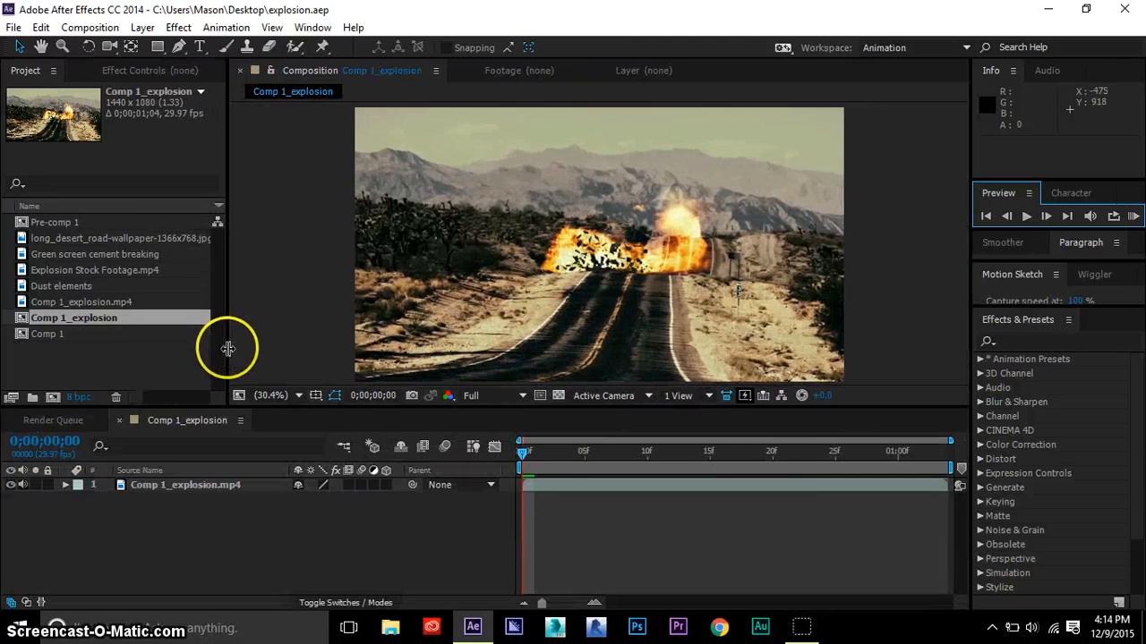
- Create composition Comp 2 with the HDV 1080 29.97 preset and add the Green screen cement breaking footage as a layer
click(53, 396)
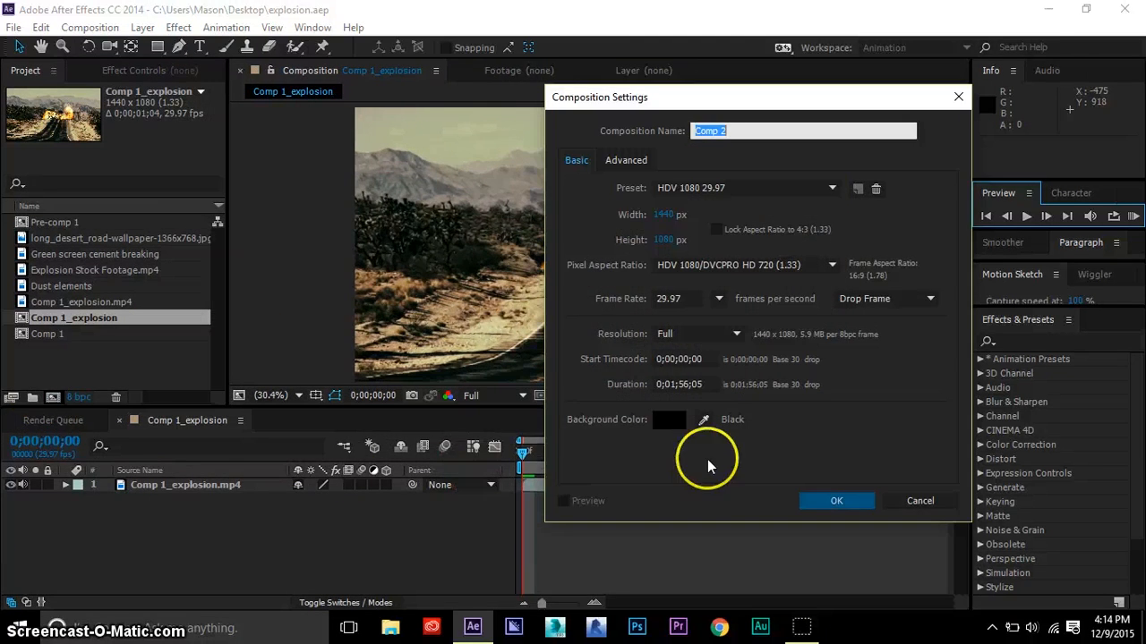
click(838, 504)
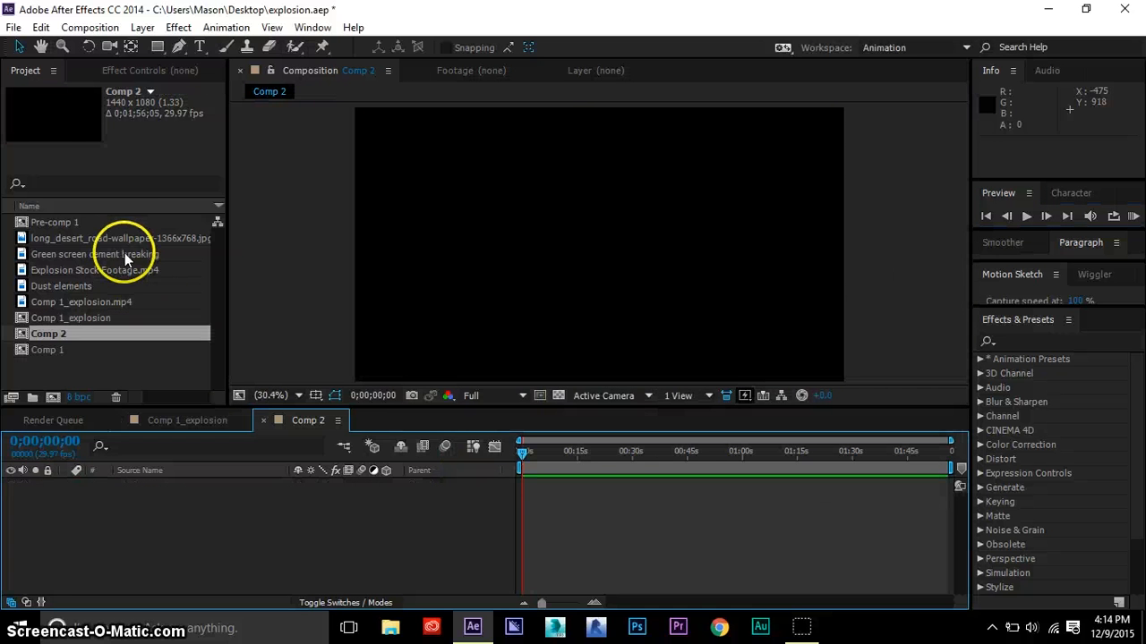
click(125, 256)
drag(185, 534, 181, 520)
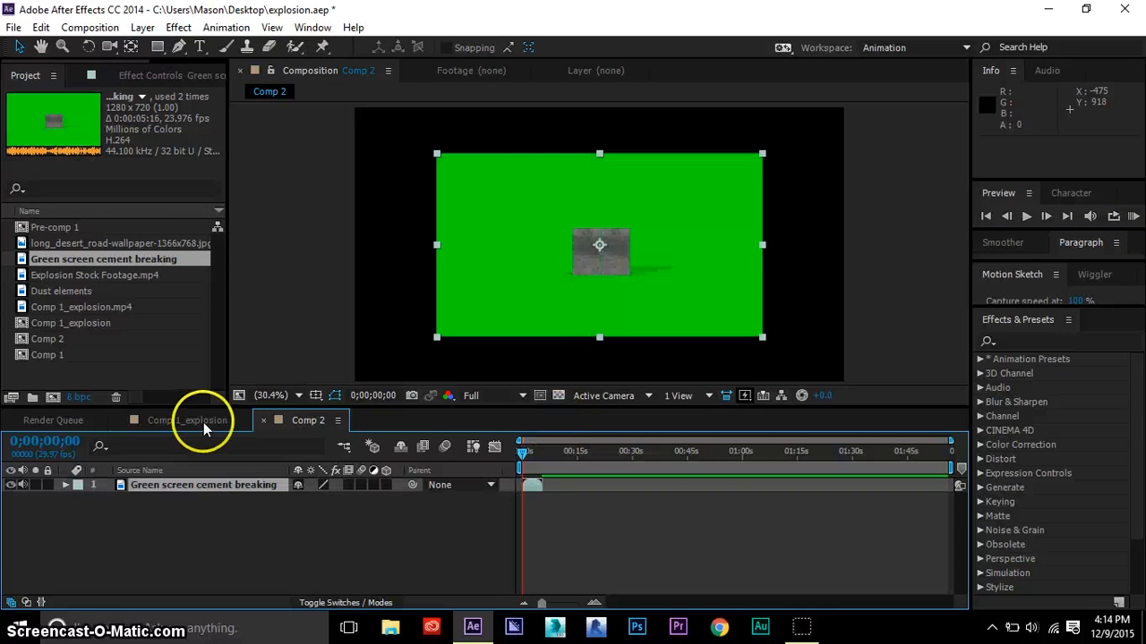
- Examine the cement debris in Comp 1_explosion up close at 0;00;00;09
click(202, 419)
scroll(586, 308, up, 4)
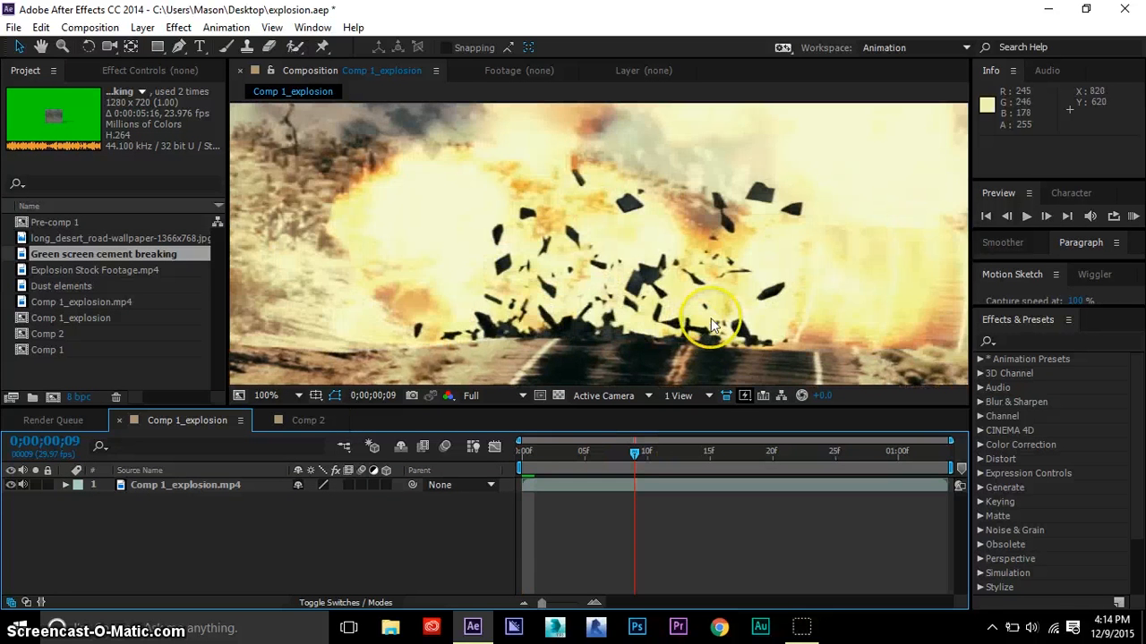
scroll(718, 312, down, 2)
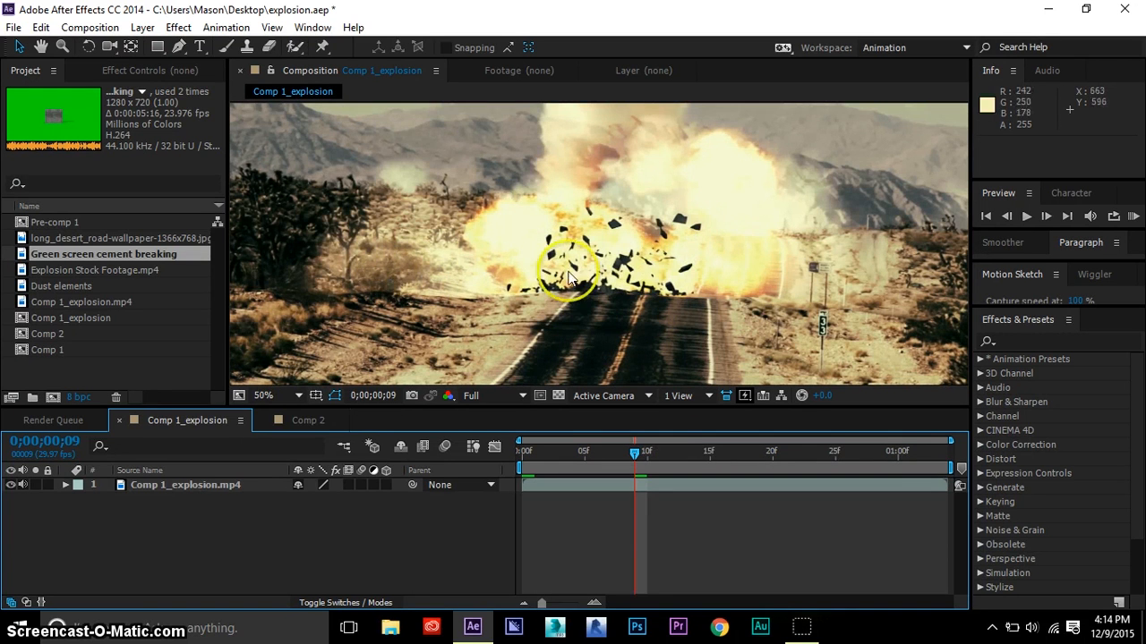
- In Comp 2, trim the start of the Green screen cement breaking layer to 0;00;00;21
click(315, 420)
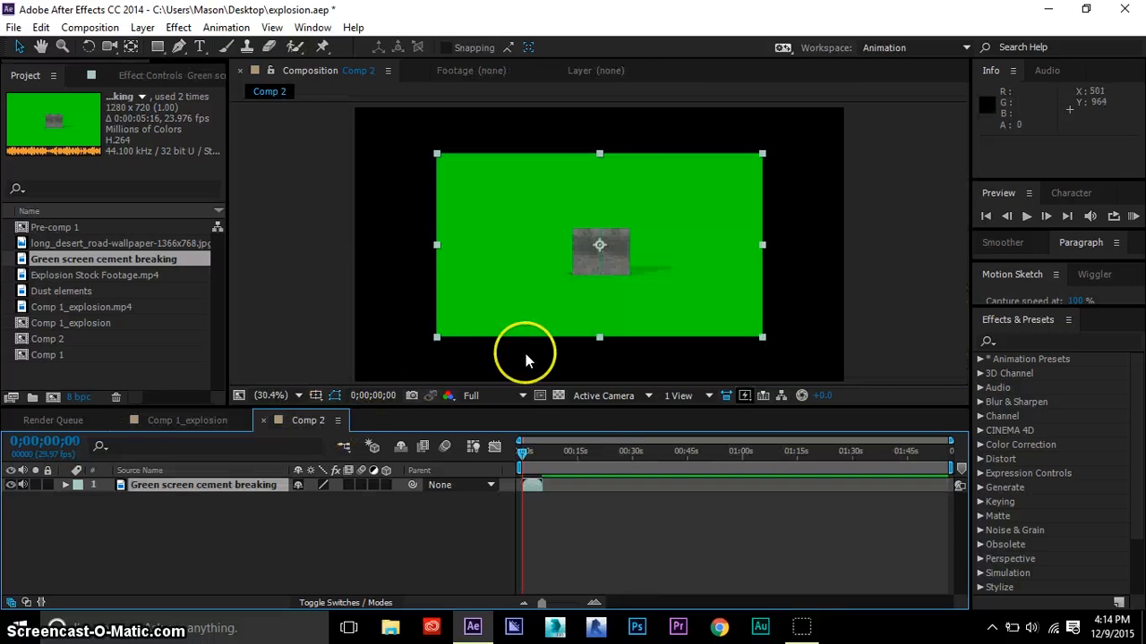
scroll(565, 338, up, 2)
click(594, 602)
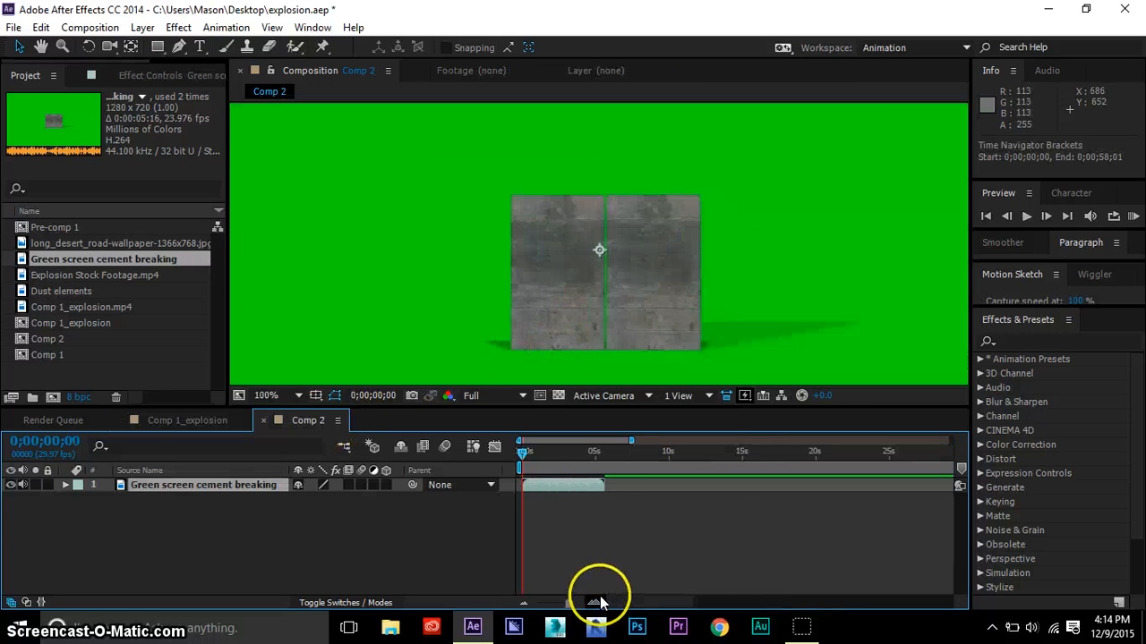
drag(527, 458, 537, 481)
click(538, 483)
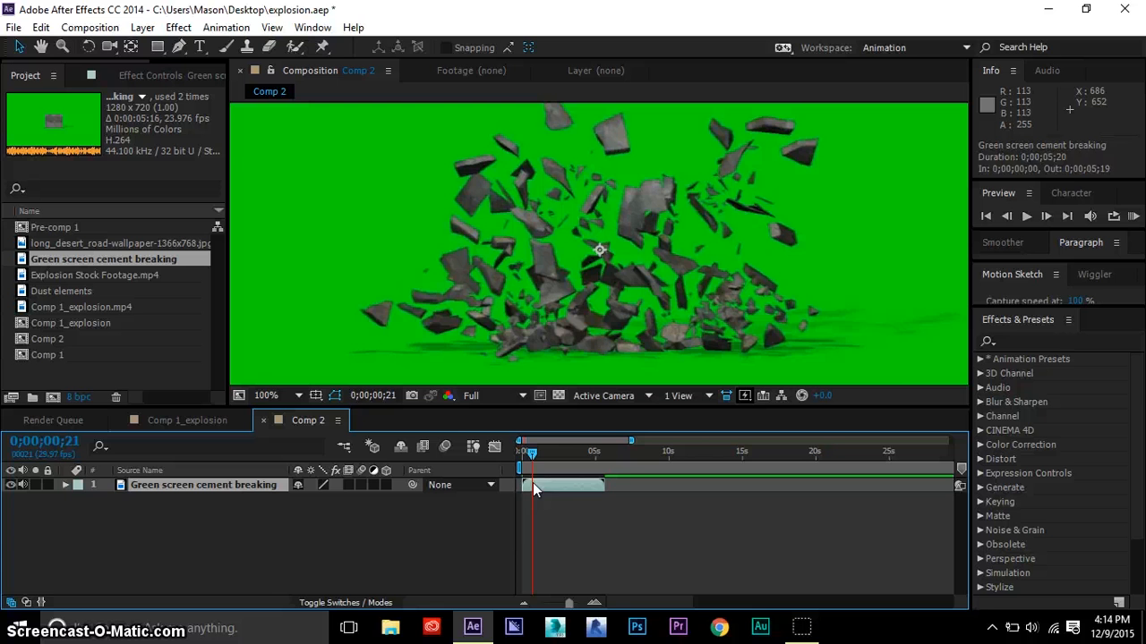
click(564, 482)
- Apply Keylight (1.2) to the cement breaking layer and sample the green background as its Screen Colour
click(1022, 338)
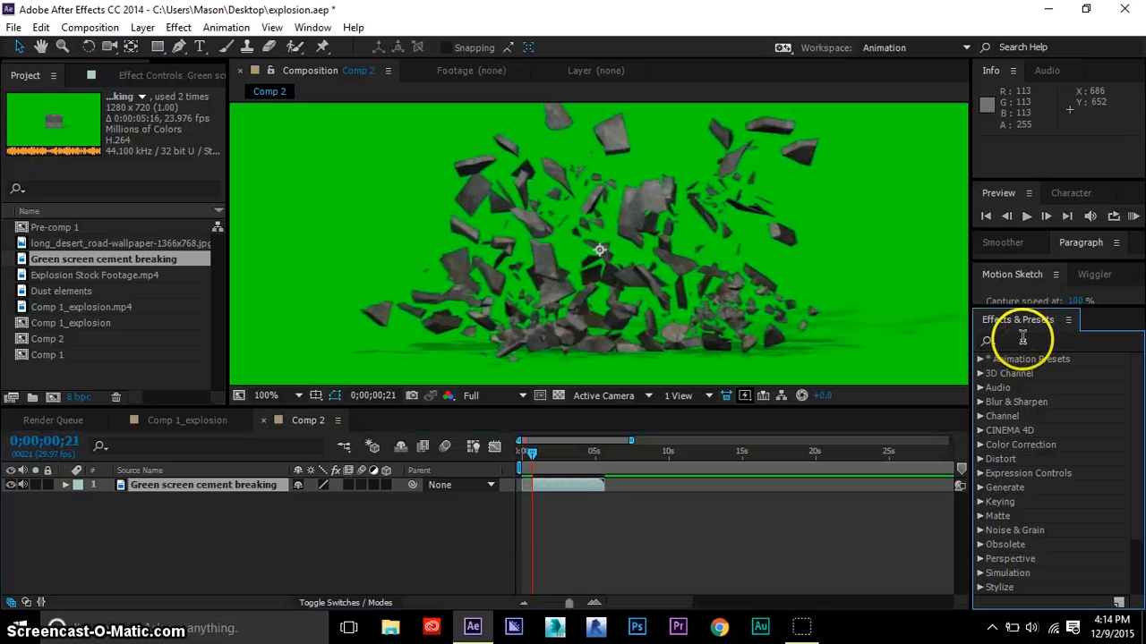
text(keyligh)
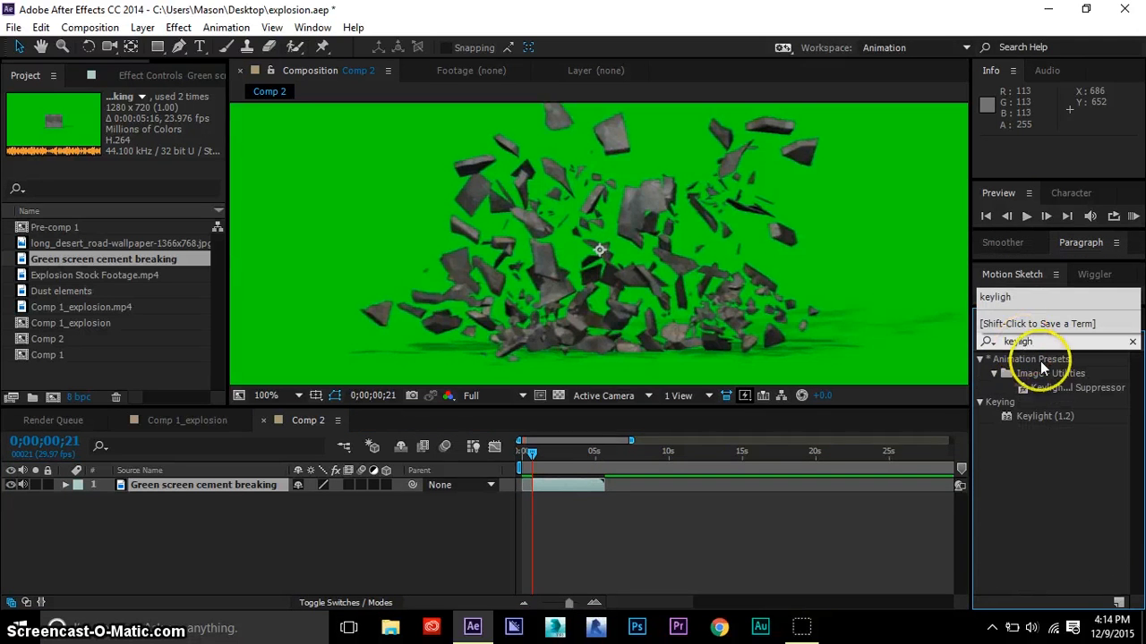
drag(1038, 417, 673, 486)
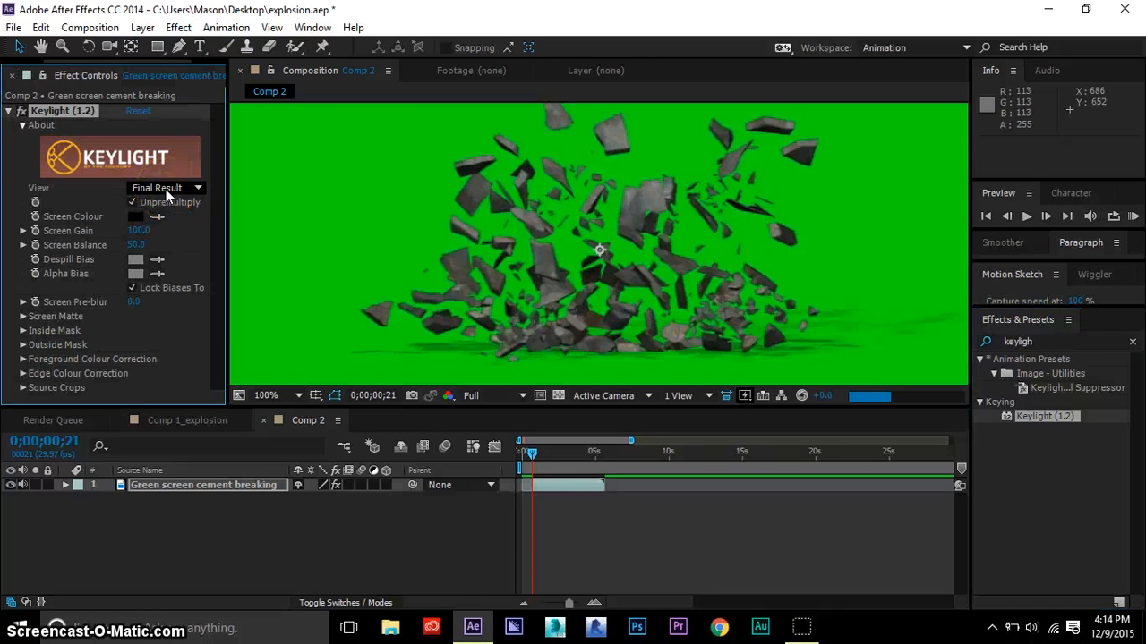
click(156, 218)
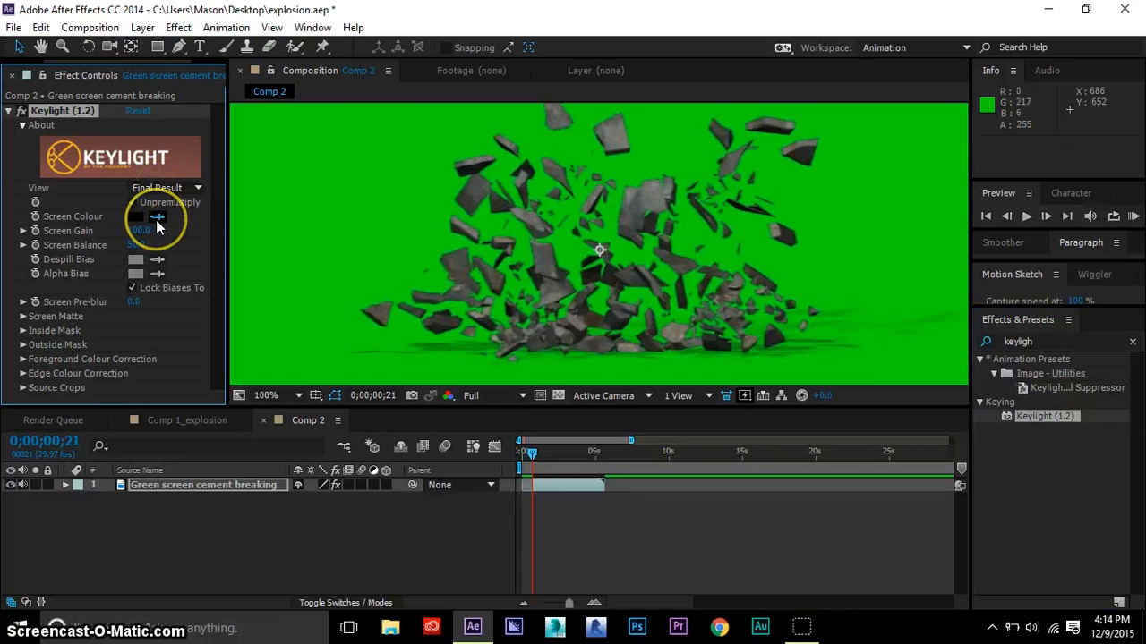
click(422, 169)
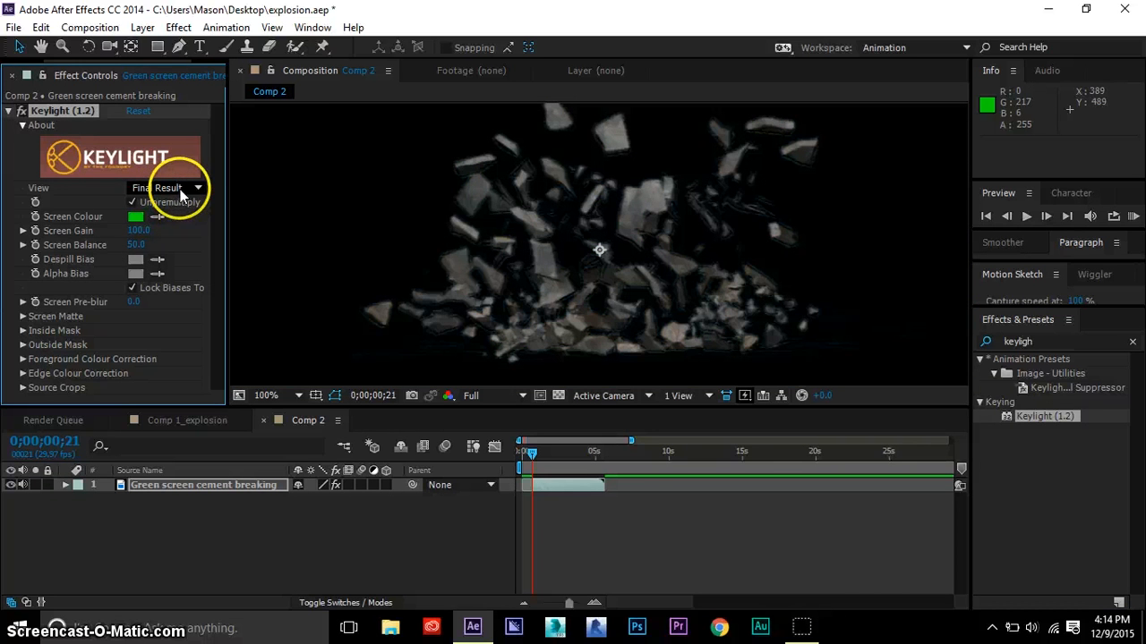
- Refine the key in Screen Matte view with Clip Black 16 and Clip White 85, and return the view to Final Result
click(193, 187)
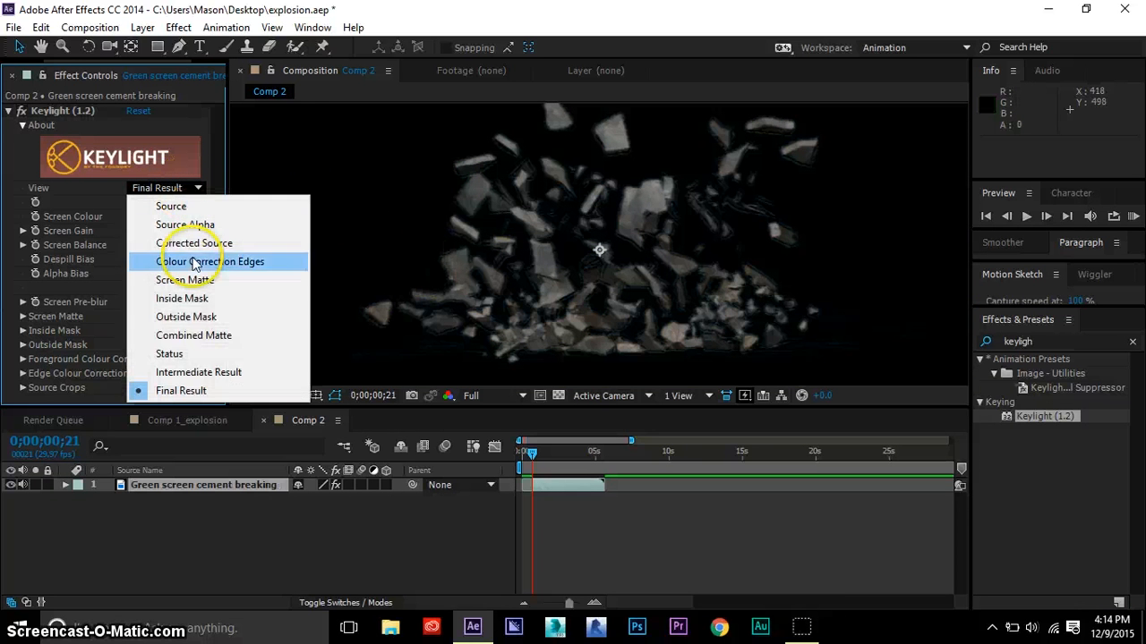
click(184, 280)
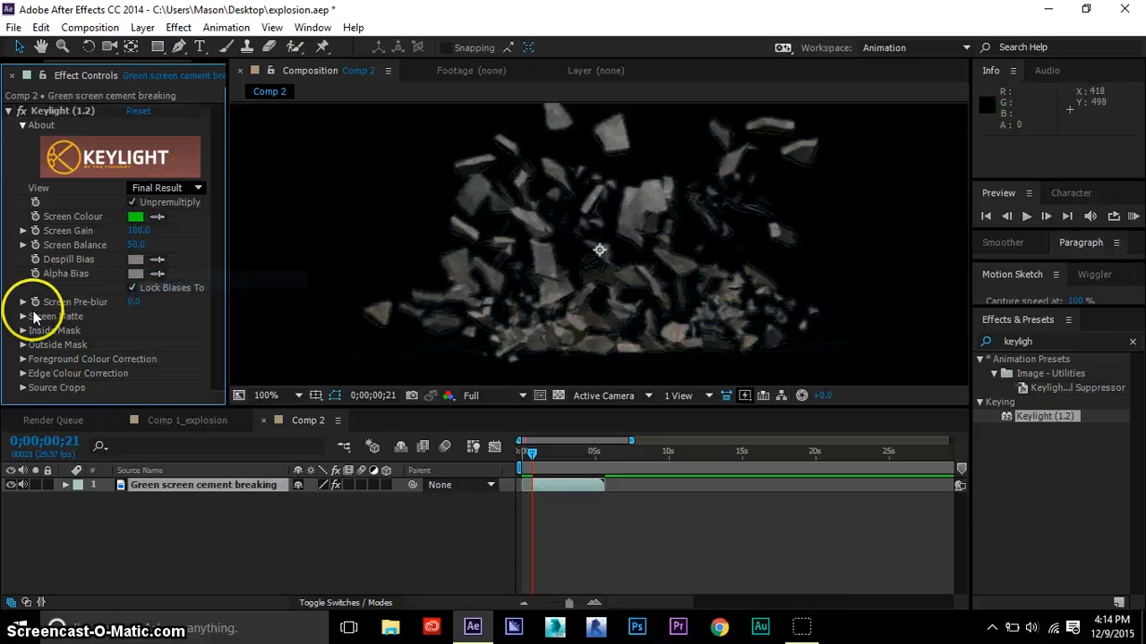
click(24, 318)
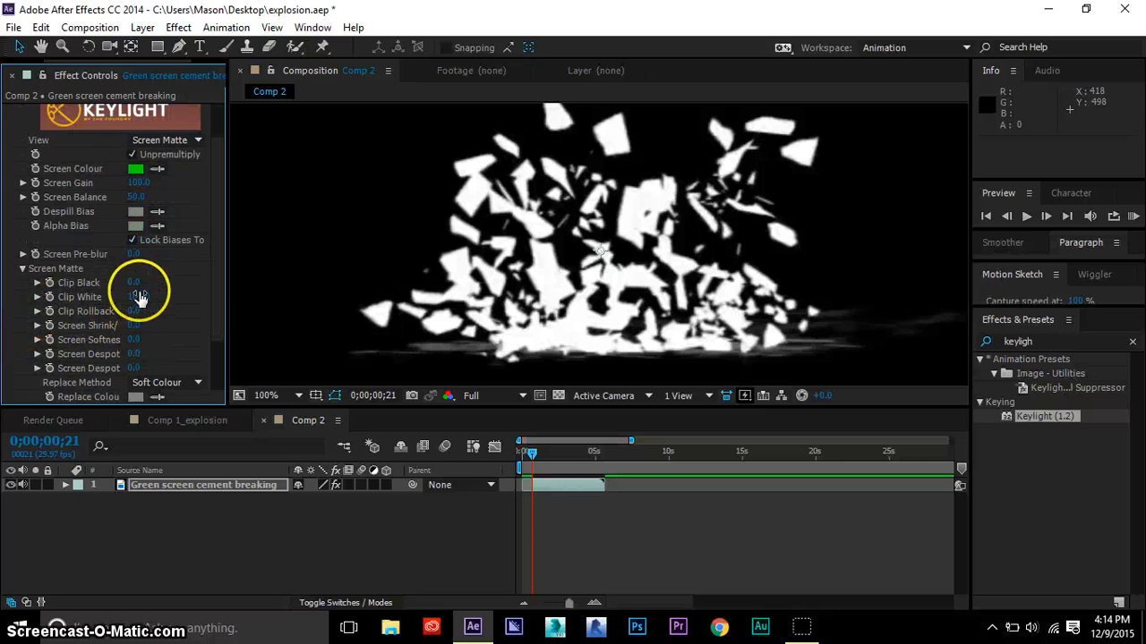
drag(137, 288, 137, 288)
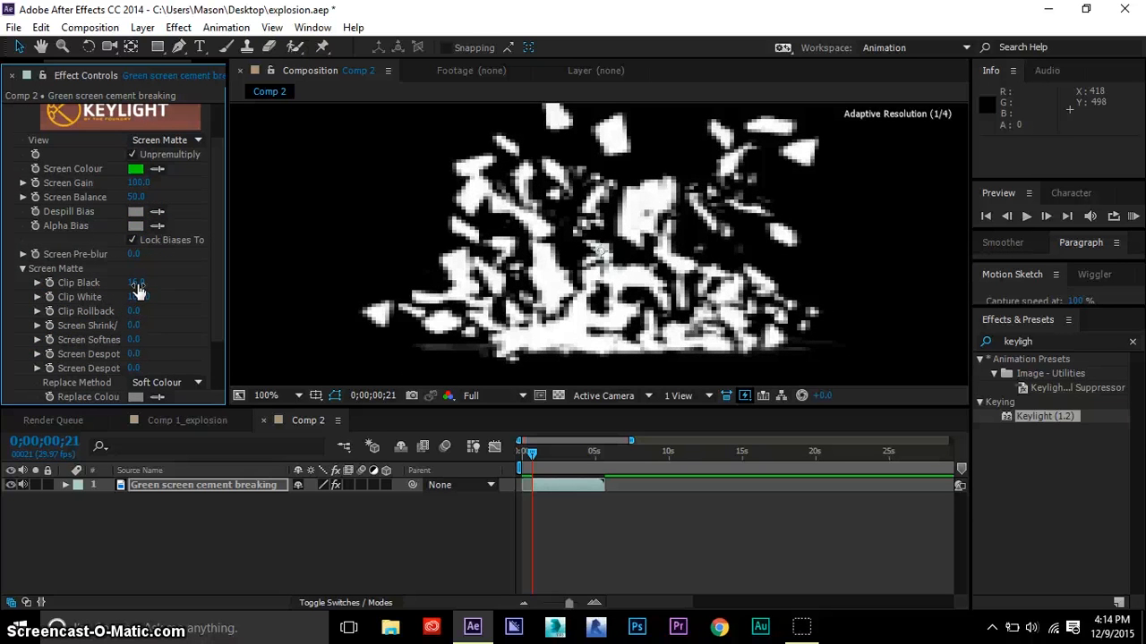
drag(145, 300, 145, 302)
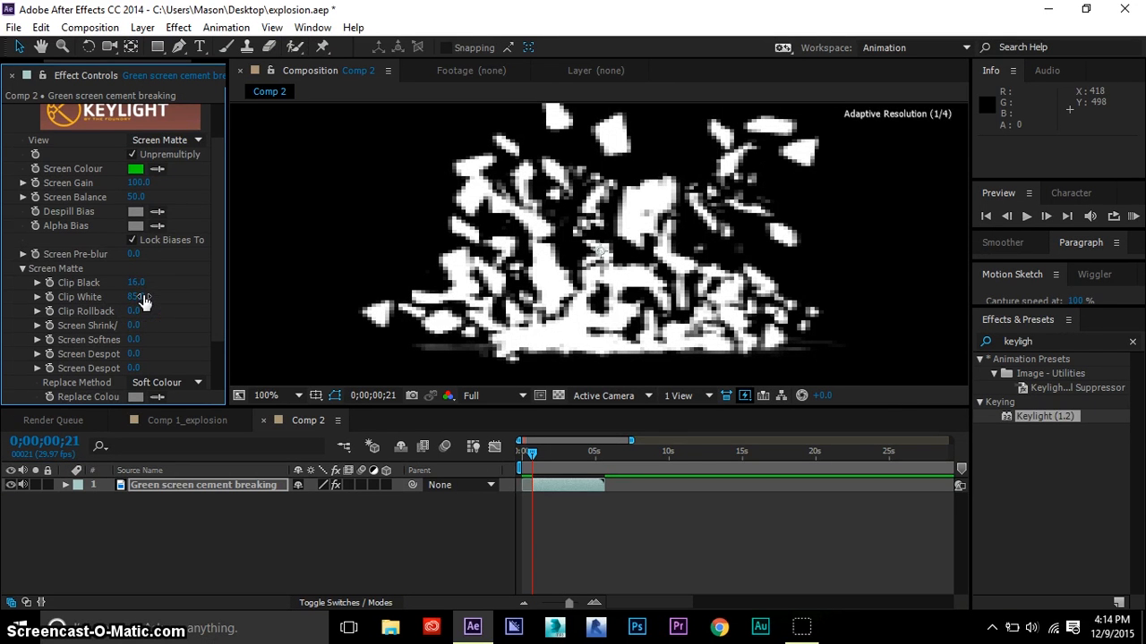
click(174, 141)
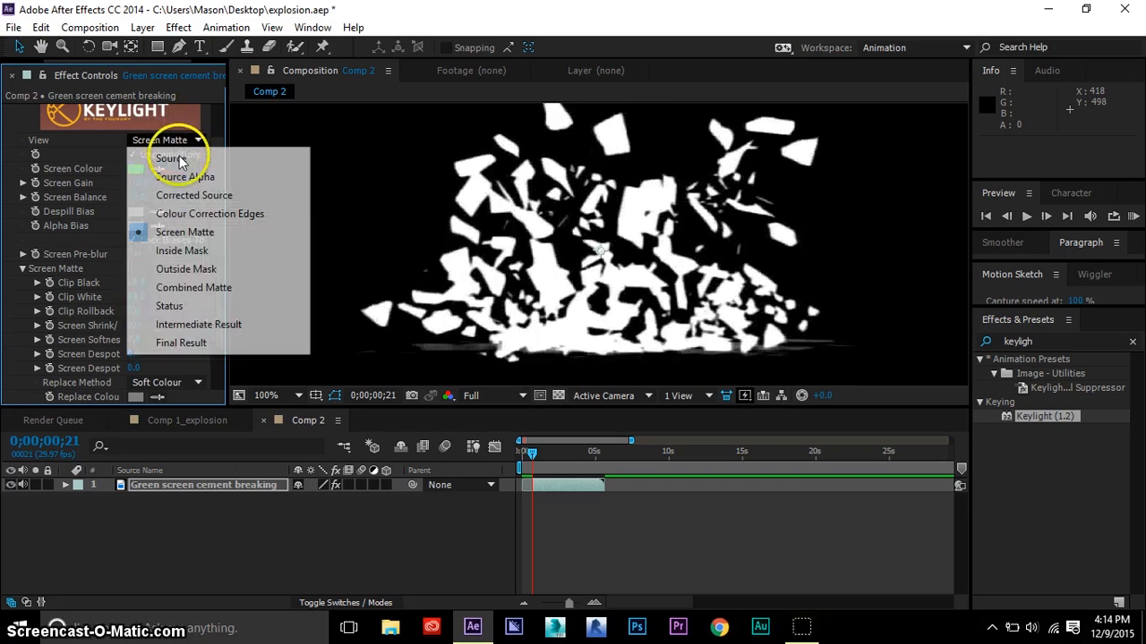
click(181, 343)
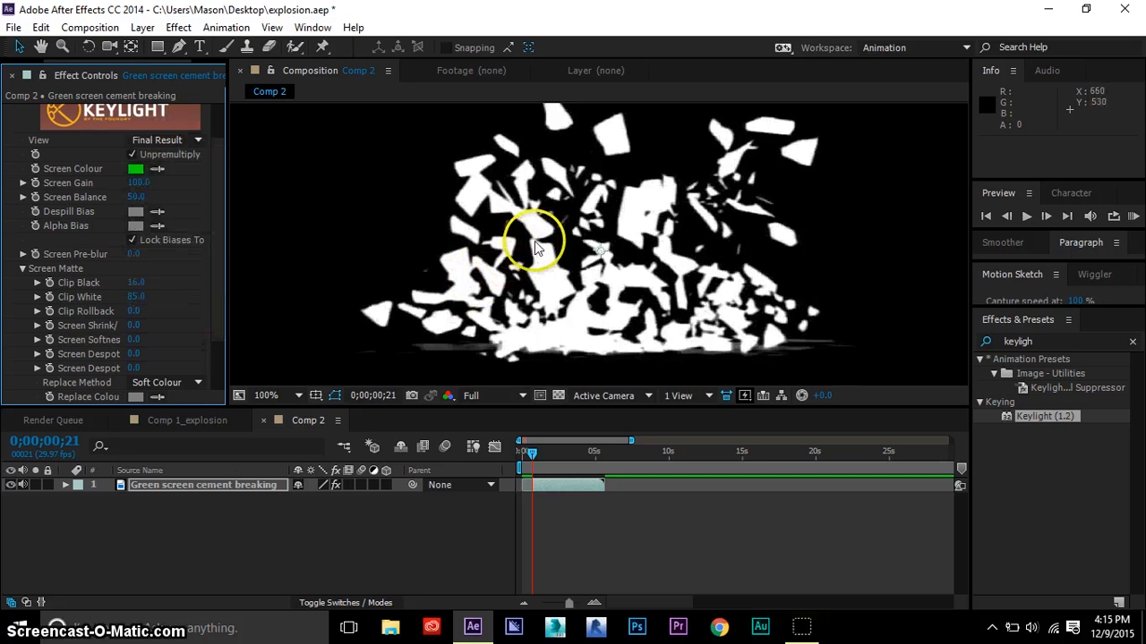
- Set Keylight's Screen Shrink/Grow to -1 to tighten the edges of the cement pieces
scroll(547, 245, up, 4)
scroll(547, 247, down, 4)
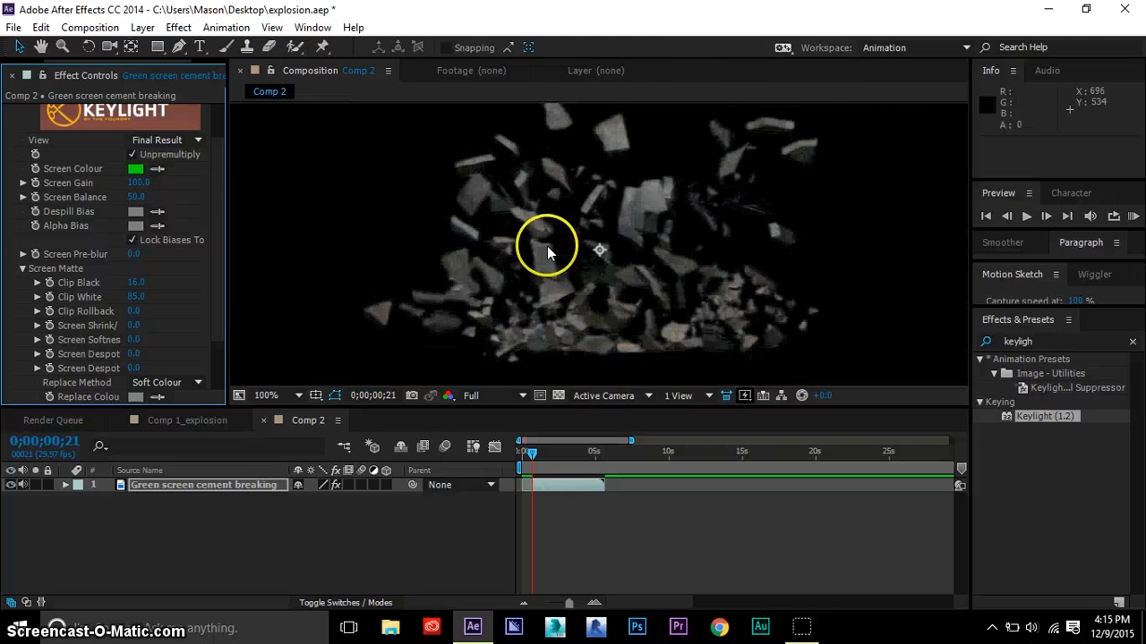
scroll(528, 238, up, 4)
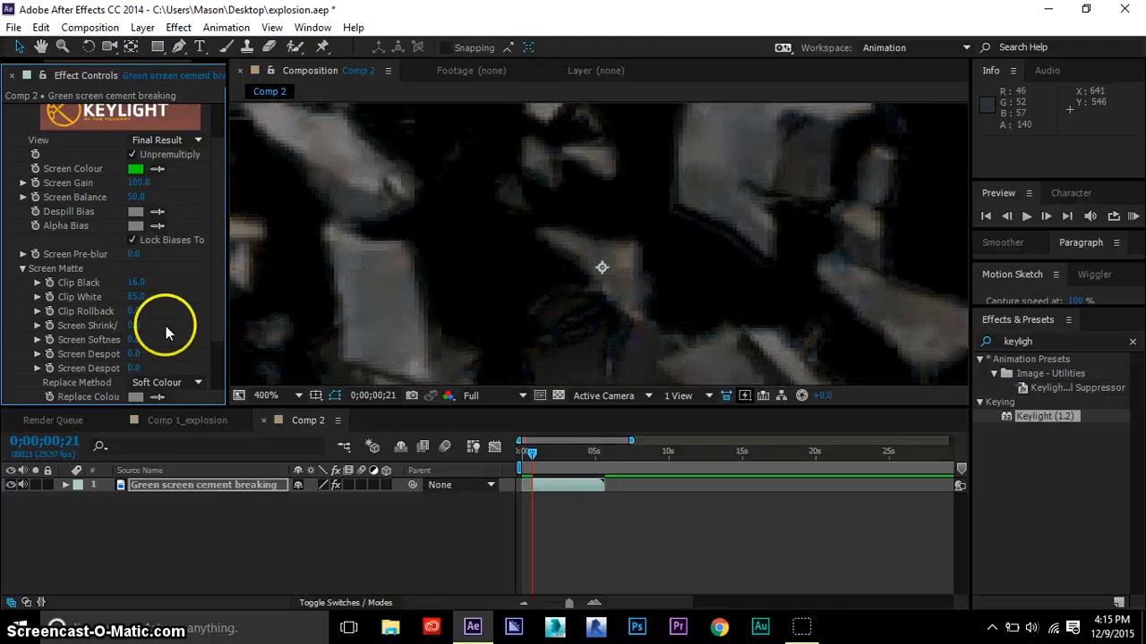
click(135, 325)
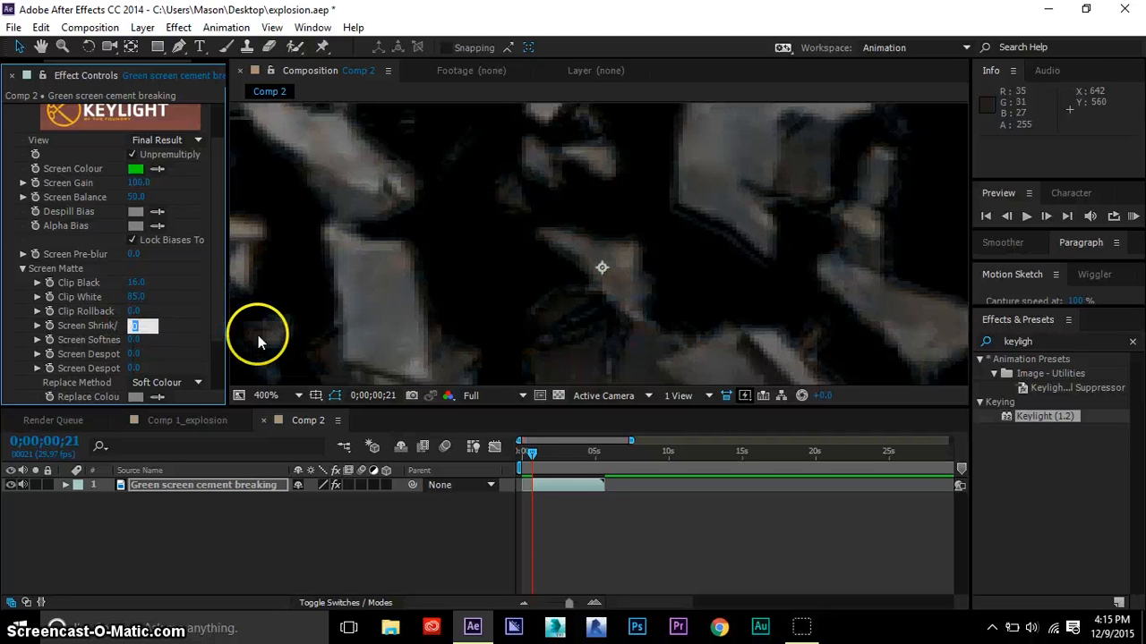
text(-1)
click(502, 239)
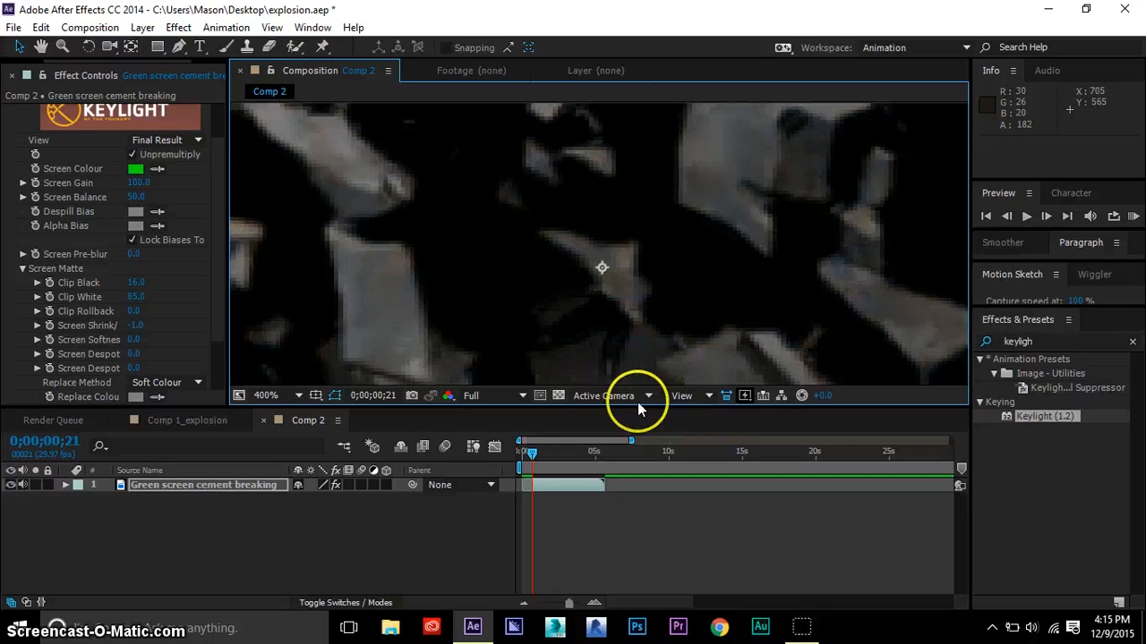
- Turn on the transparency grid and play a RAM preview of the keyed cement debris
scroll(586, 306, down, 6)
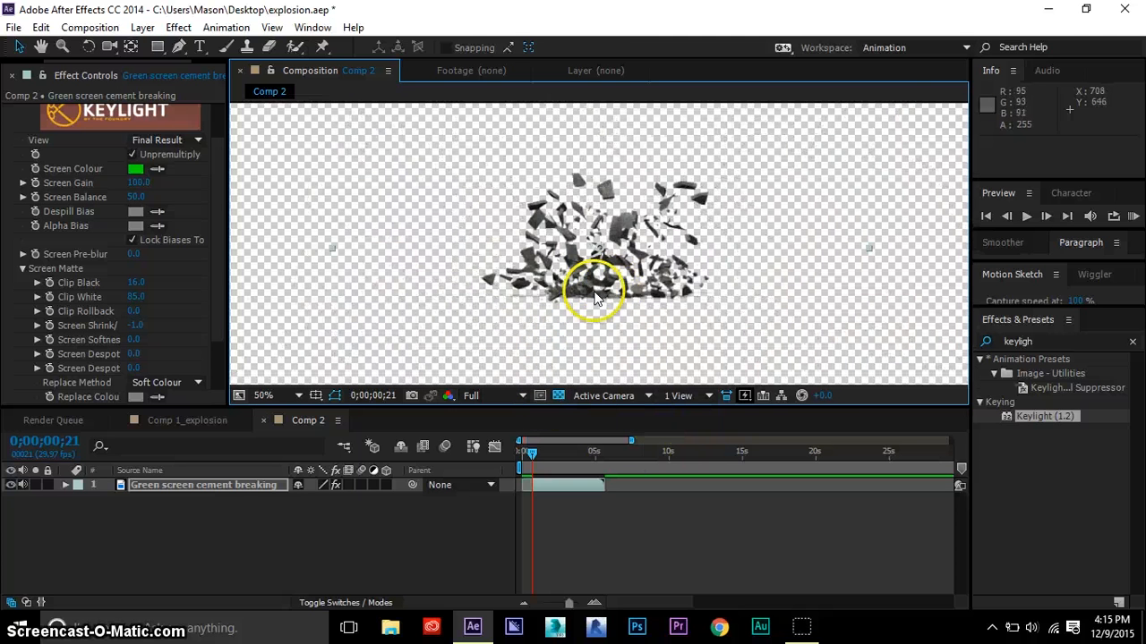
scroll(895, 249, down, 1)
click(1130, 215)
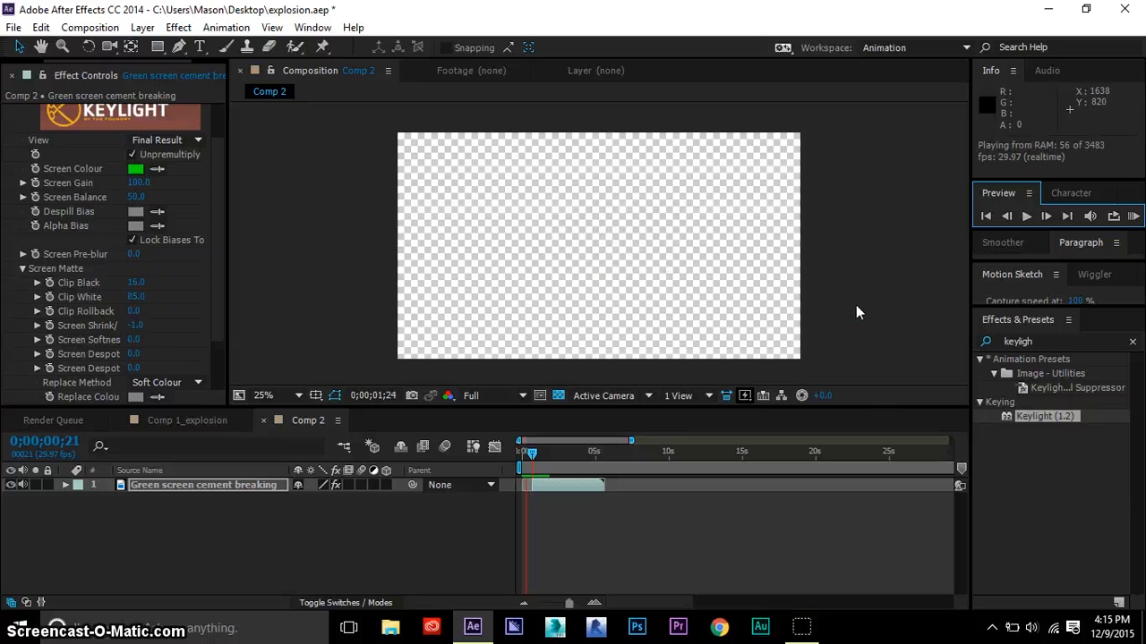
- Add Explosion Stock Footage.mp4 below the cement breaking layer in Comp 2 and hide the cement layer
click(38, 66)
drag(46, 63, 10, 65)
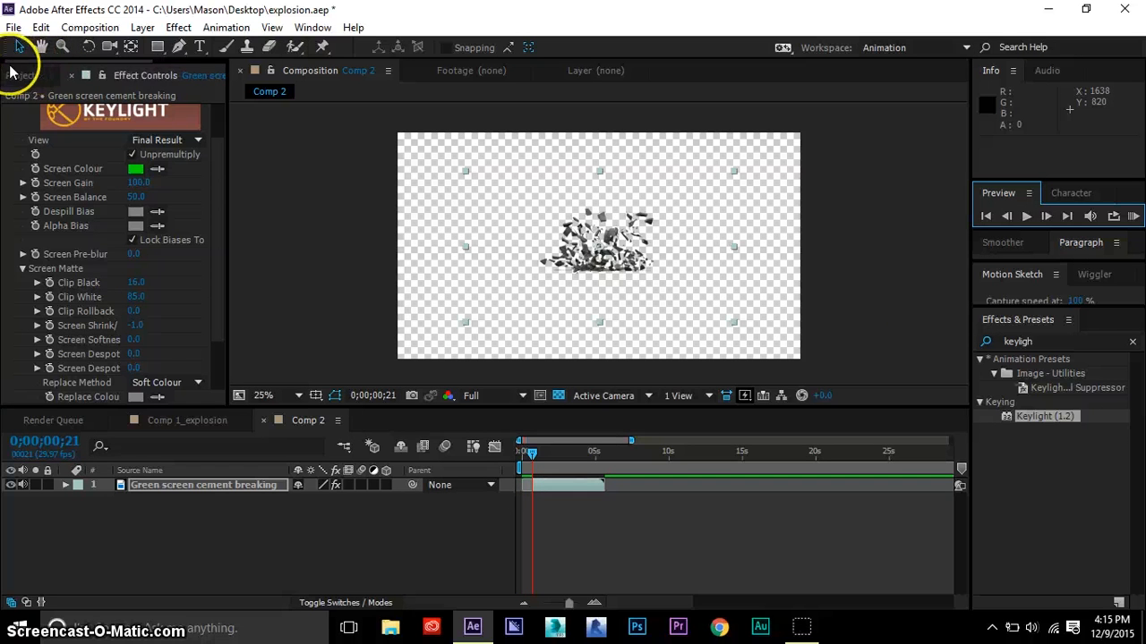
click(21, 75)
drag(36, 274, 30, 481)
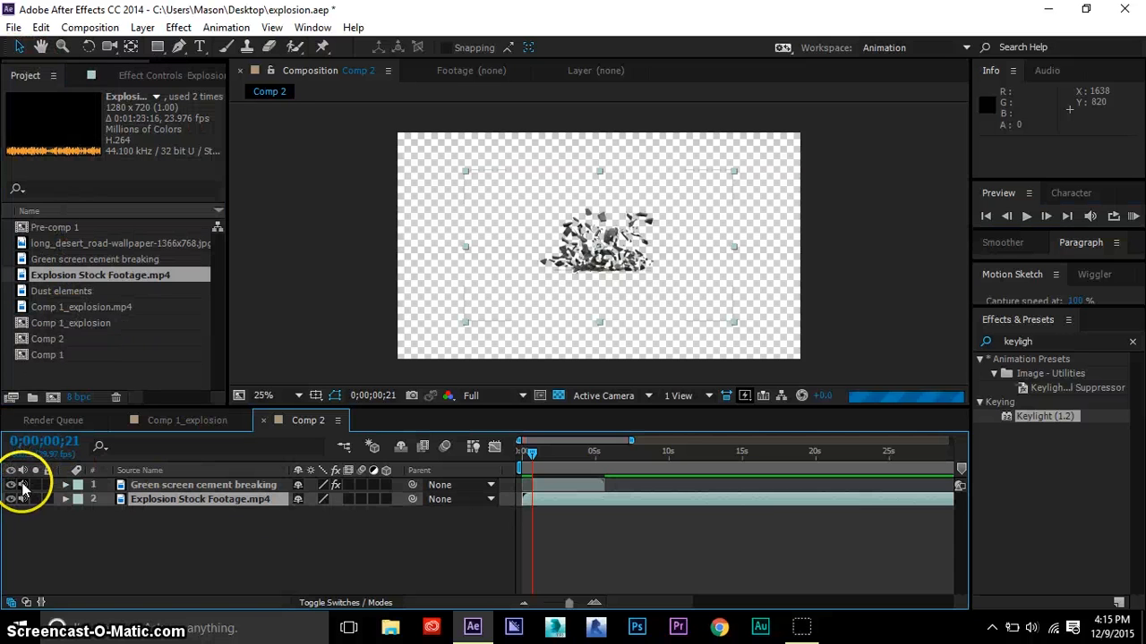
click(11, 484)
key(period)
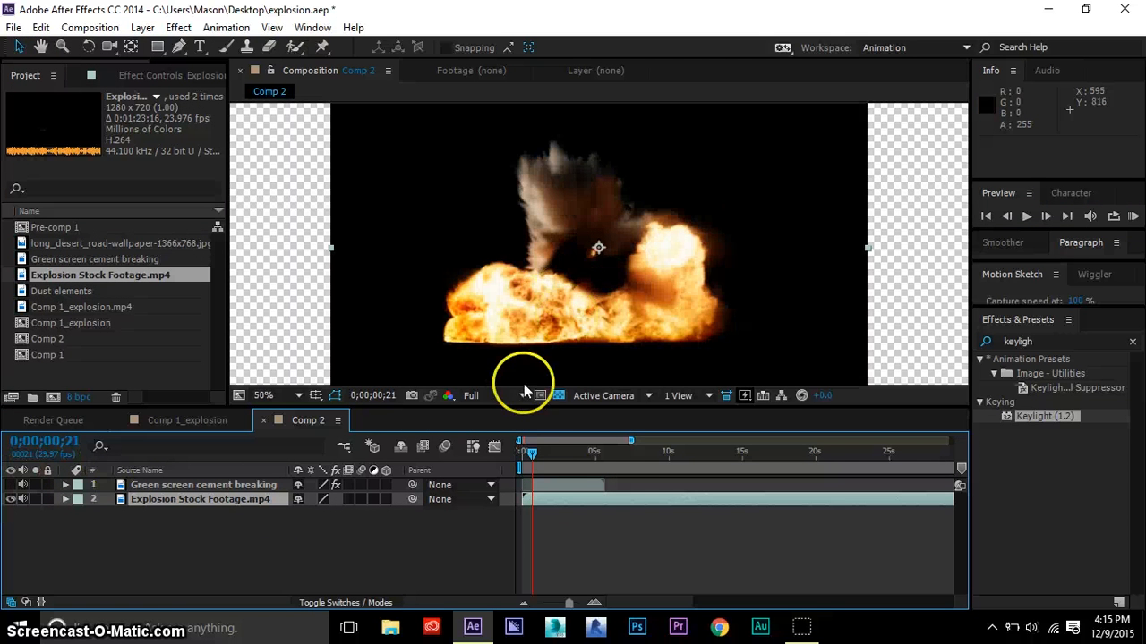
- Move the cement breaking layer to start at 0;00;00;00 and trim the end of Explosion Stock Footage.mp4 at 0;00;04;27
drag(608, 465, 603, 468)
click(549, 484)
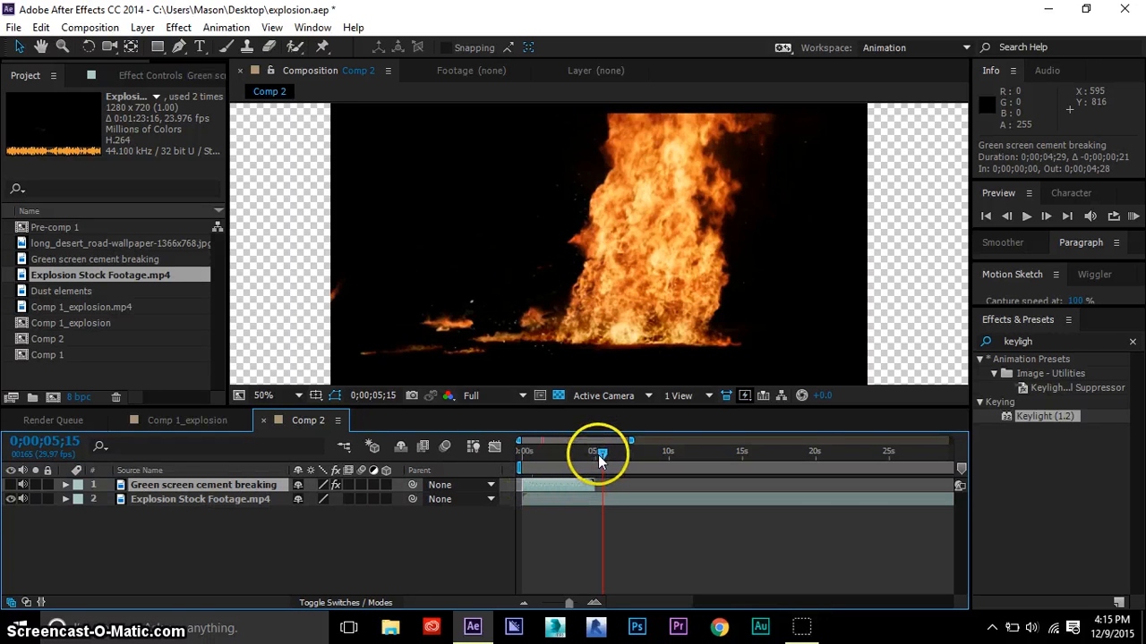
drag(598, 455, 598, 484)
click(601, 496)
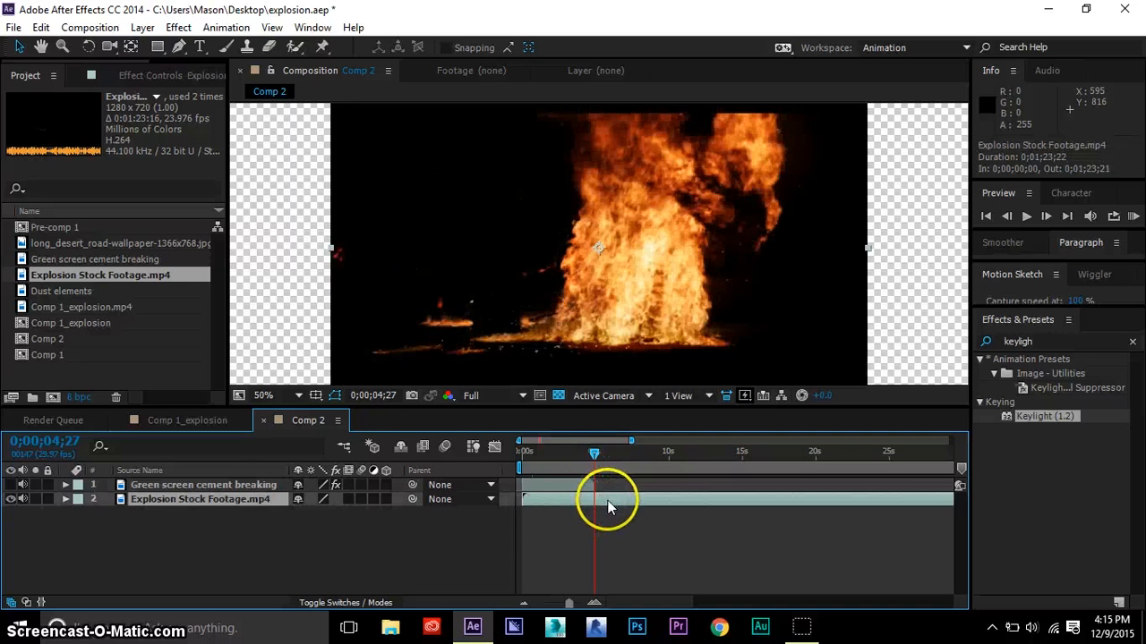
key(alt+bracketright)
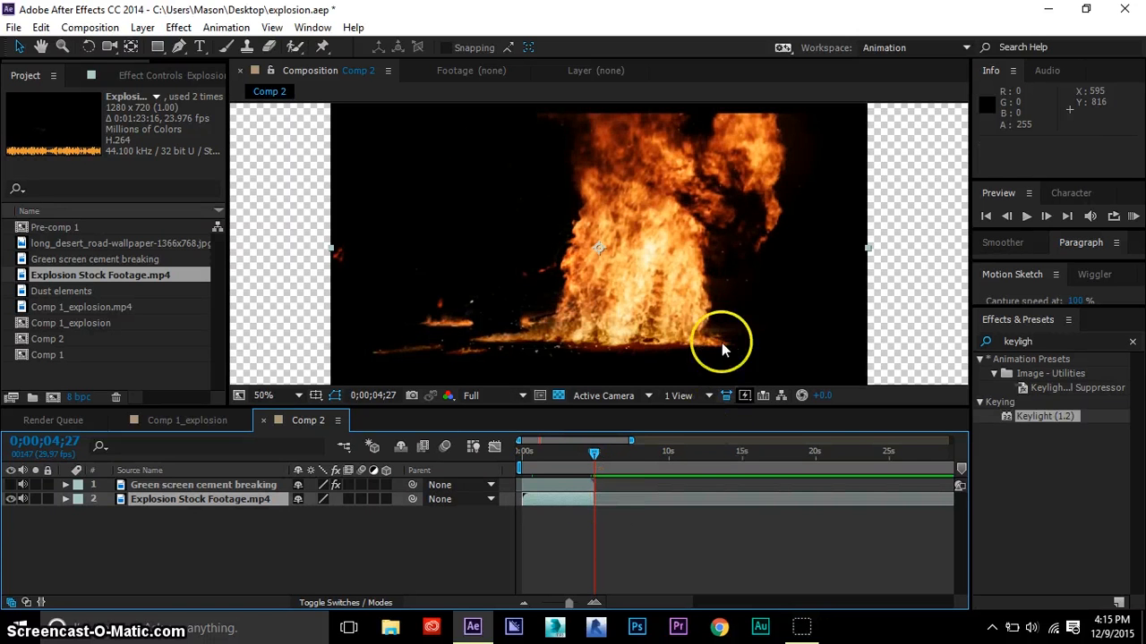
- Scale the Explosion Stock Footage.mp4 layer to 138% and move it up to position 705, 448
key(comma)
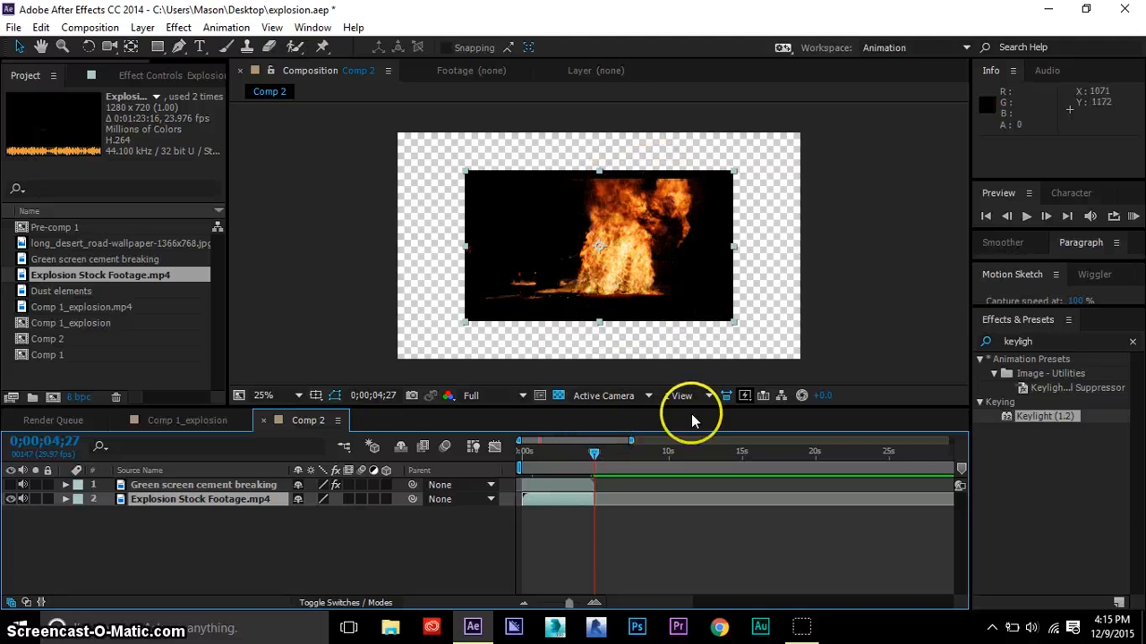
key(s)
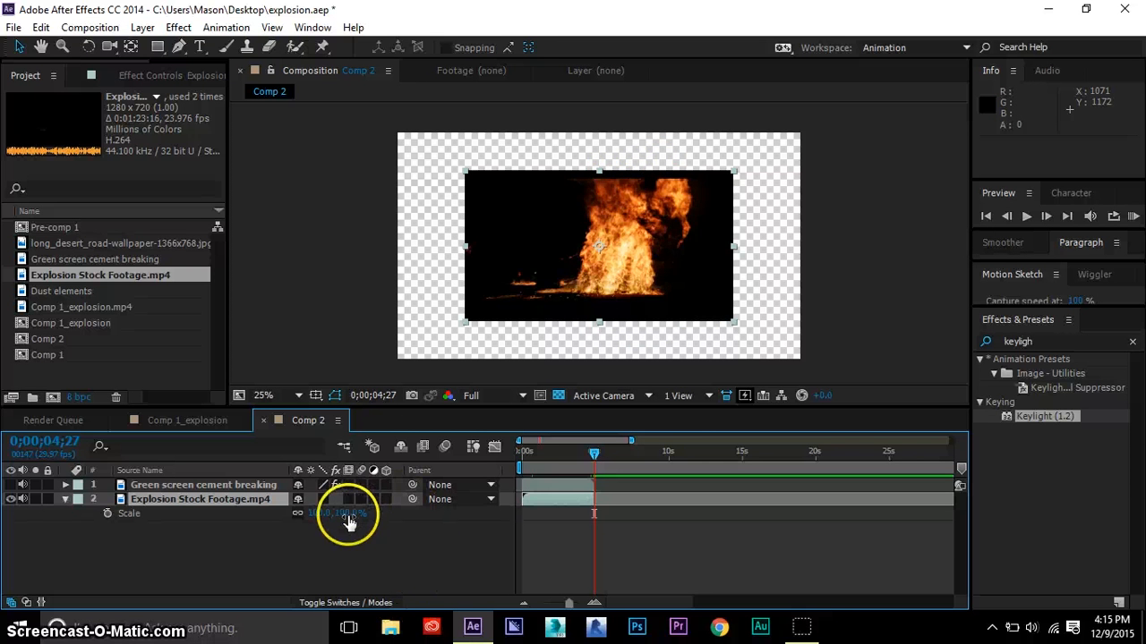
drag(346, 516, 377, 508)
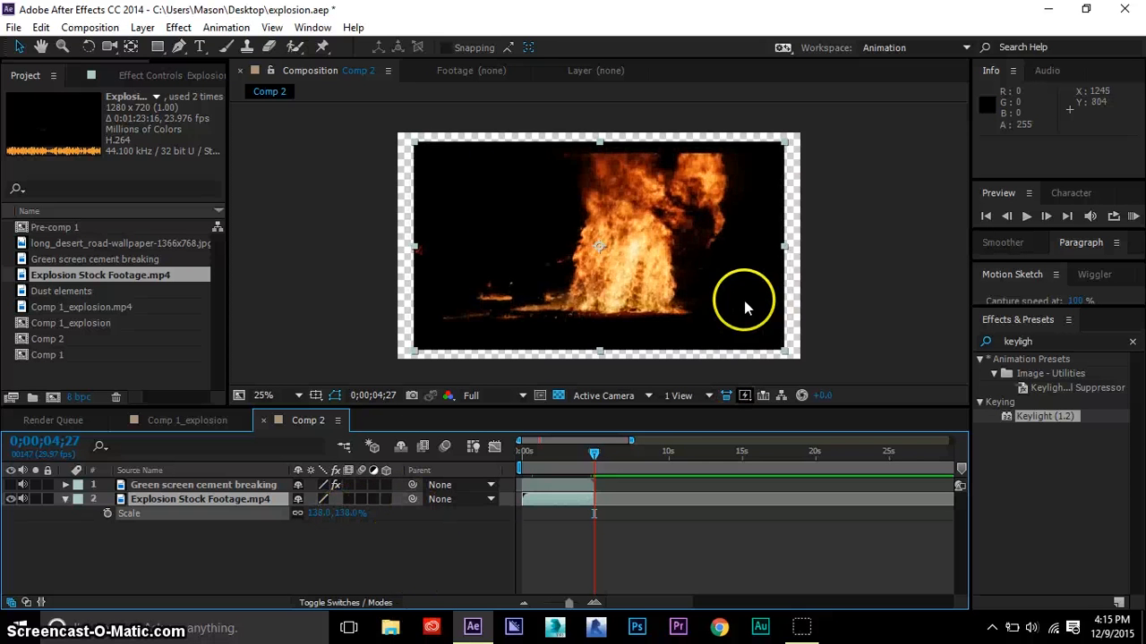
drag(744, 301, 740, 281)
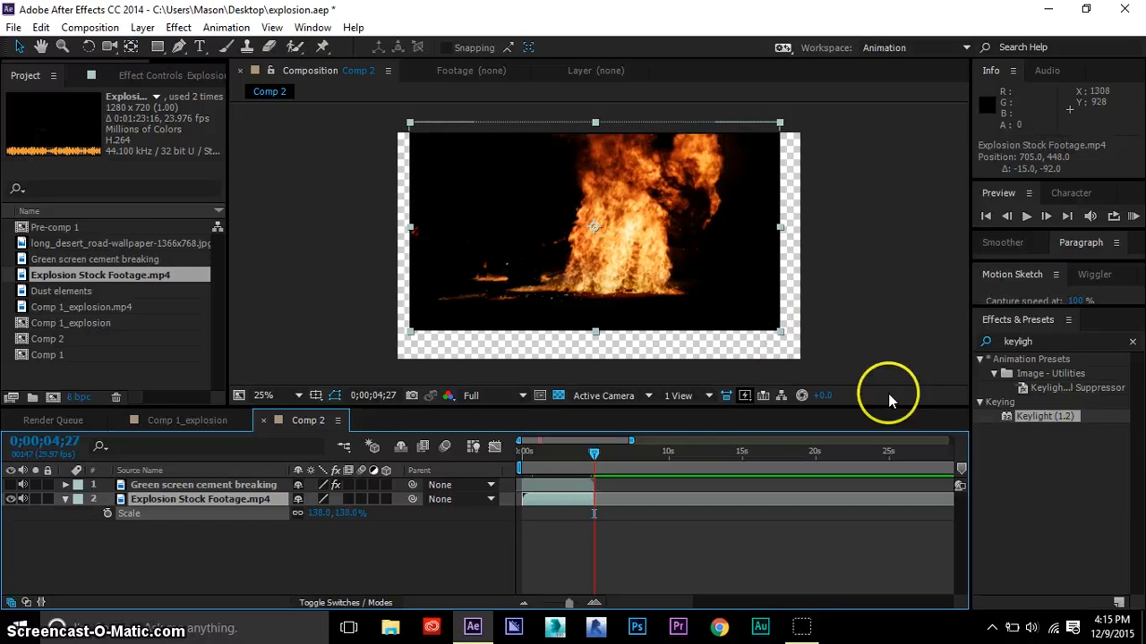
click(856, 260)
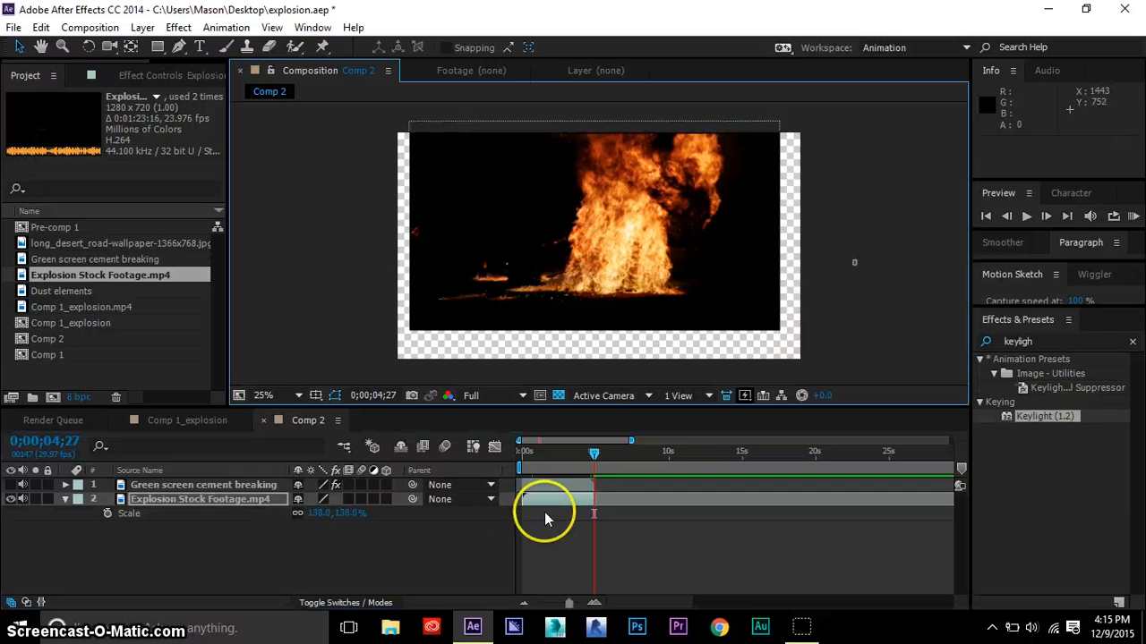
- Show the cement breaking layer, move it to position 696, 632 at the base of the fire, and scale it to 109%
click(12, 485)
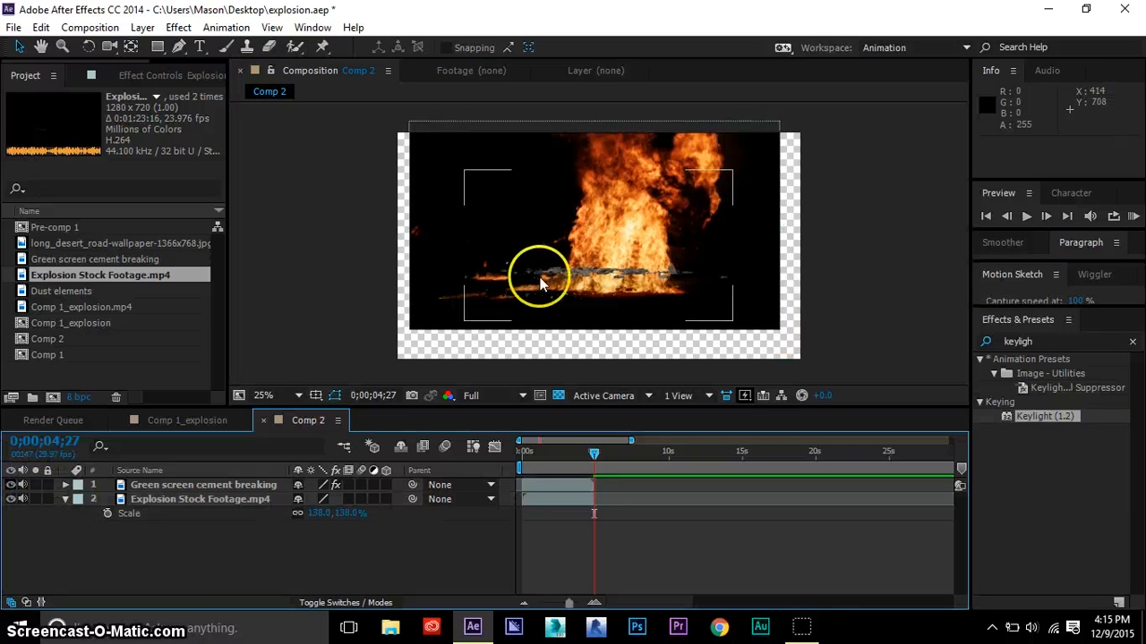
drag(540, 283, 588, 292)
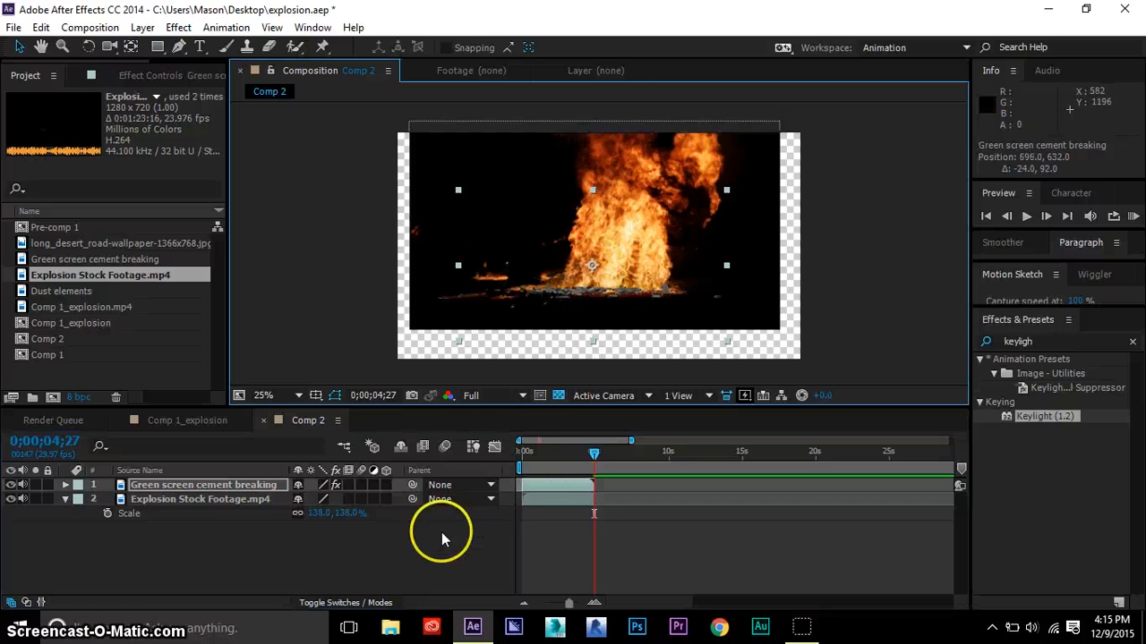
key(s)
drag(350, 501, 353, 501)
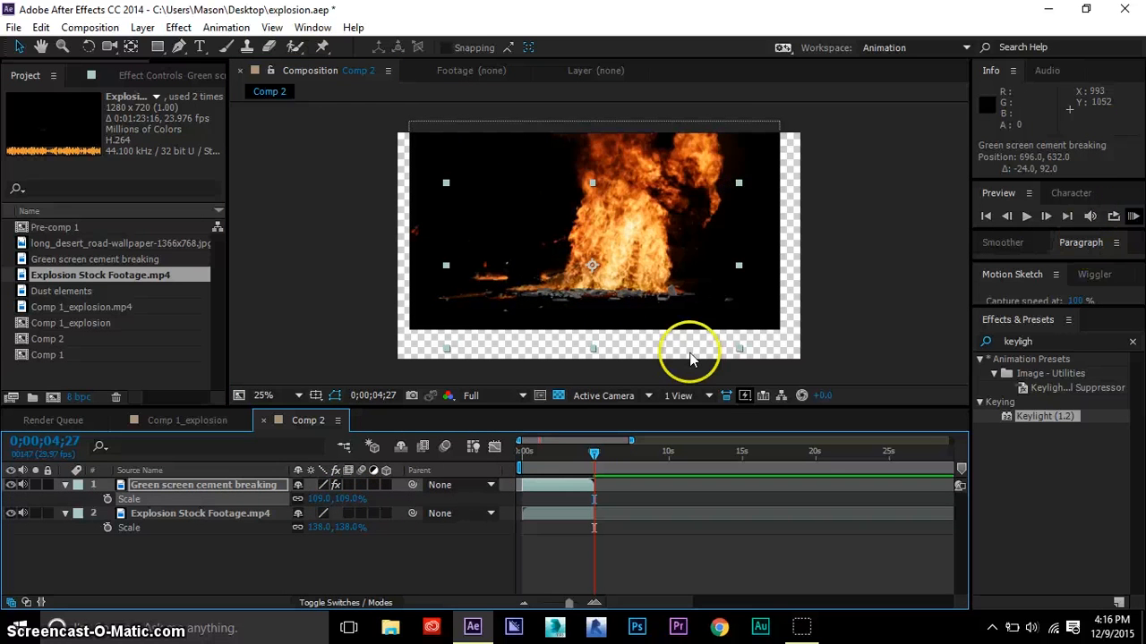
- Turn off the transparency grid and play a RAM preview of the cement debris over the explosion
click(555, 395)
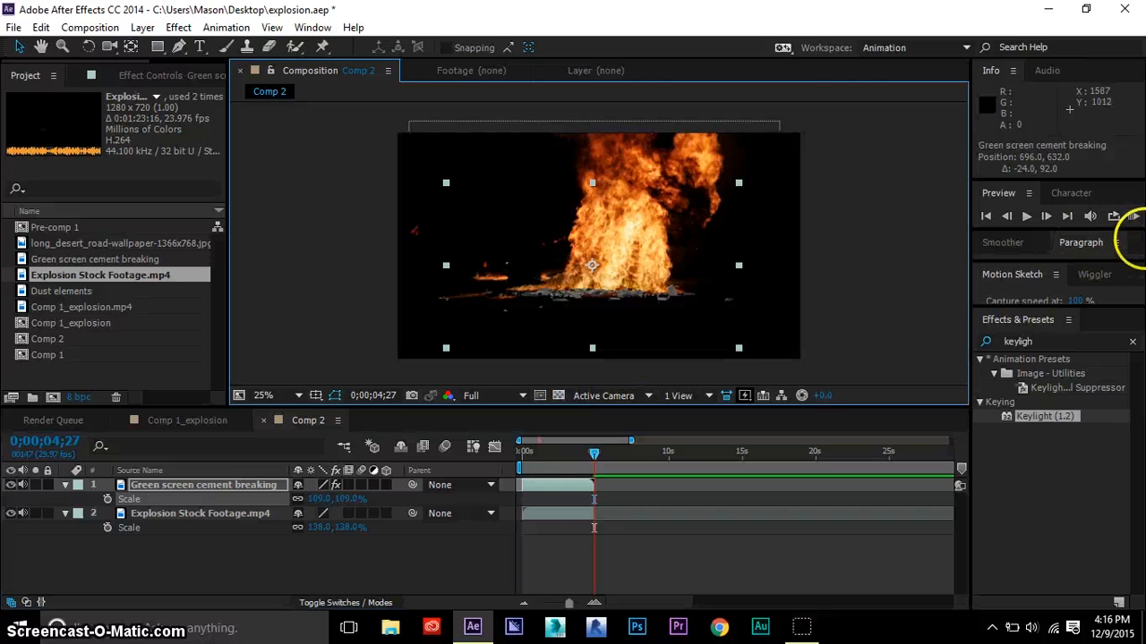
click(1132, 216)
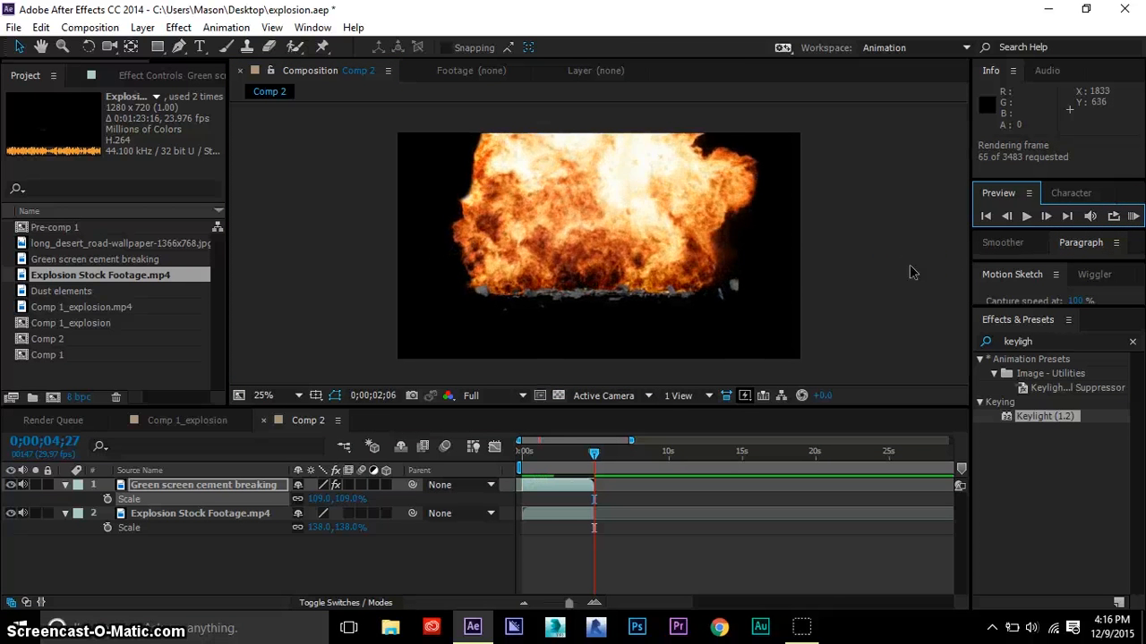
click(606, 427)
click(837, 255)
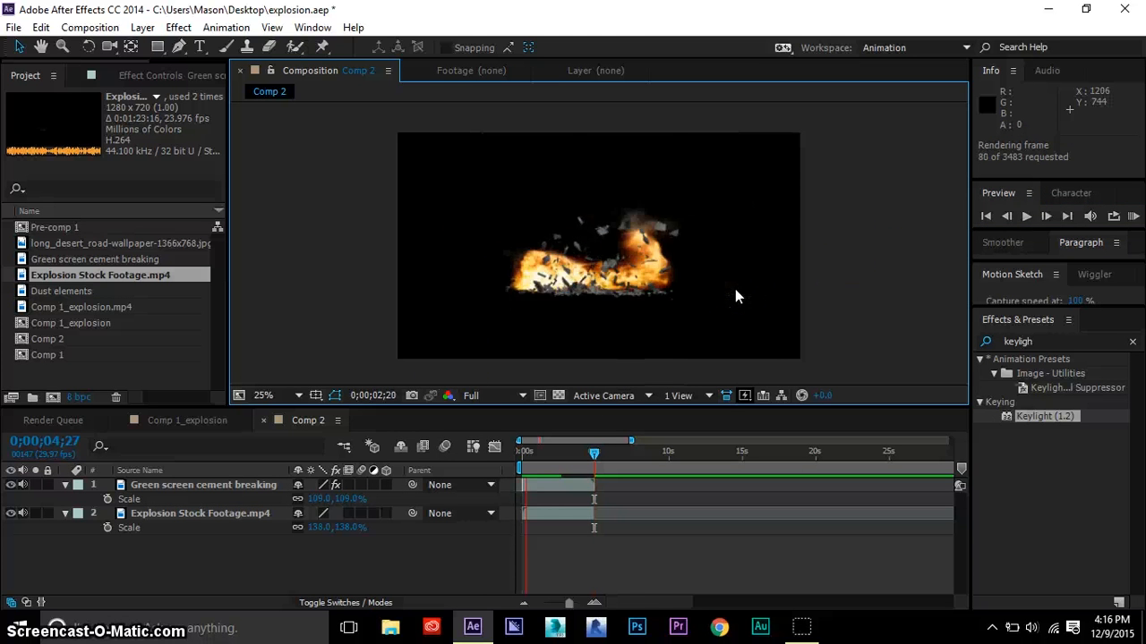
key(space)
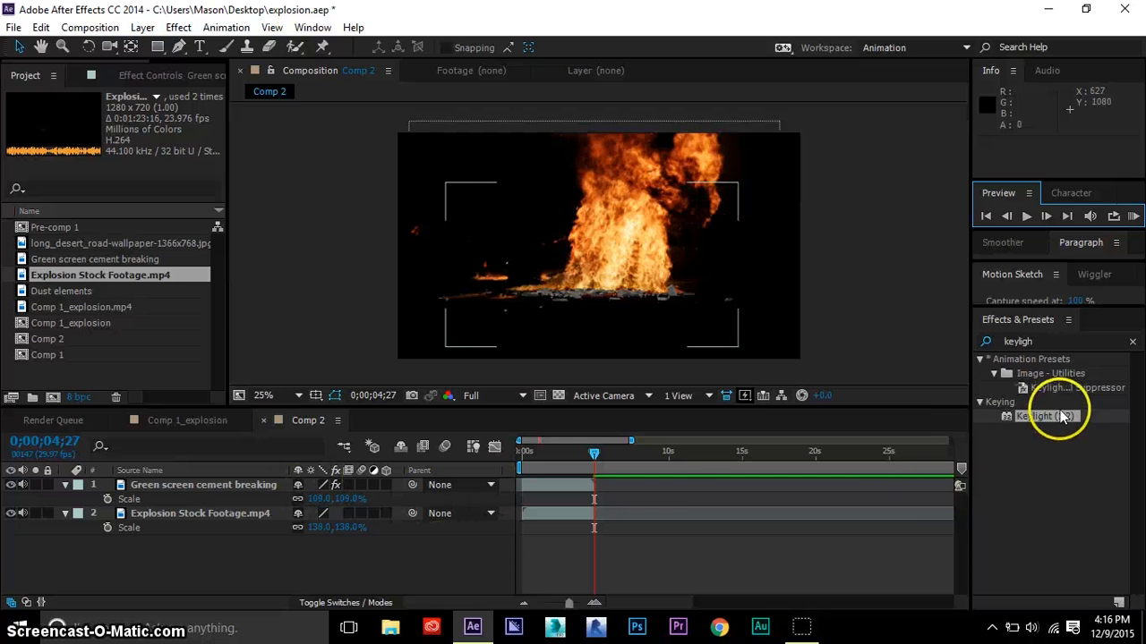
- Collapse both layers' properties and add long_desert_road-wallpaper-1366x768.jpg as the lowest layer in Comp 2
click(64, 484)
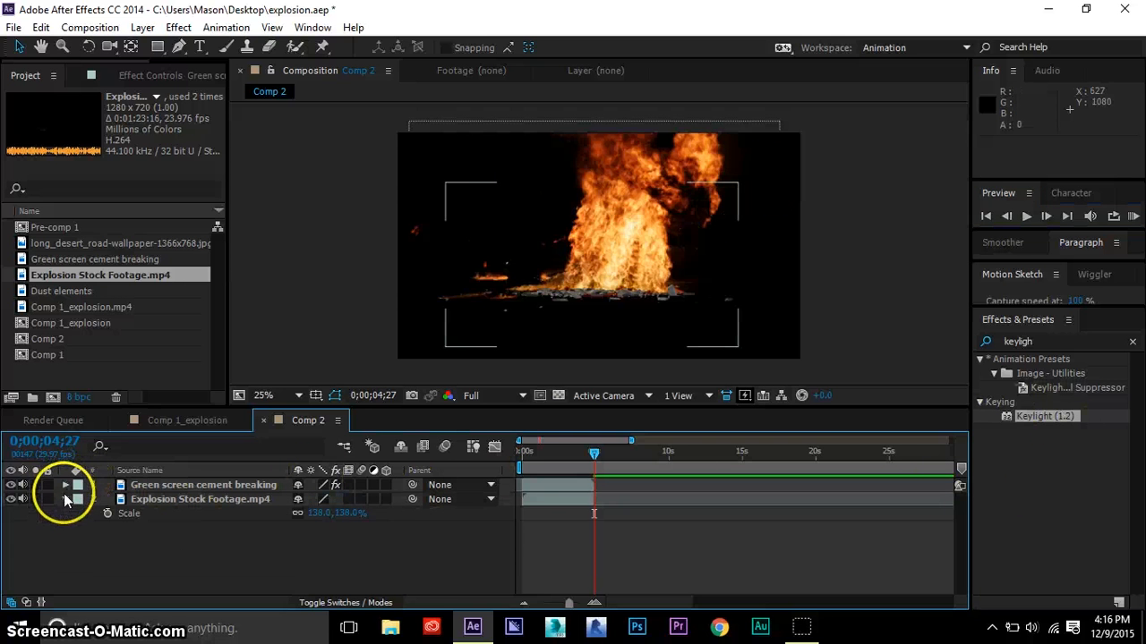
click(65, 498)
drag(63, 244, 592, 394)
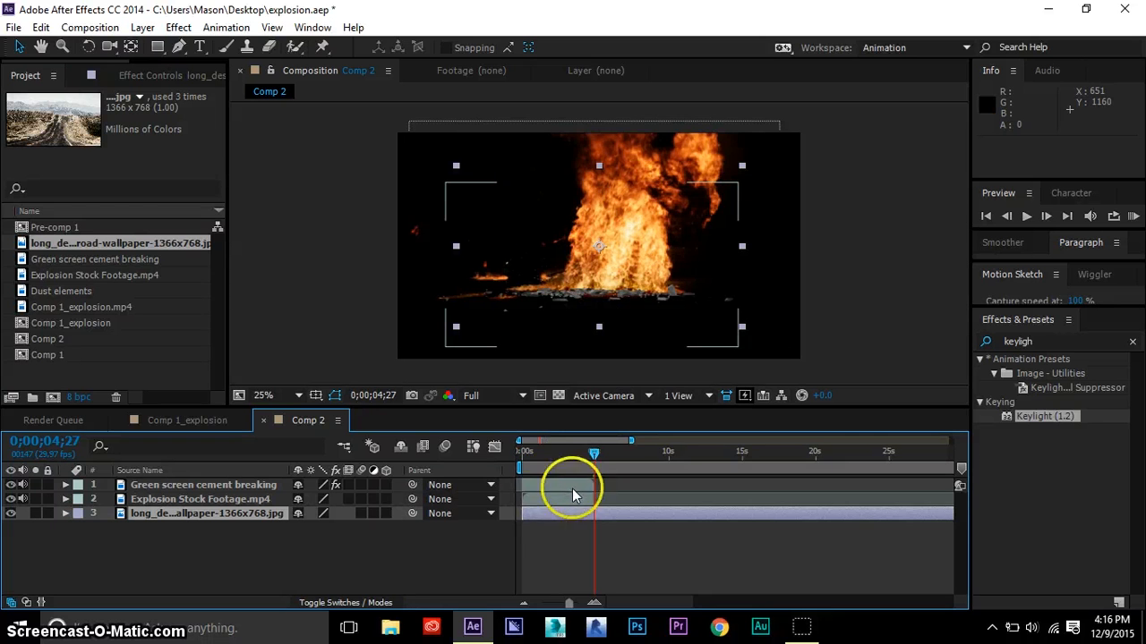
- Set the blending mode of Explosion Stock Footage.mp4 to Add, trying Add on the cement breaking layer before returning it to Normal
click(332, 604)
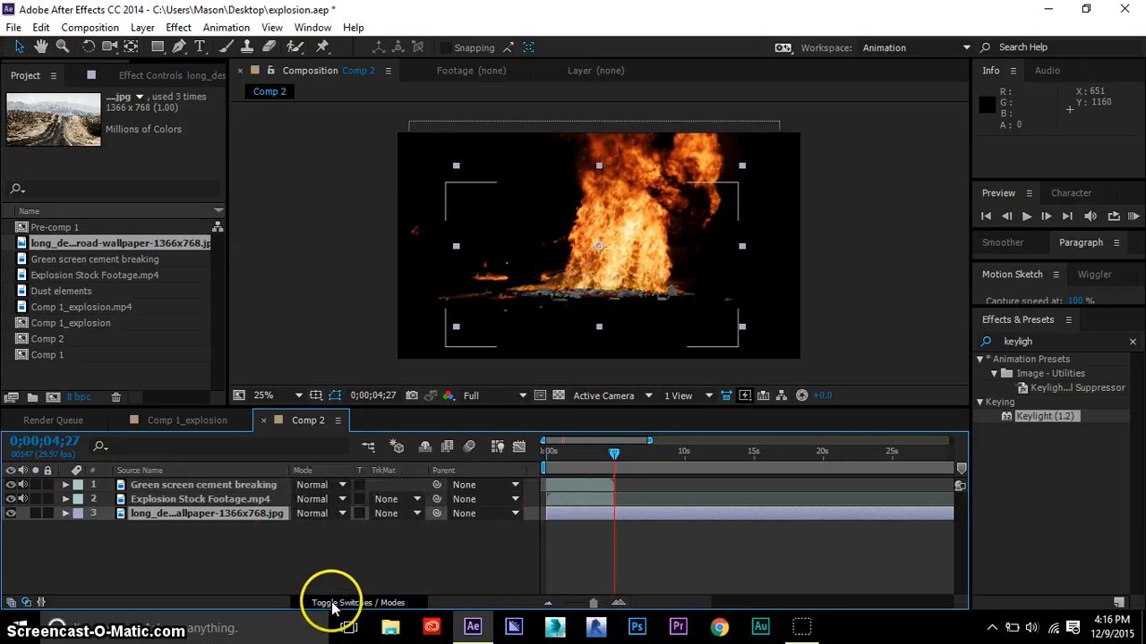
click(322, 484)
click(416, 244)
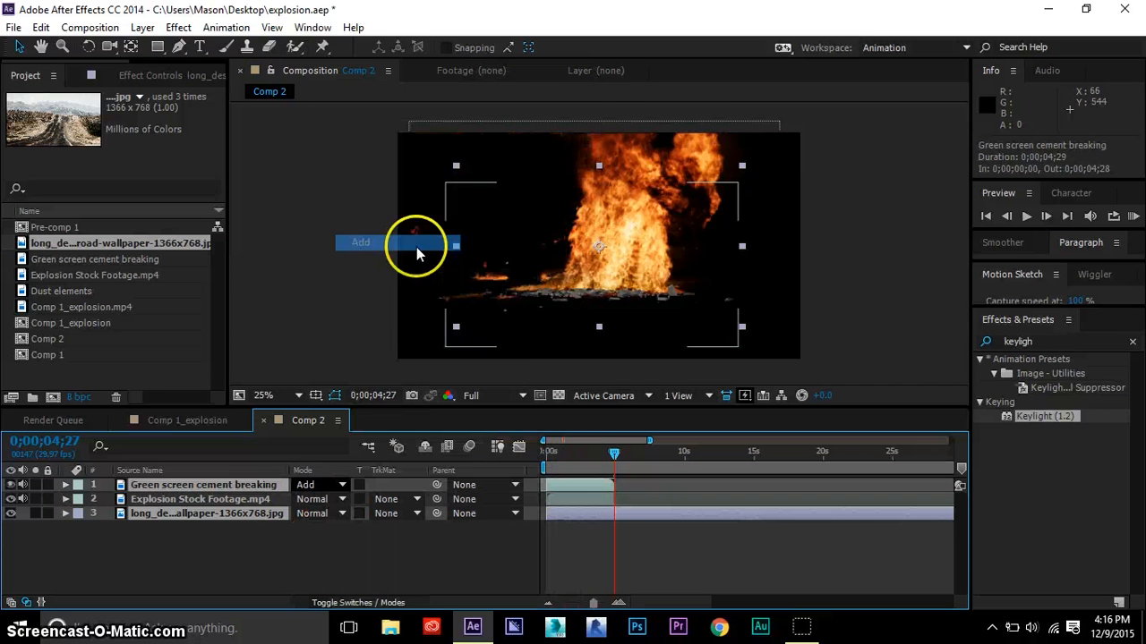
click(549, 256)
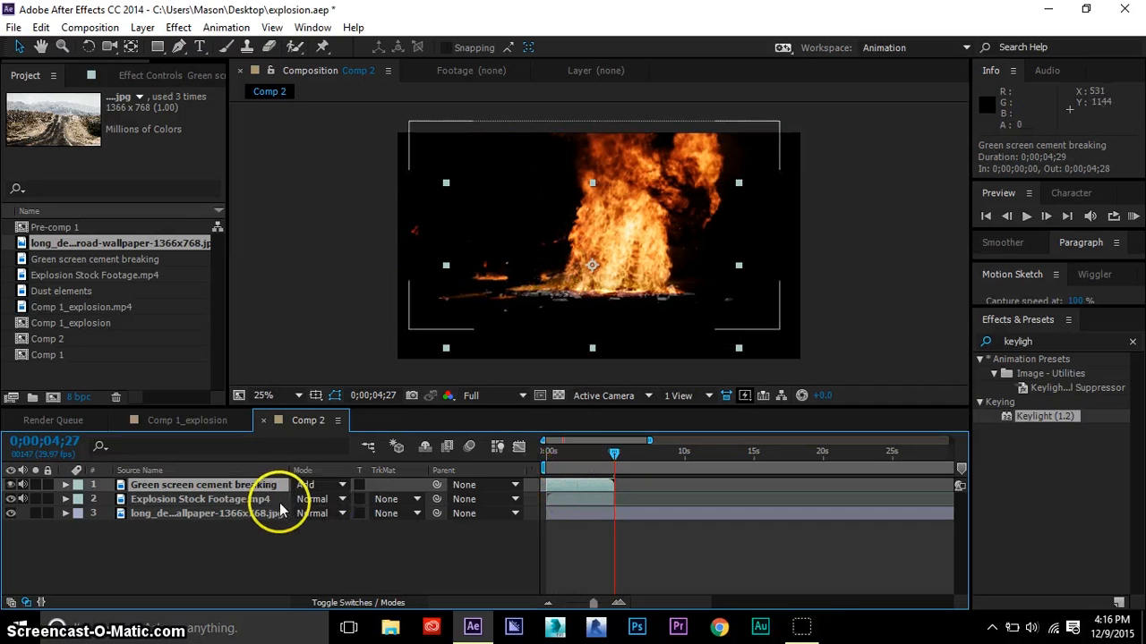
click(312, 500)
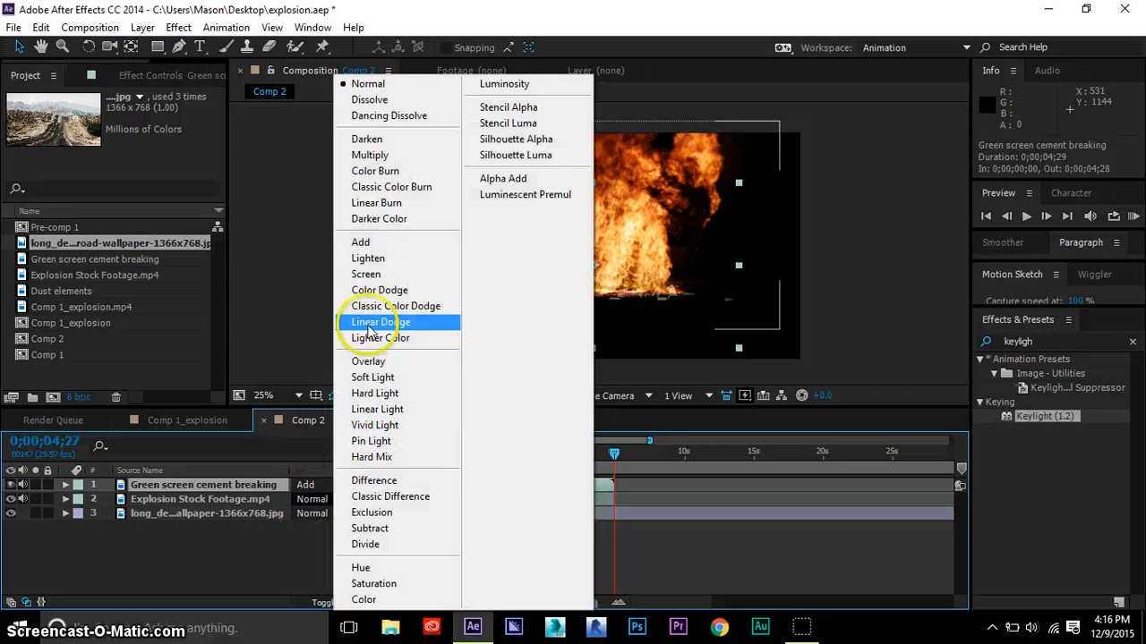
click(363, 242)
click(307, 484)
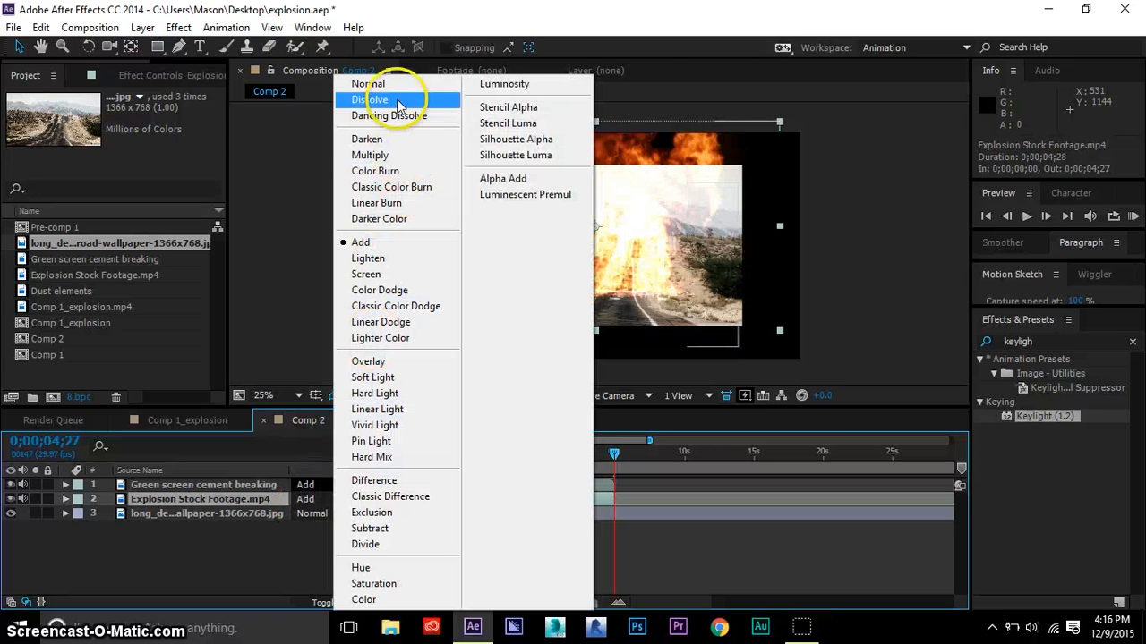
click(351, 83)
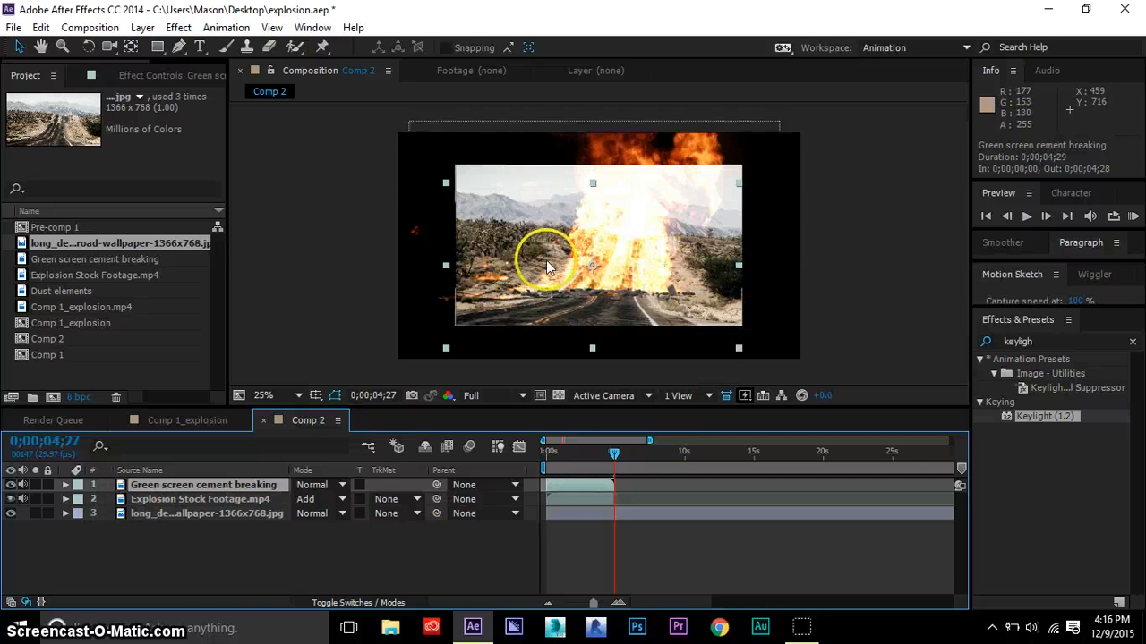
- Delete the desert road image layer and add Dust elements between the cement breaking and explosion layers
click(258, 512)
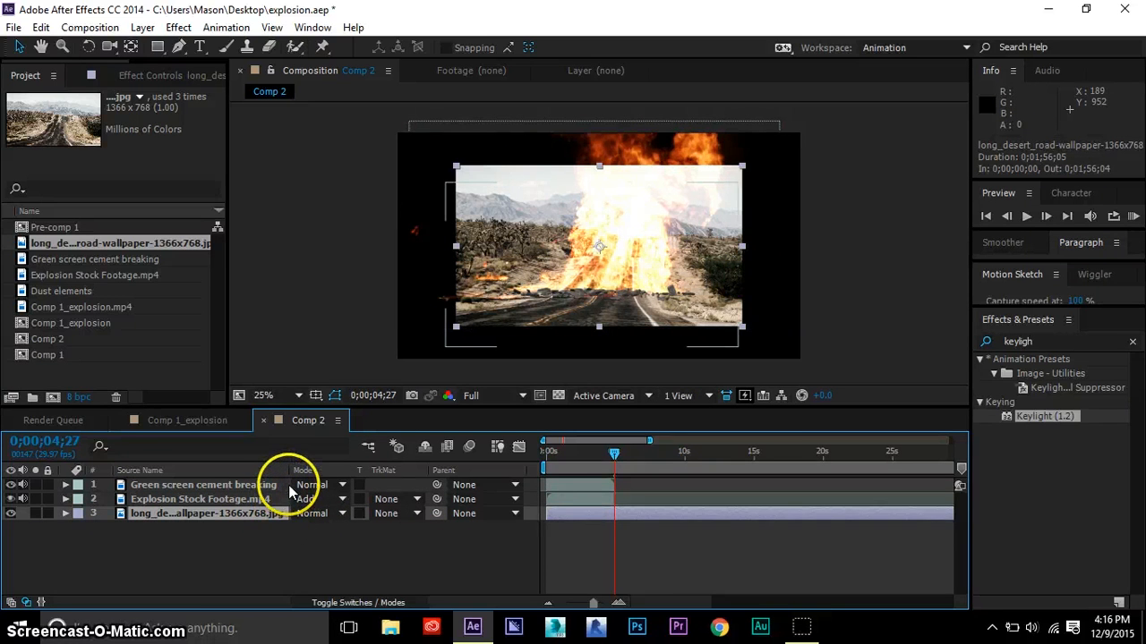
key(Delete)
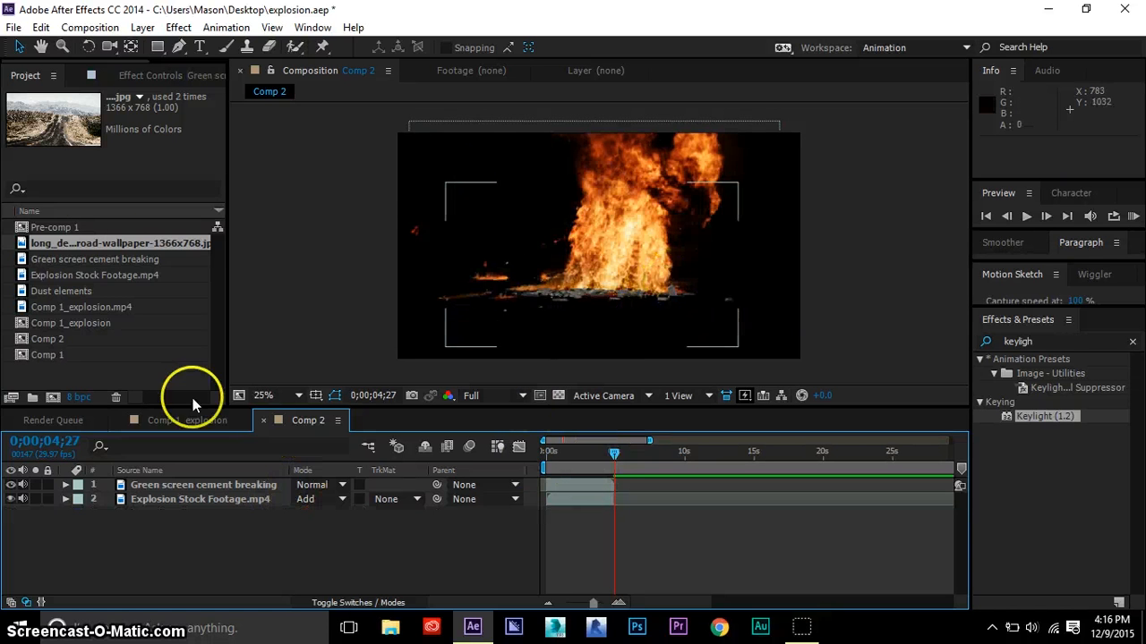
drag(90, 291, 139, 492)
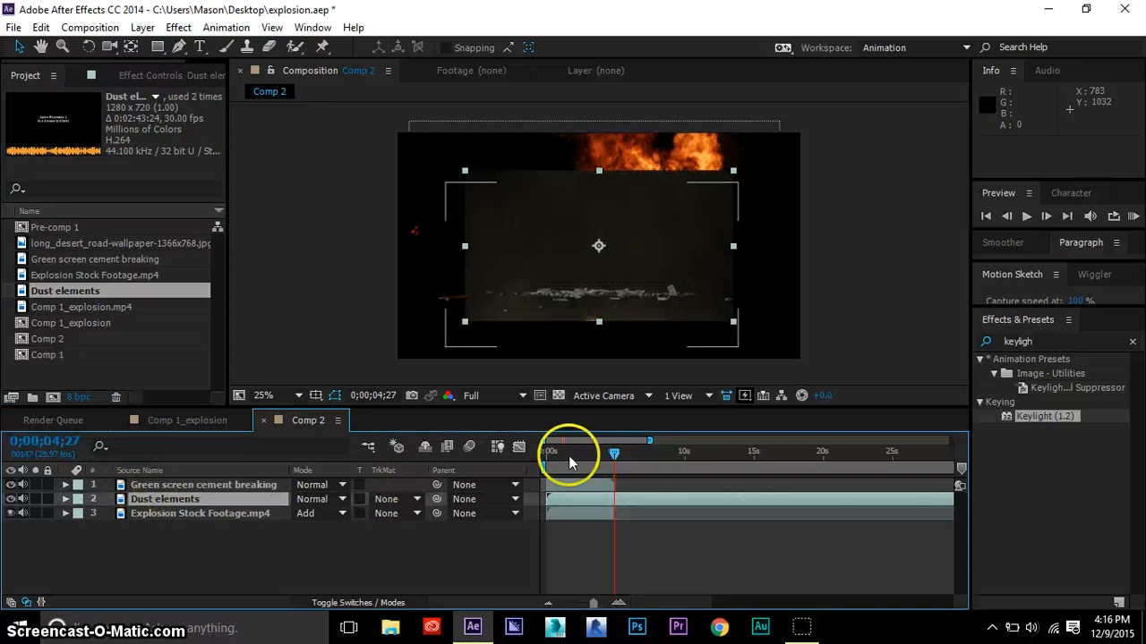
- Slide Dust elements earlier, trim its start at 0;00;04;27, and move the trimmed layer to start at about 0;00;00;03
drag(608, 499, 759, 503)
drag(566, 624, 537, 615)
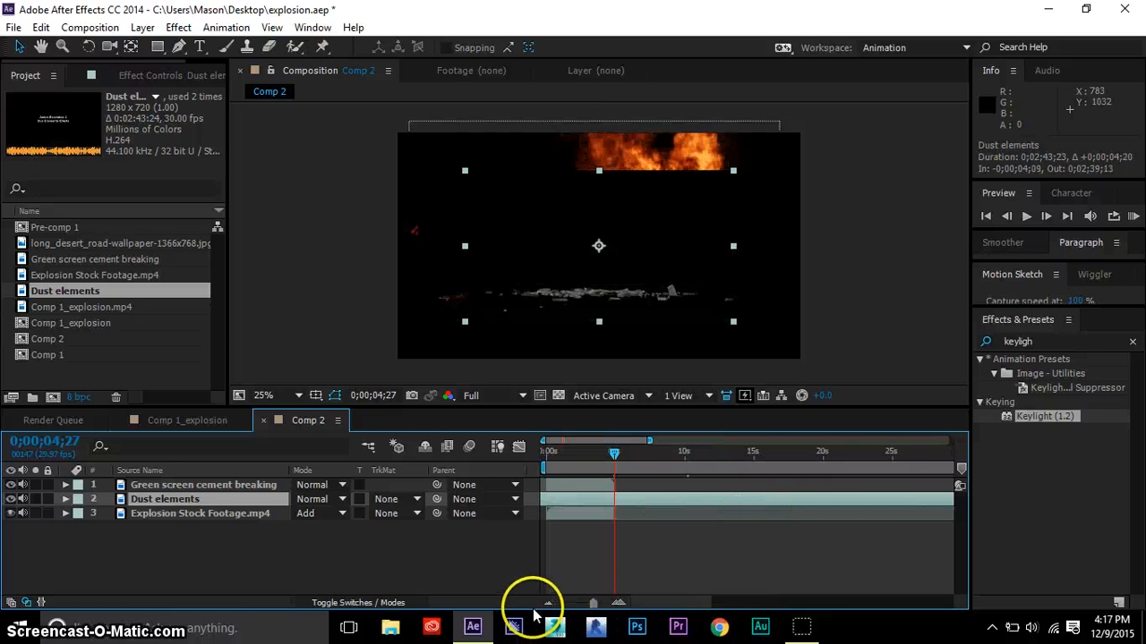
key(alt+bracketleft)
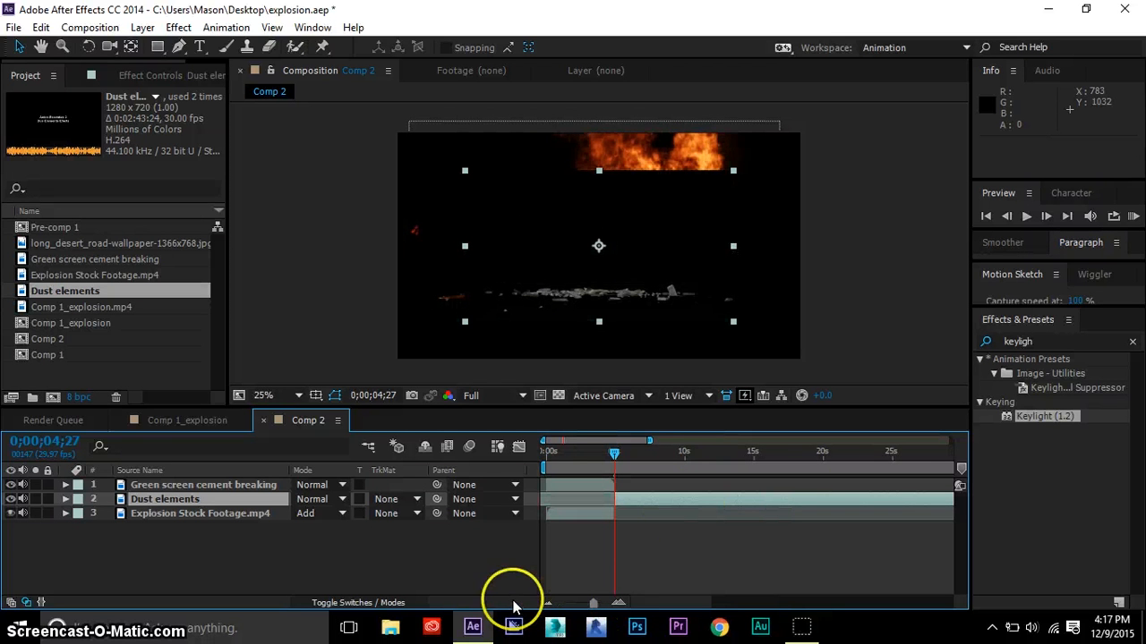
drag(713, 453, 708, 457)
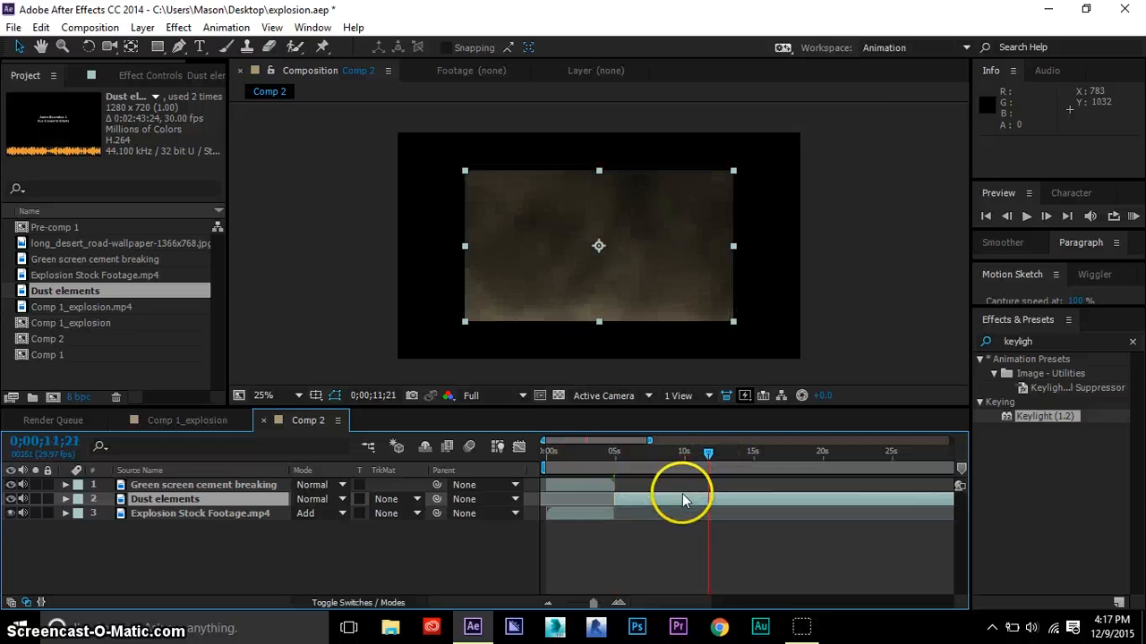
drag(682, 497, 616, 497)
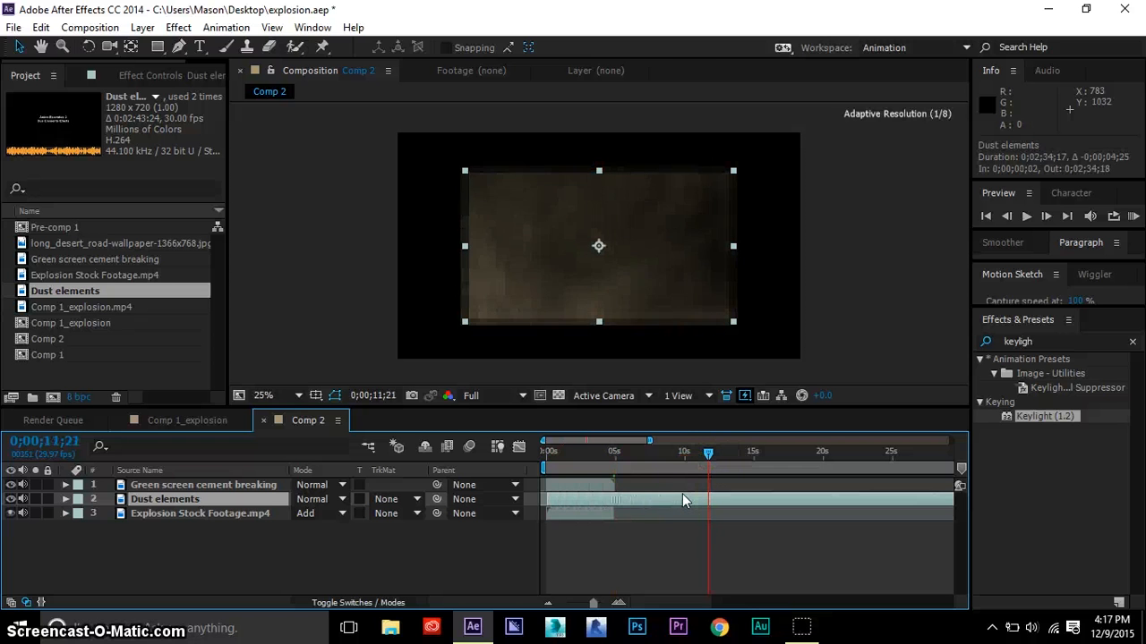
- Trim the end of Dust elements at 0;00;05;01 and set its blending mode to Add
click(615, 453)
key(alt+])
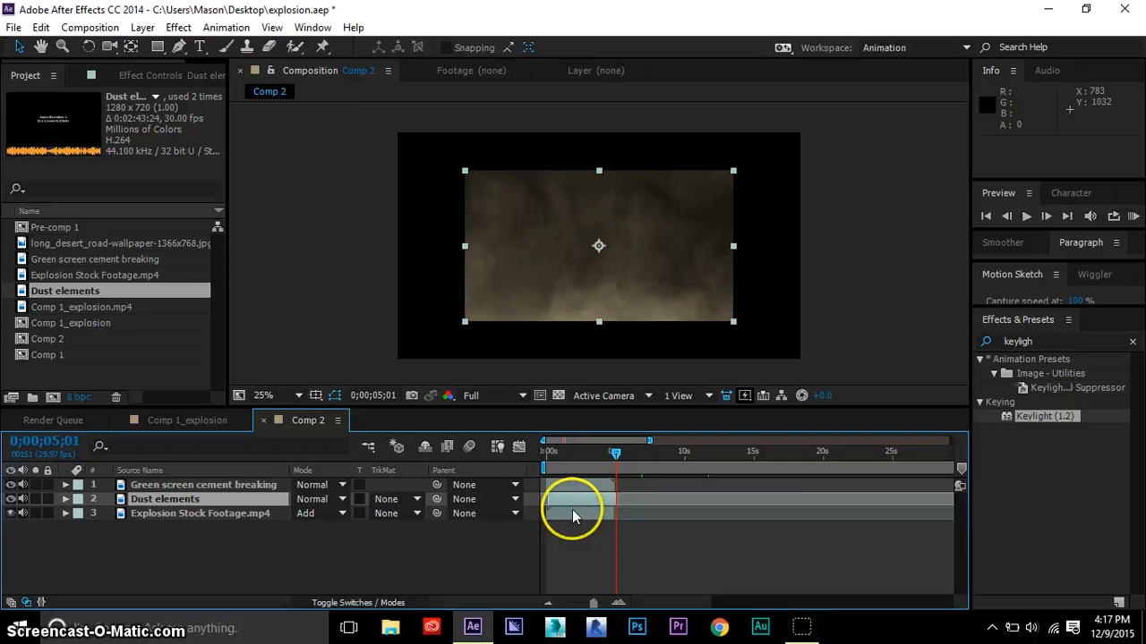
click(337, 499)
click(424, 247)
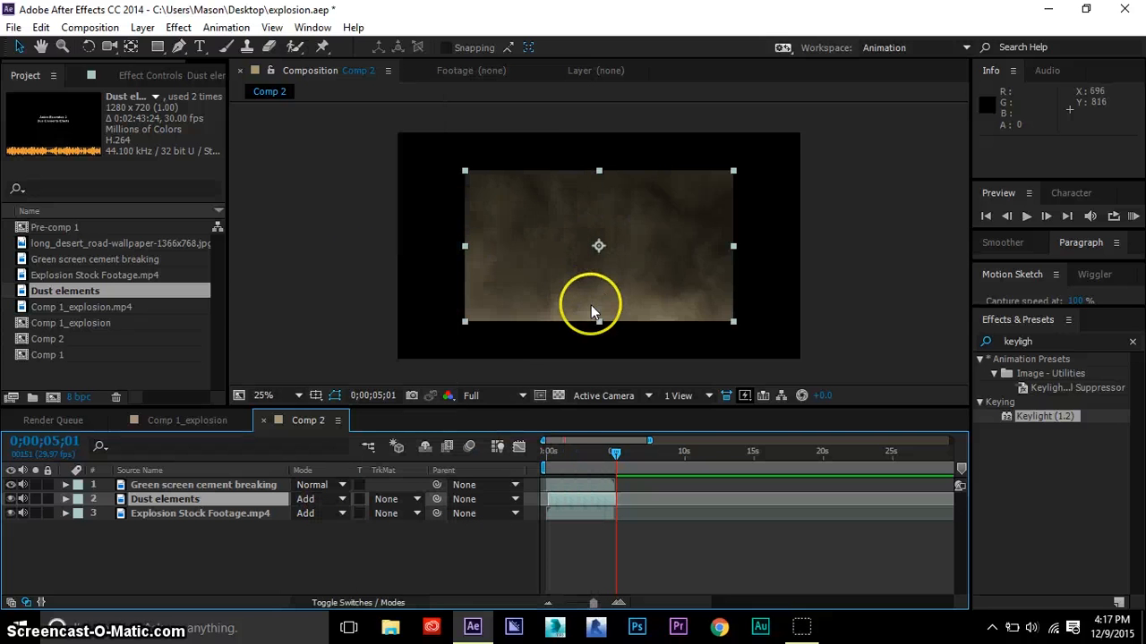
- Examine how the dust, cement debris and explosion blend at 0;00;00;29, 0;00;00;02 and 0;00;01;19, undoing any accidental layer move
click(559, 462)
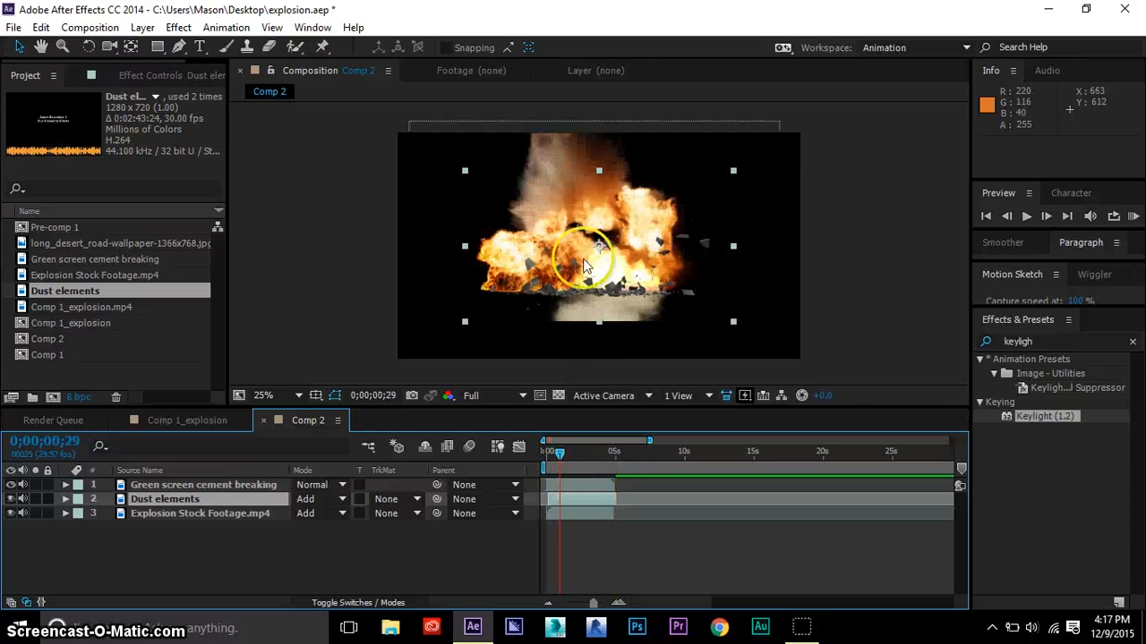
scroll(615, 338, up, 2)
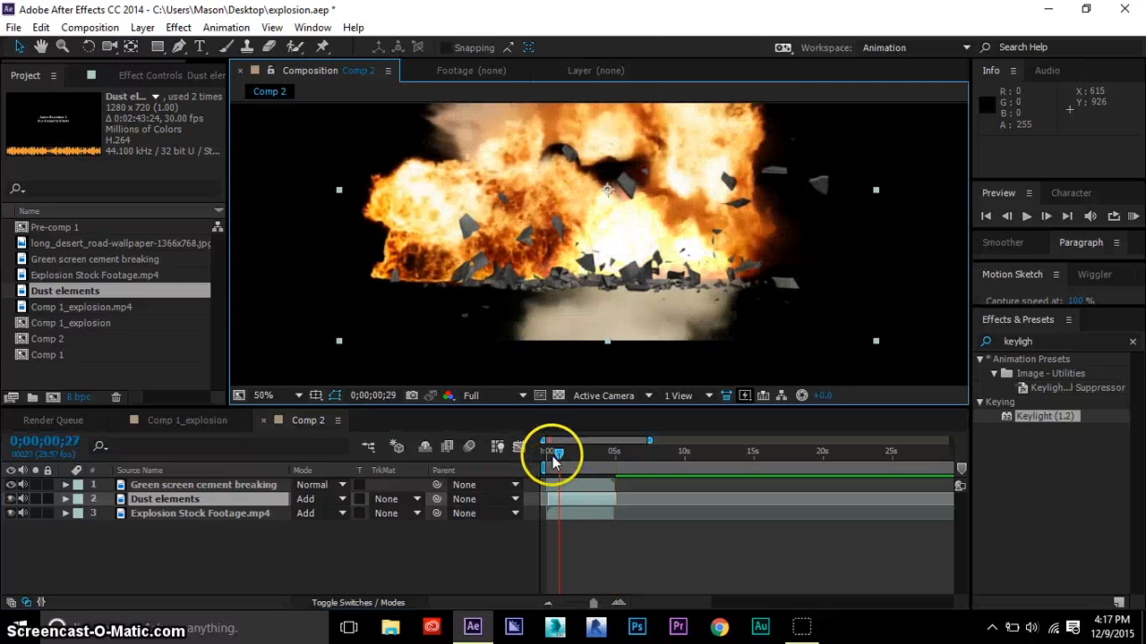
drag(549, 459, 547, 459)
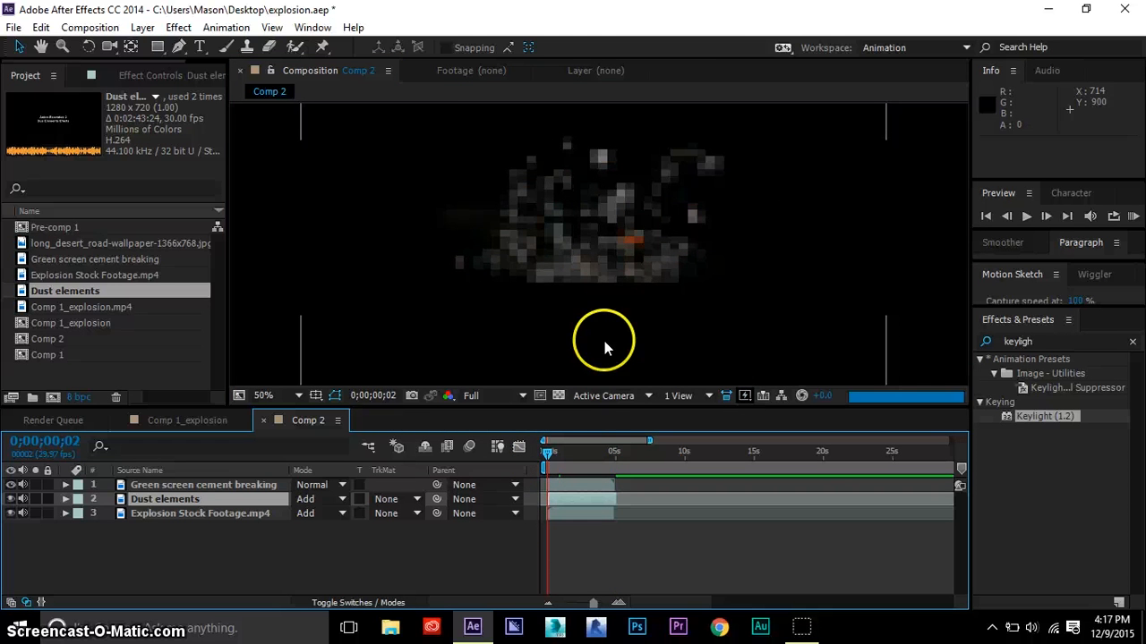
scroll(605, 341, up, 2)
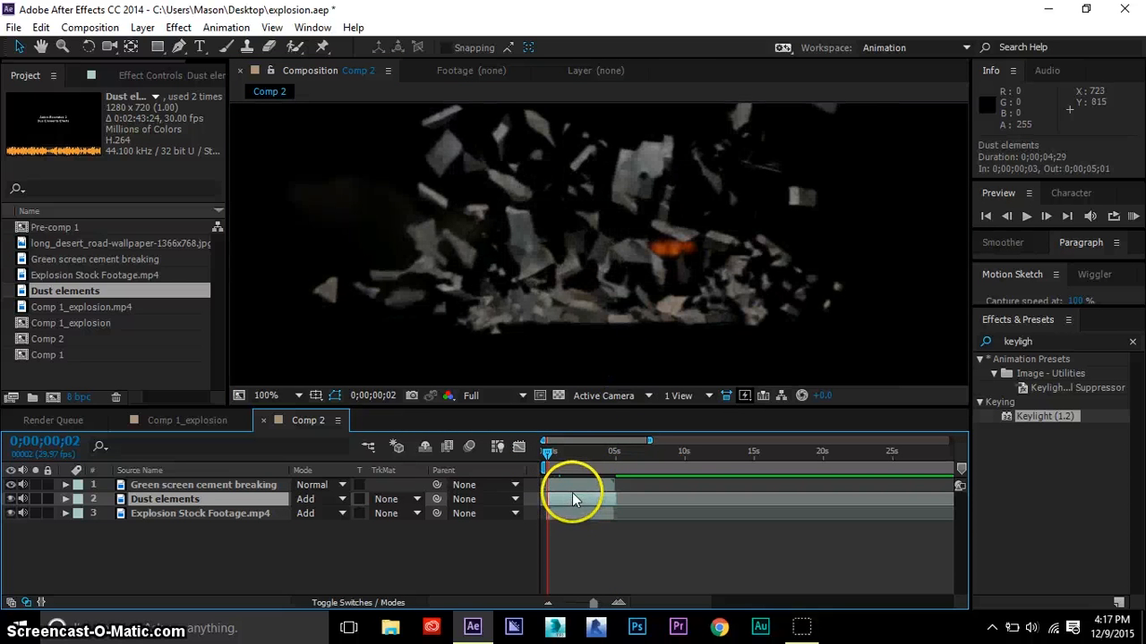
drag(622, 270, 620, 273)
key(ctrl+z)
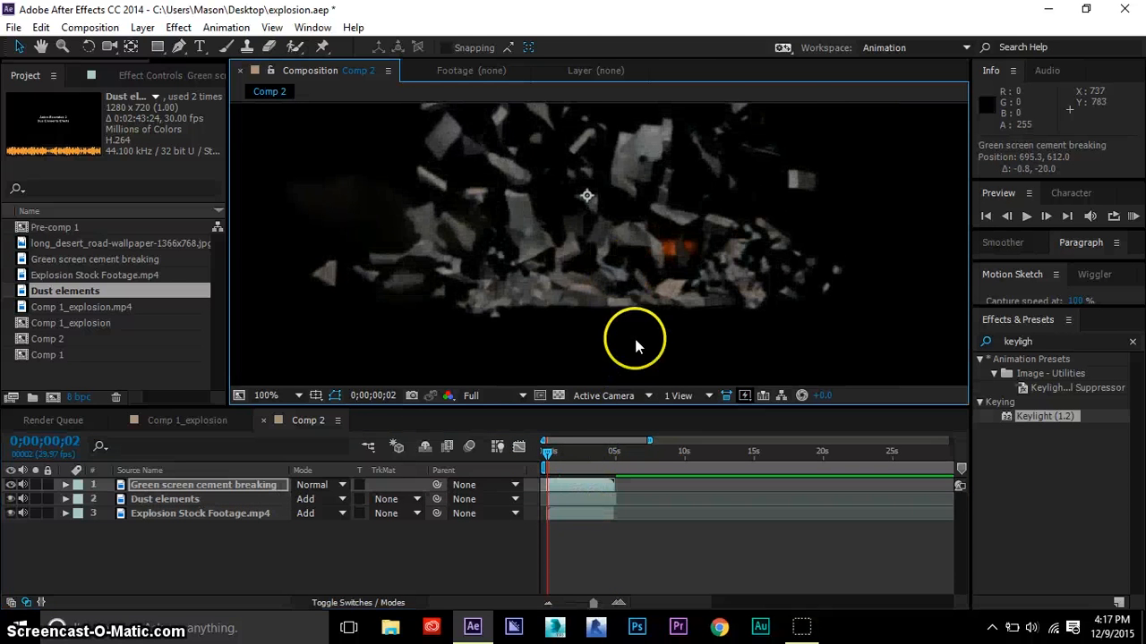
drag(549, 453, 569, 454)
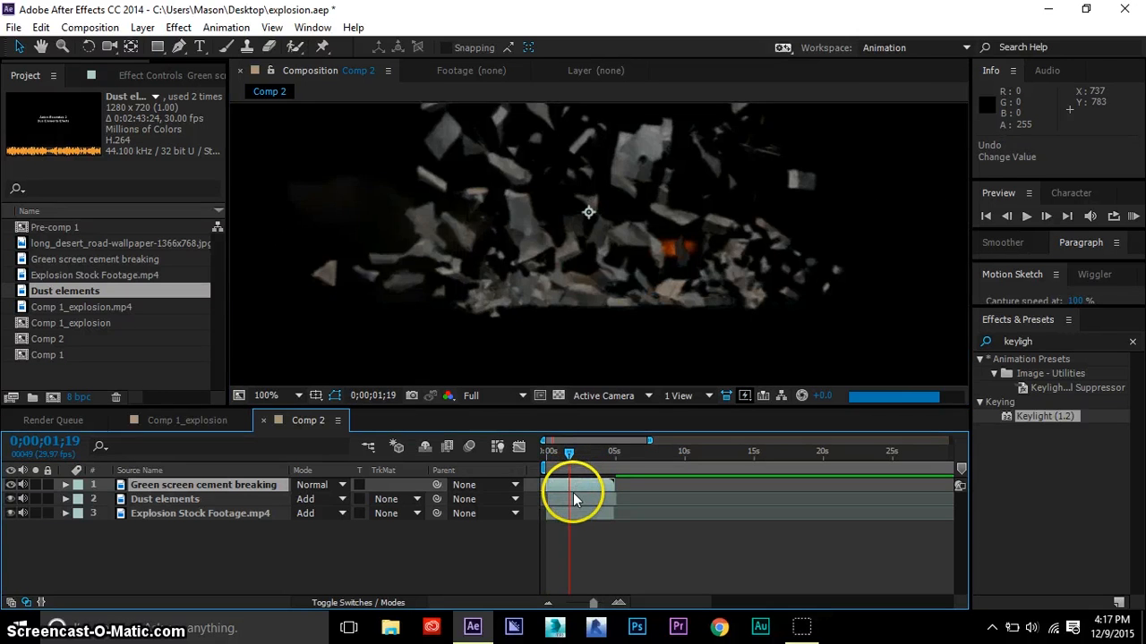
- At 0;00;00;20, move the Dust elements layer up to about position 670.5, 411 so its base meets the cement debris line
drag(574, 499, 556, 472)
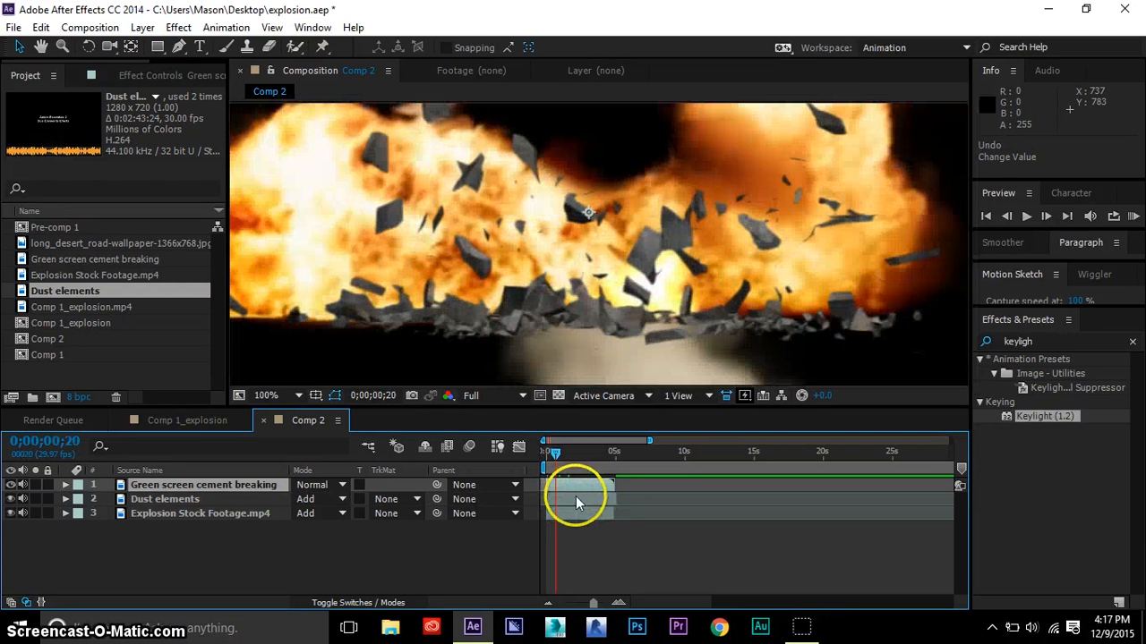
click(575, 498)
drag(656, 380, 657, 298)
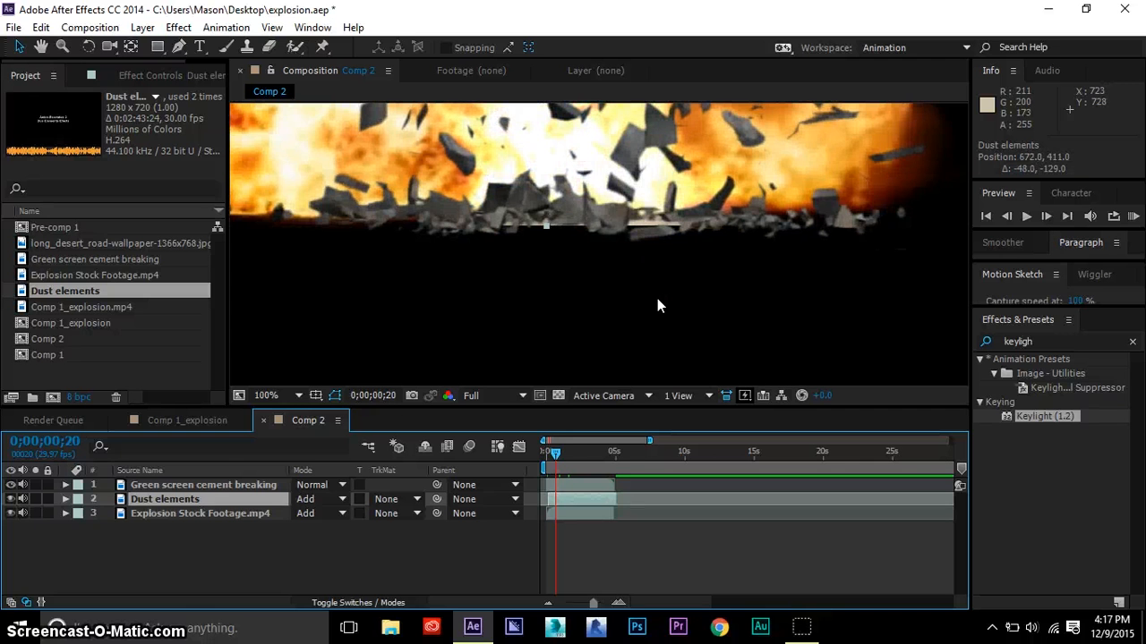
- Examine how the repositioned dust covers the explosion and debris at 0;00;00;09 and 0;00;03;28
drag(600, 439, 550, 456)
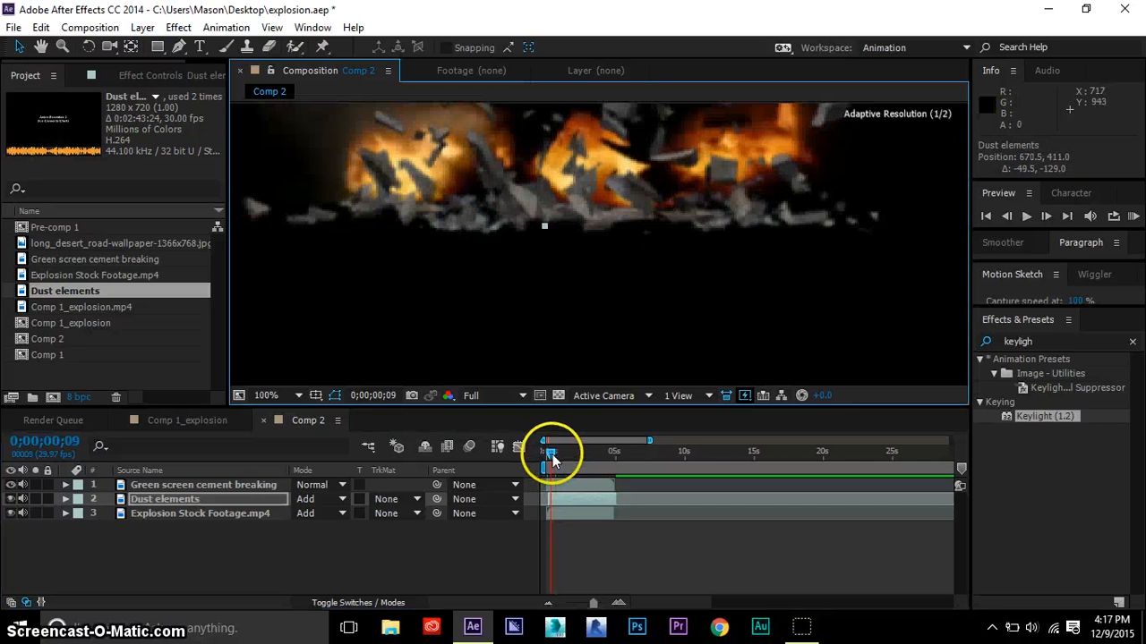
scroll(606, 305, down, 2)
scroll(610, 291, down, 1)
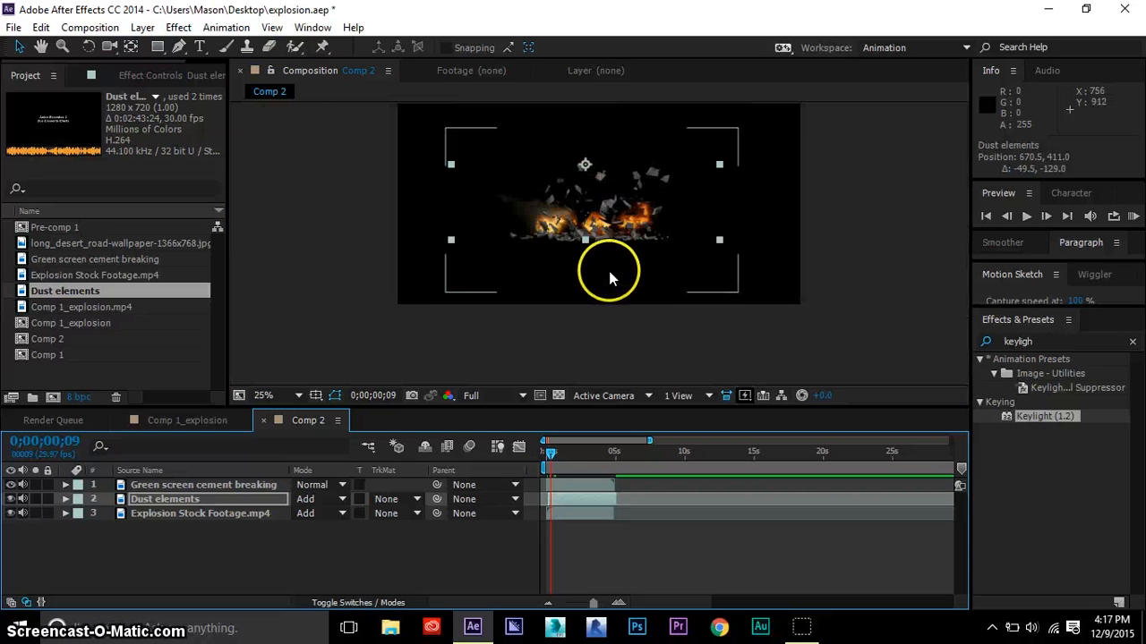
scroll(605, 262, up, 1)
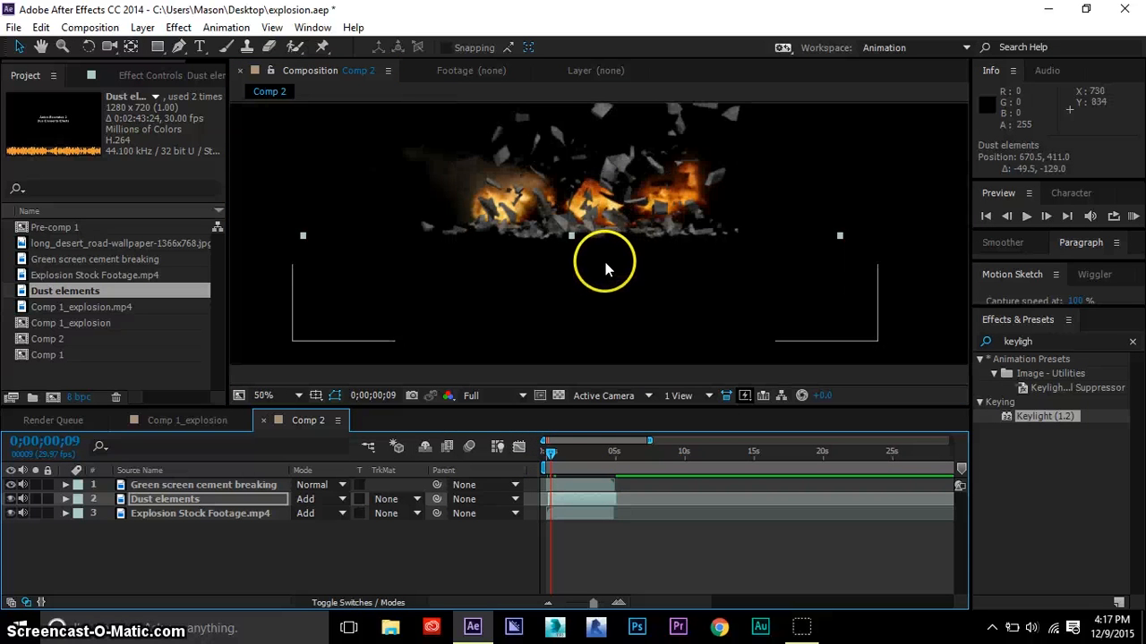
click(599, 460)
scroll(652, 286, down, 1)
scroll(690, 194, up, 1)
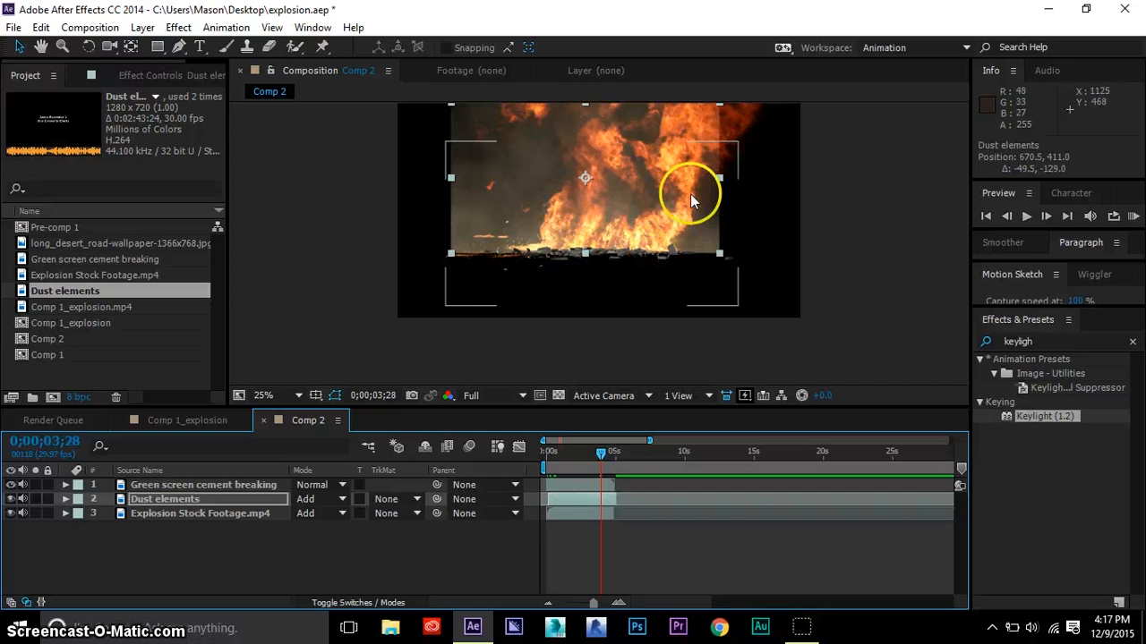
scroll(714, 180, down, 1)
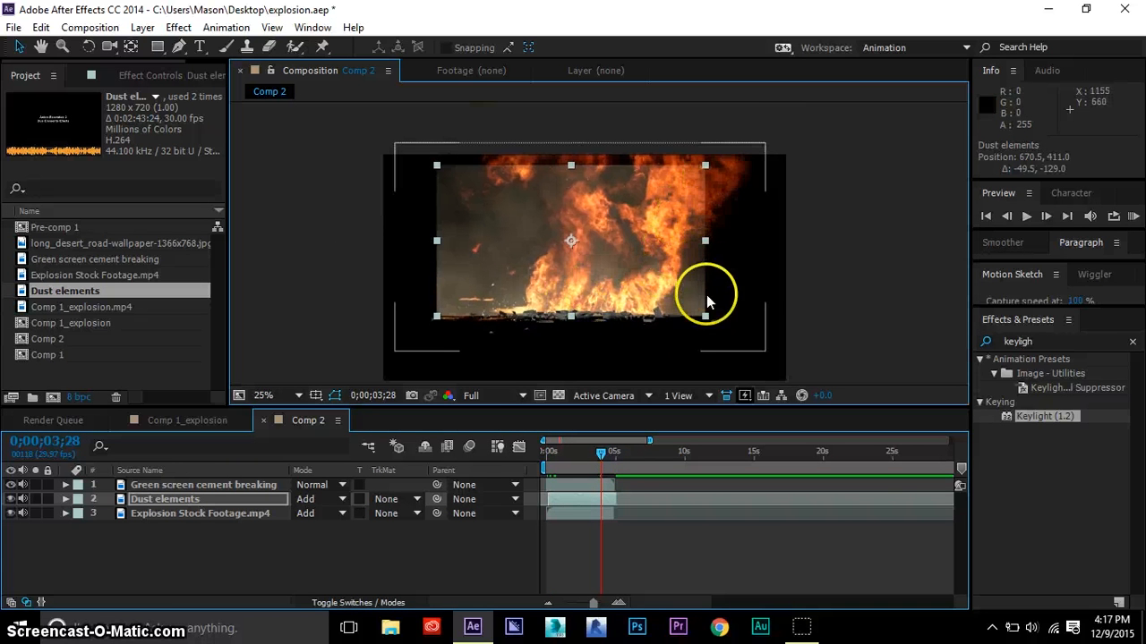
- Keyframe all Dust elements transform properties at 0;00;00;11 and stretch its horizontal scale to about 169.4% at 0;00;01;19
click(530, 473)
click(550, 456)
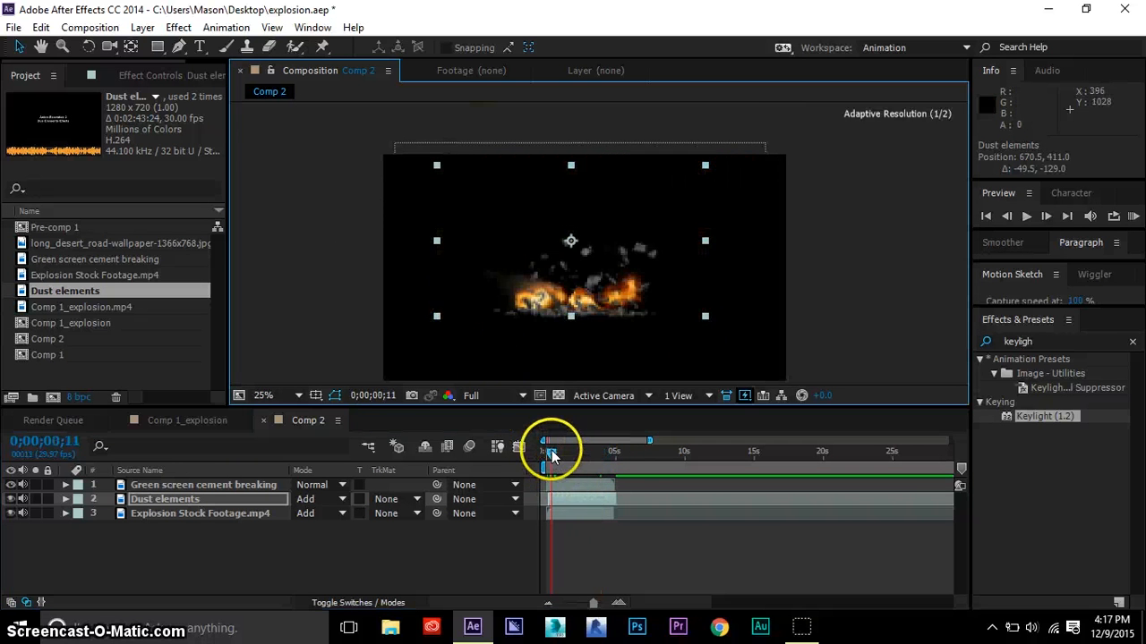
click(64, 499)
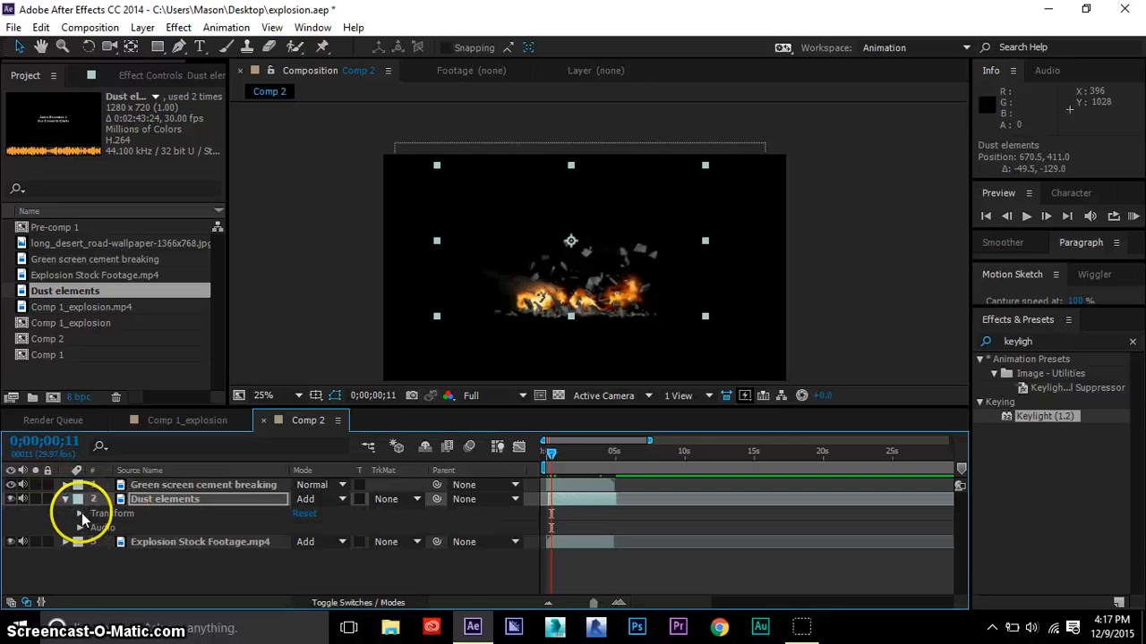
click(82, 513)
click(107, 570)
click(108, 584)
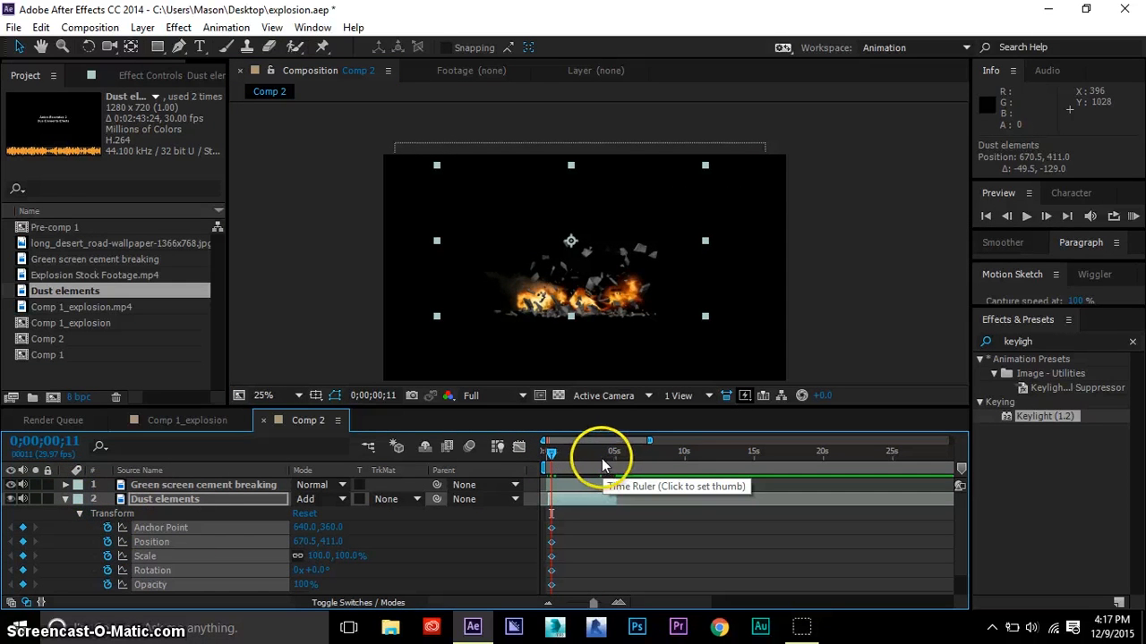
click(568, 456)
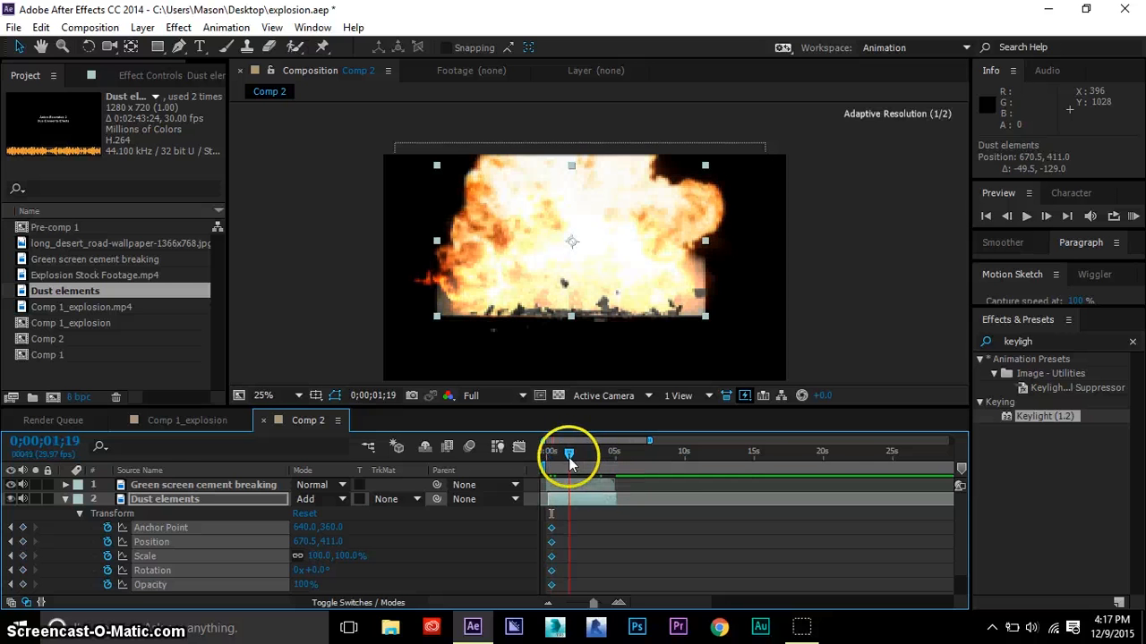
drag(705, 241, 797, 242)
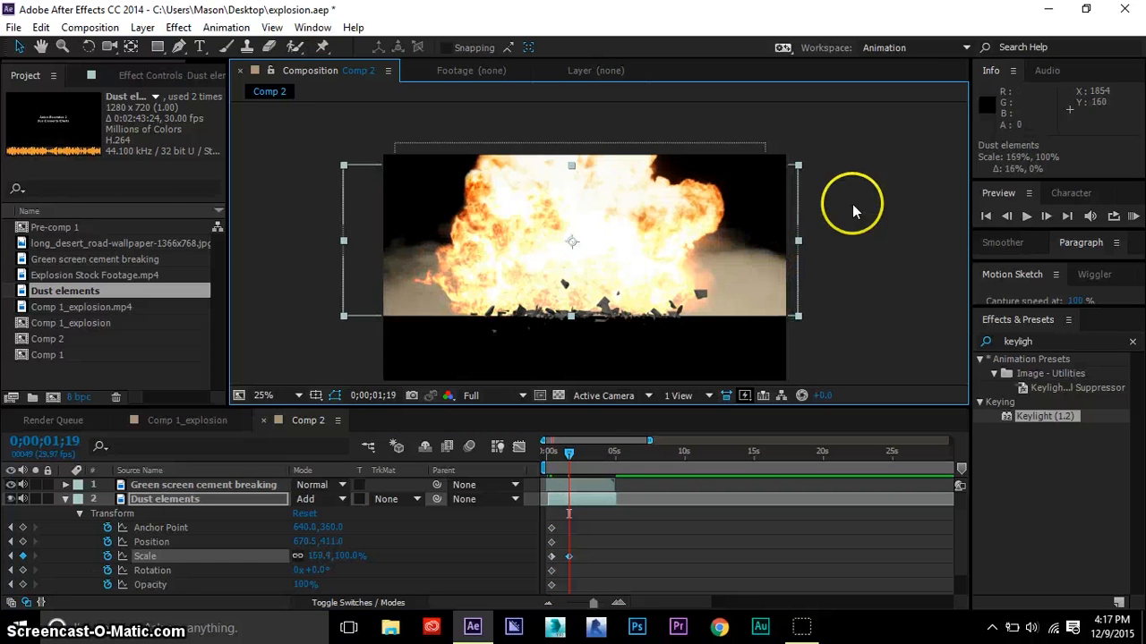
- Render a preview of the composite with the widening dust and stop it
click(1133, 216)
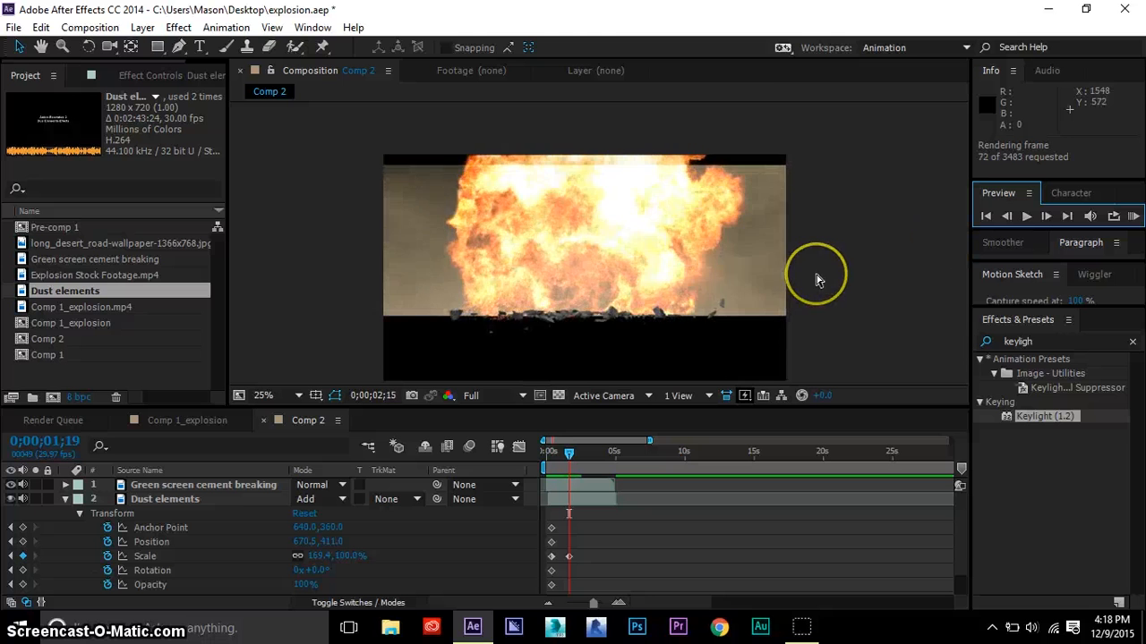
key(space)
key(space)
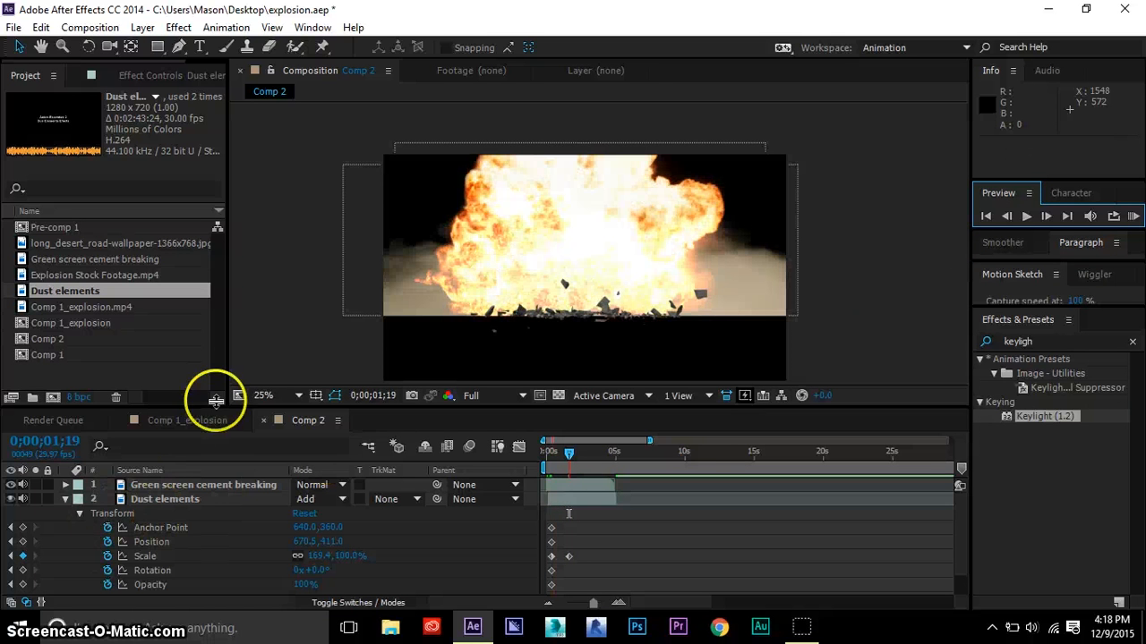
- Collapse the Dust elements properties and mute the audio of all three layers
click(66, 499)
click(24, 514)
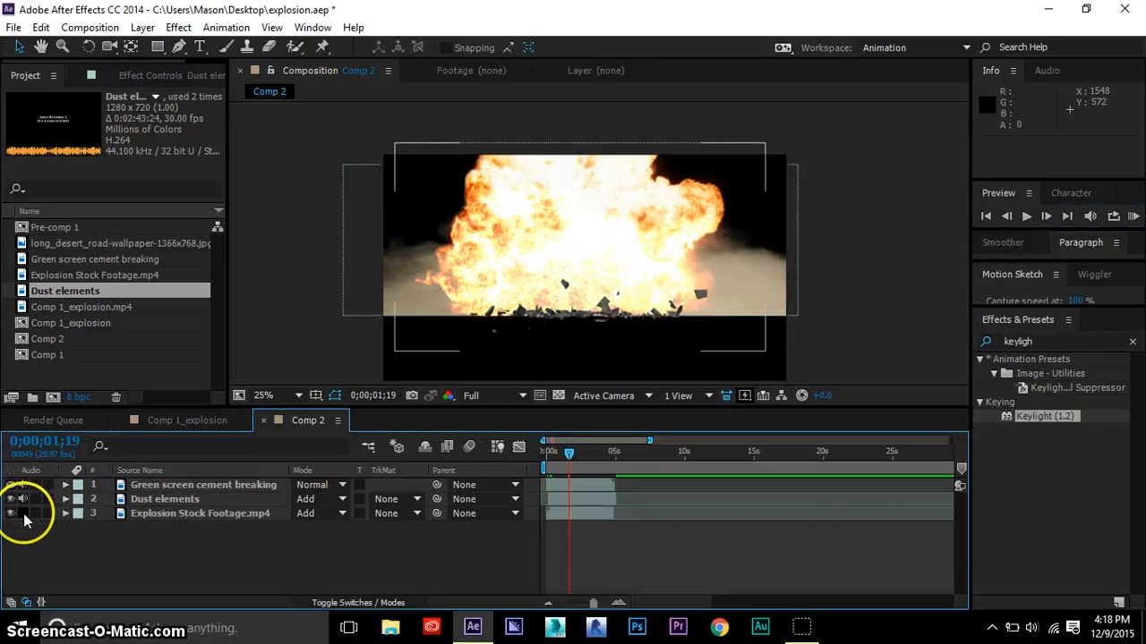
click(23, 500)
- Examine the ground line where the cement debris, dust and explosion meet at 0;00;01;19 and 0;00;02;05
scroll(669, 312, up, 2)
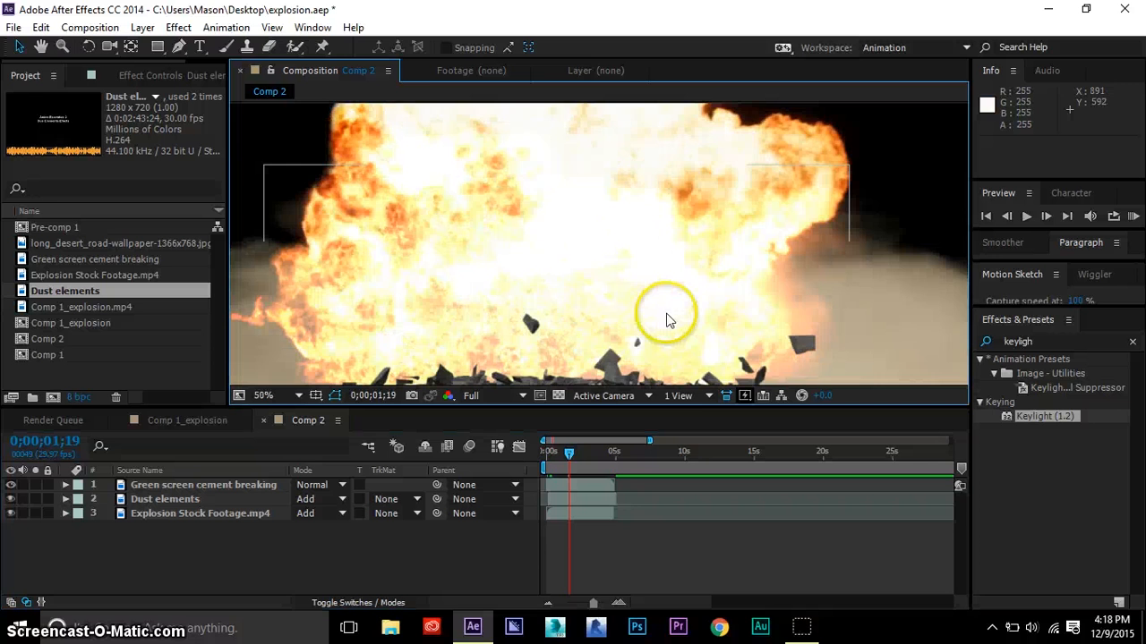
scroll(666, 313, down, 2)
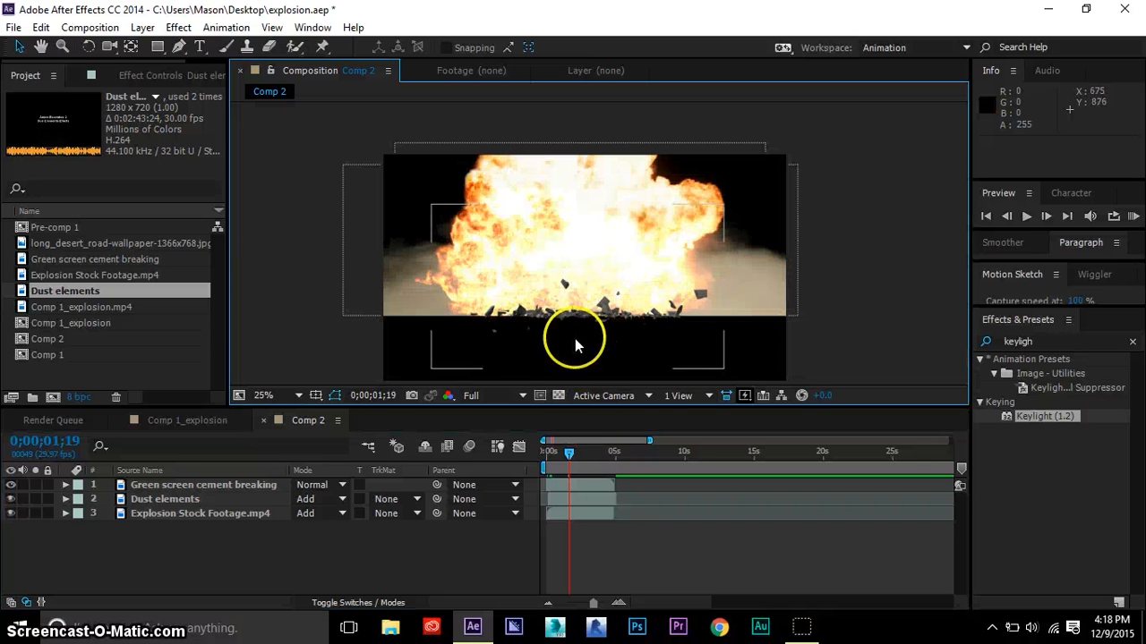
scroll(574, 339, up, 2)
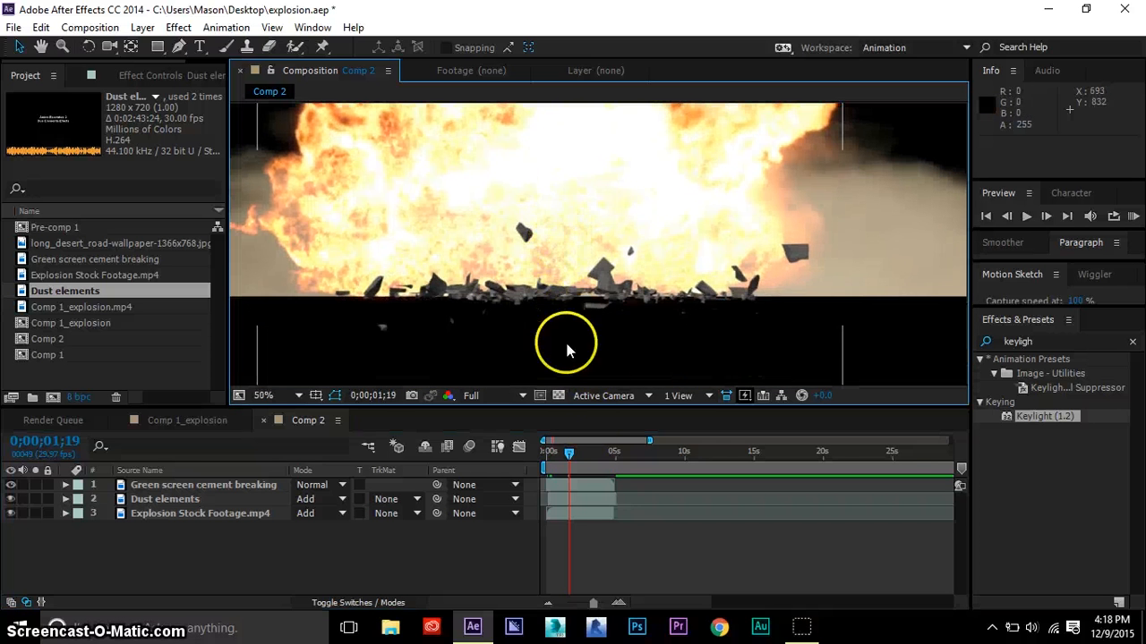
click(256, 487)
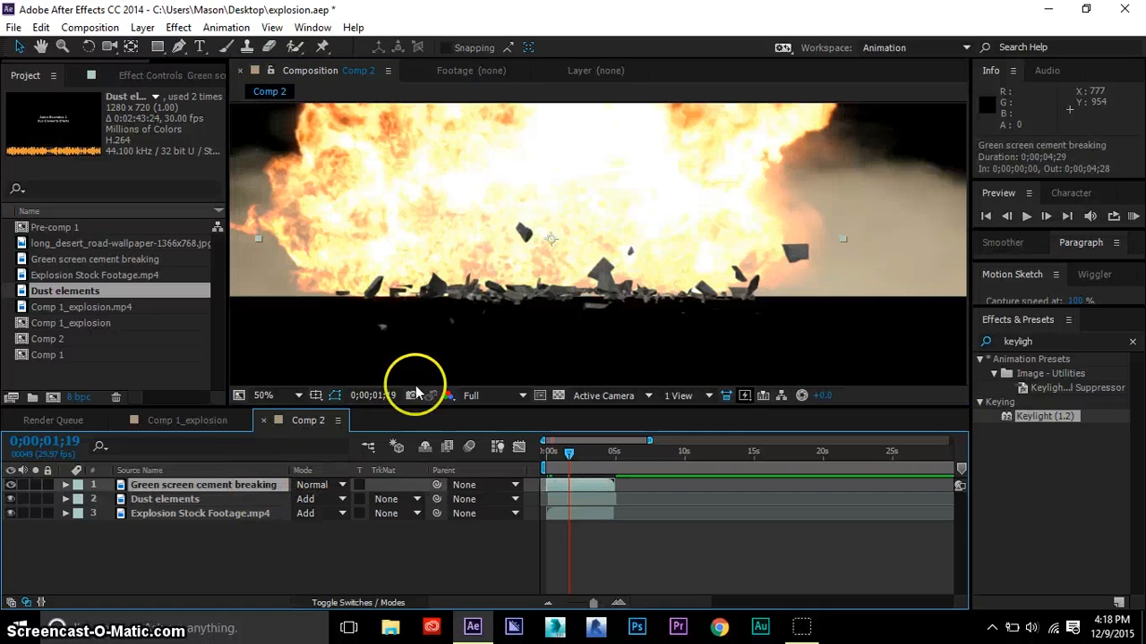
scroll(466, 298, down, 2)
scroll(445, 313, up, 2)
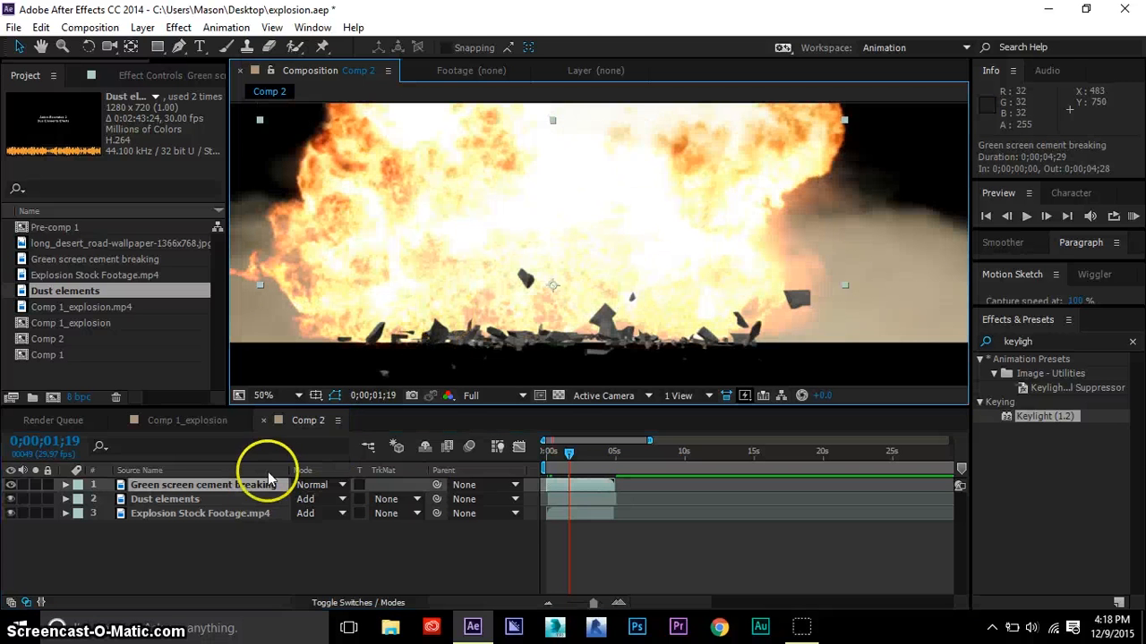
click(235, 498)
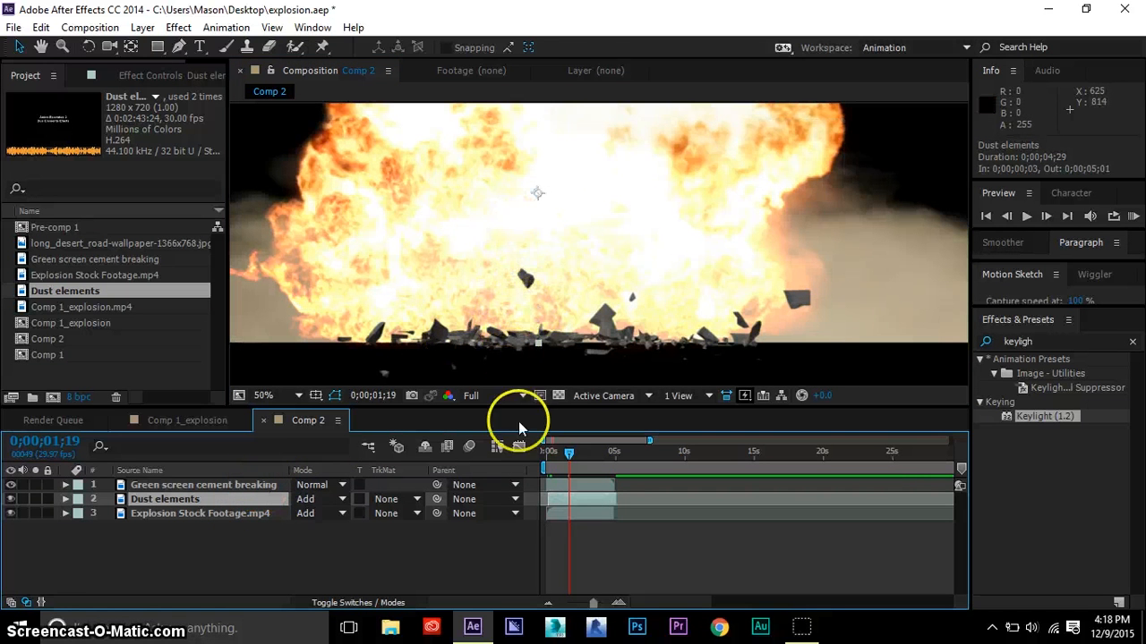
mouse_move(555, 450)
mouse_down()
mouse_move(549, 458)
mouse_move(576, 455)
mouse_up()
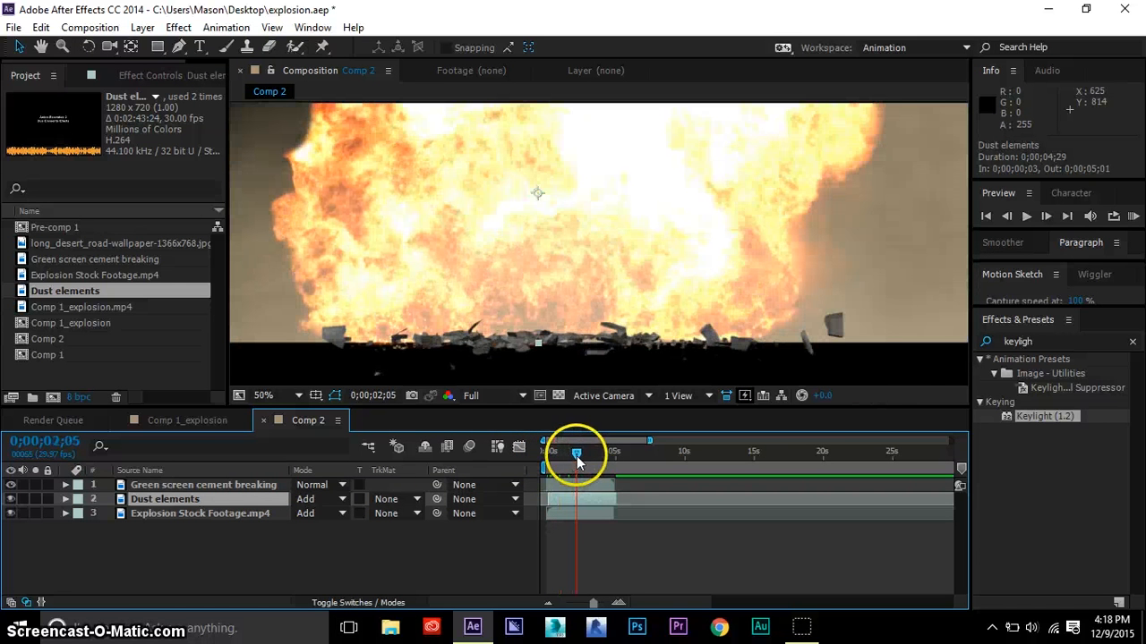
- Show the layer switches and make the cement breaking, Dust elements and explosion footage layers 3D
mouse_move(260, 504)
mouse_down()
mouse_move(270, 476)
mouse_move(237, 506)
mouse_up()
click(370, 604)
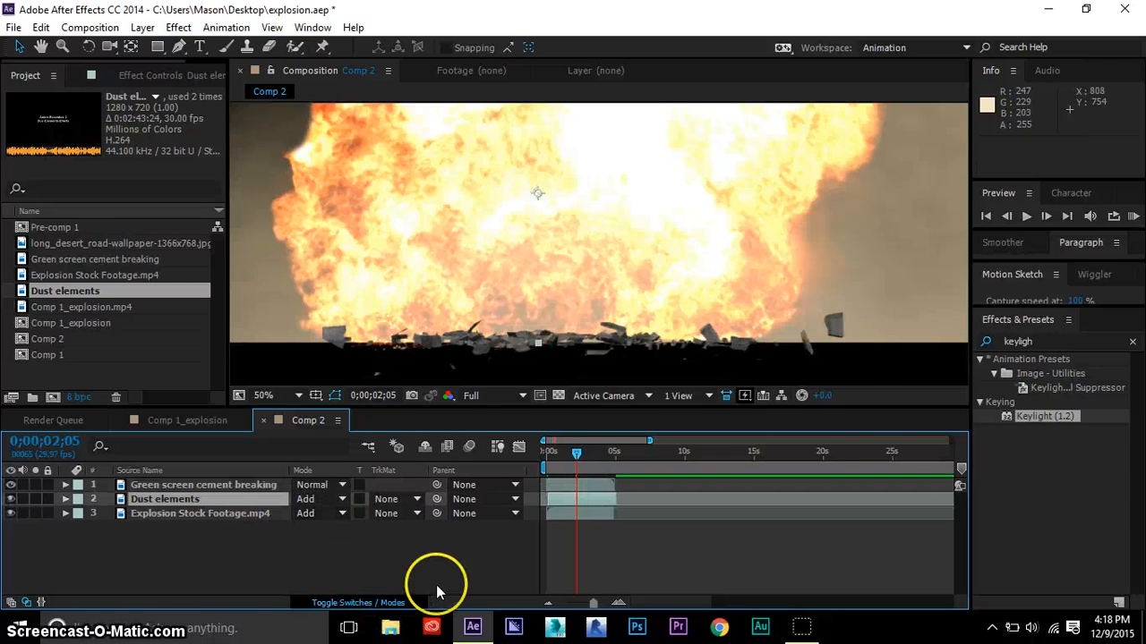
drag(386, 484, 386, 515)
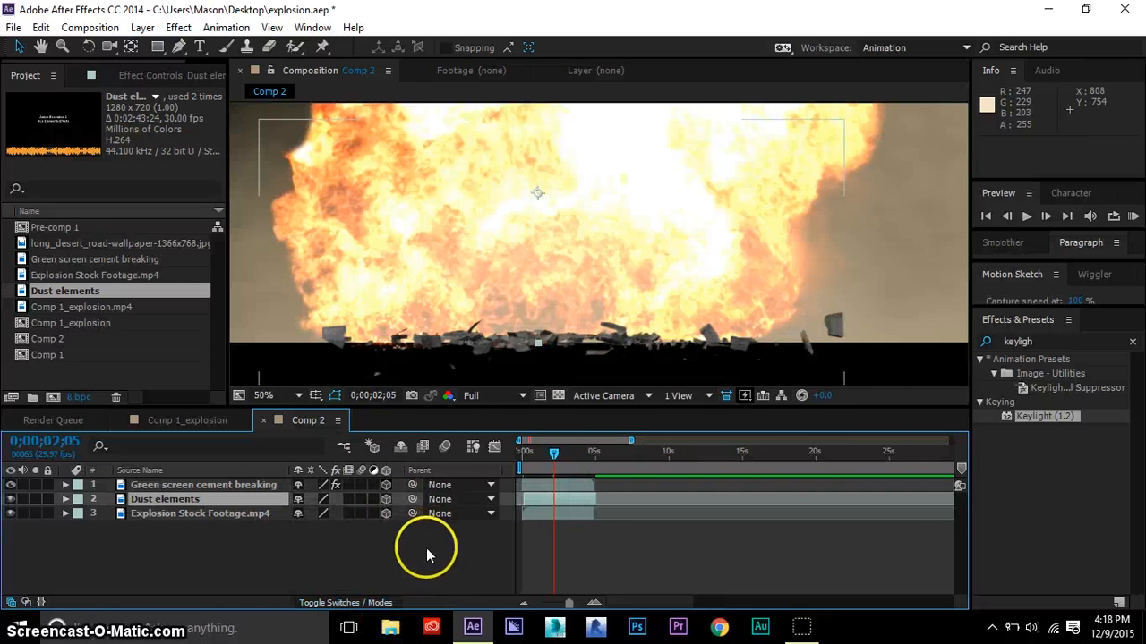
- Add a two-node camera with the default settings and place it above all other layers
right_click(431, 551)
mouse_move(553, 373)
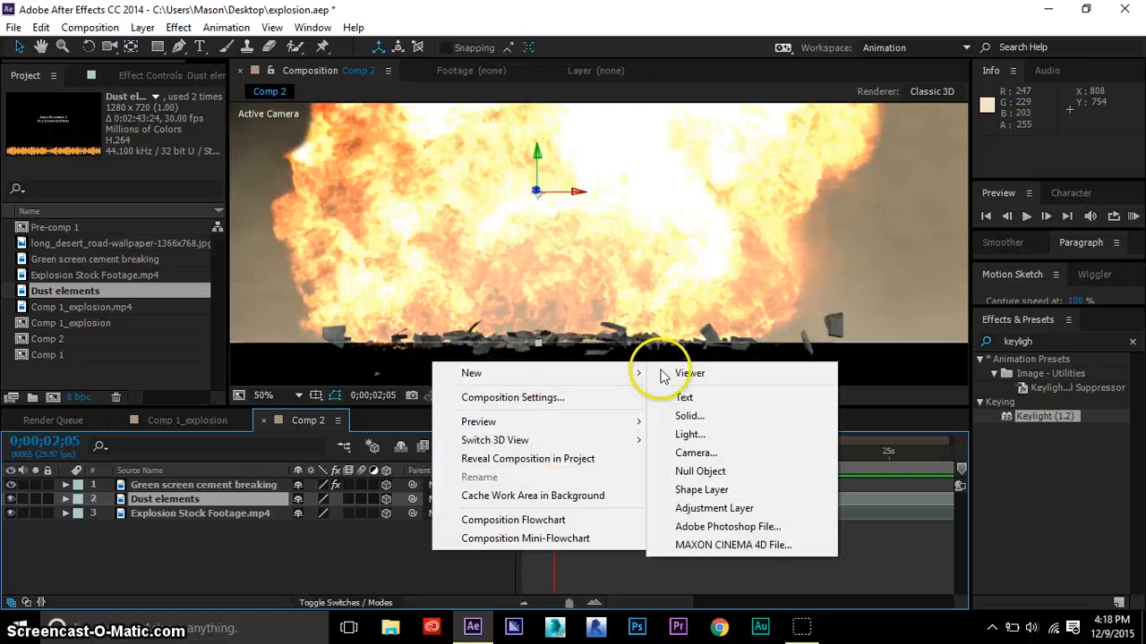
click(695, 454)
click(1025, 554)
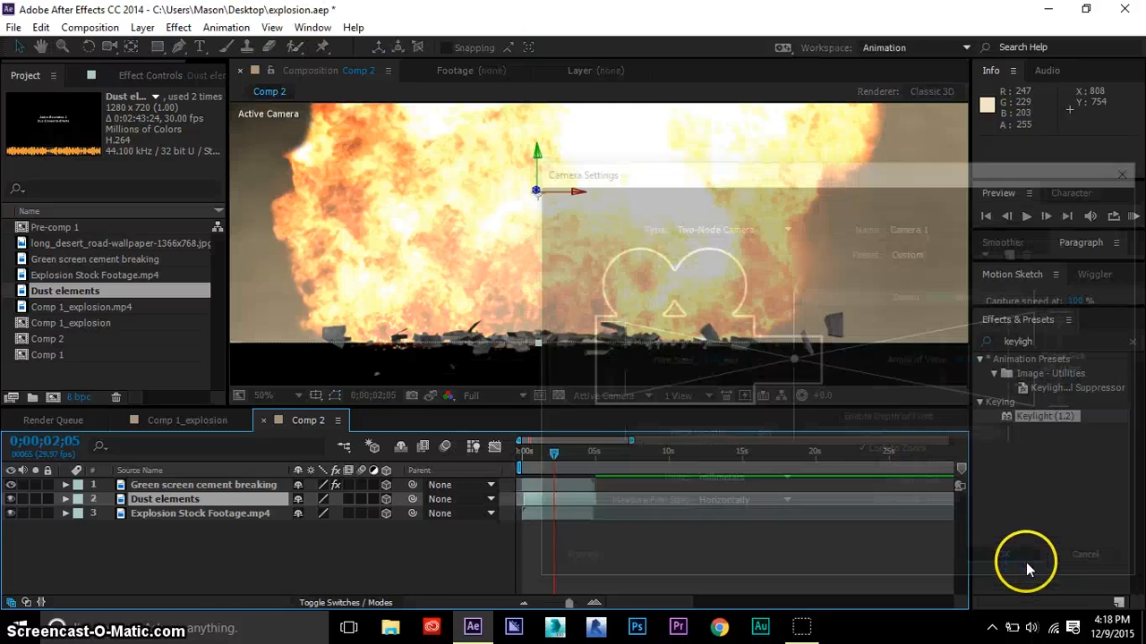
key(ctrl+bracketleft)
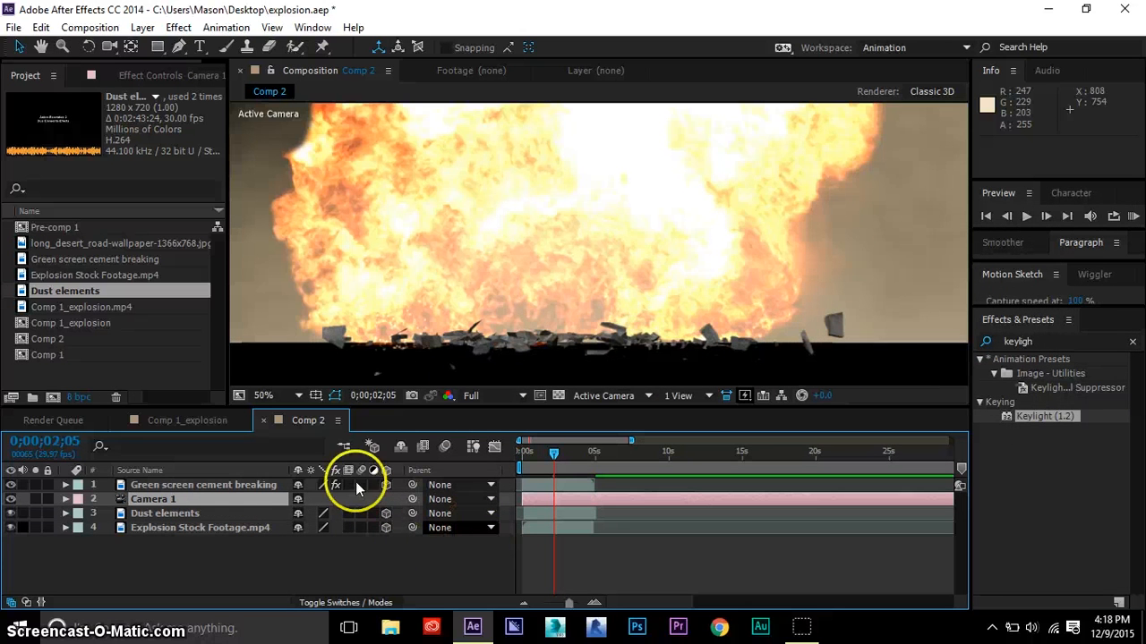
drag(260, 498, 260, 484)
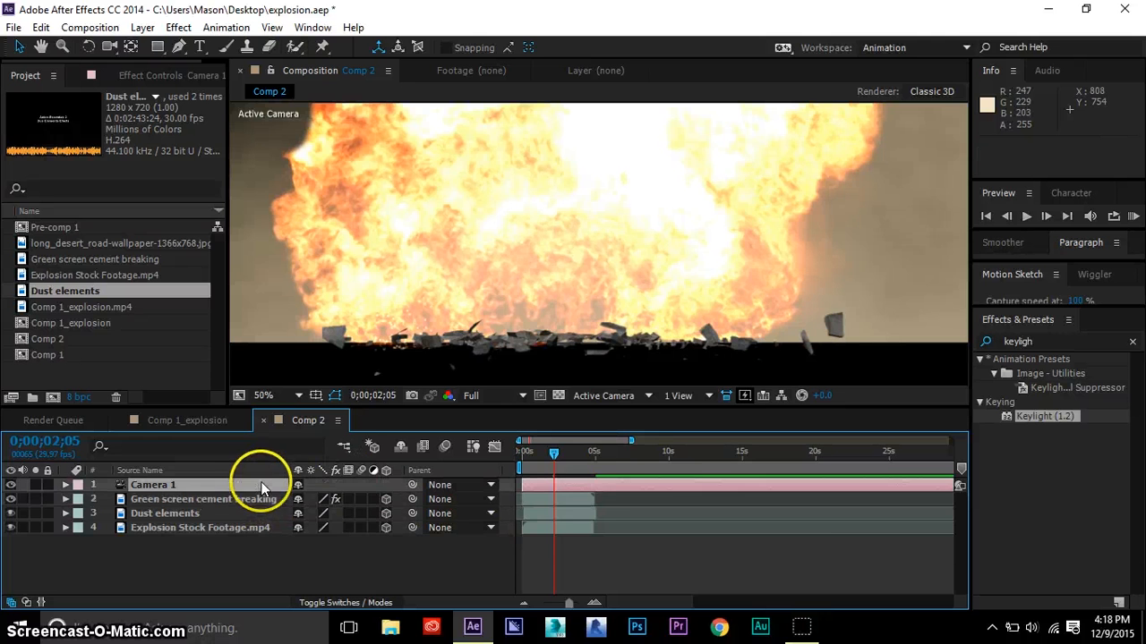
- Show two horizontal views and move the cement breaking layer toward the camera along Z in the Top view
click(708, 396)
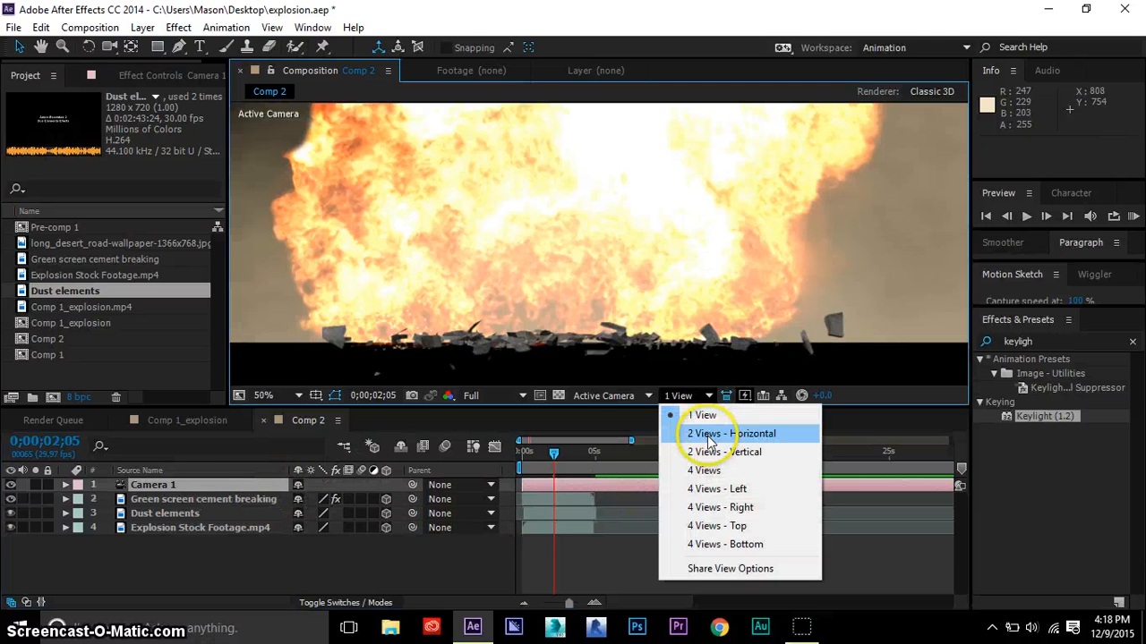
click(708, 435)
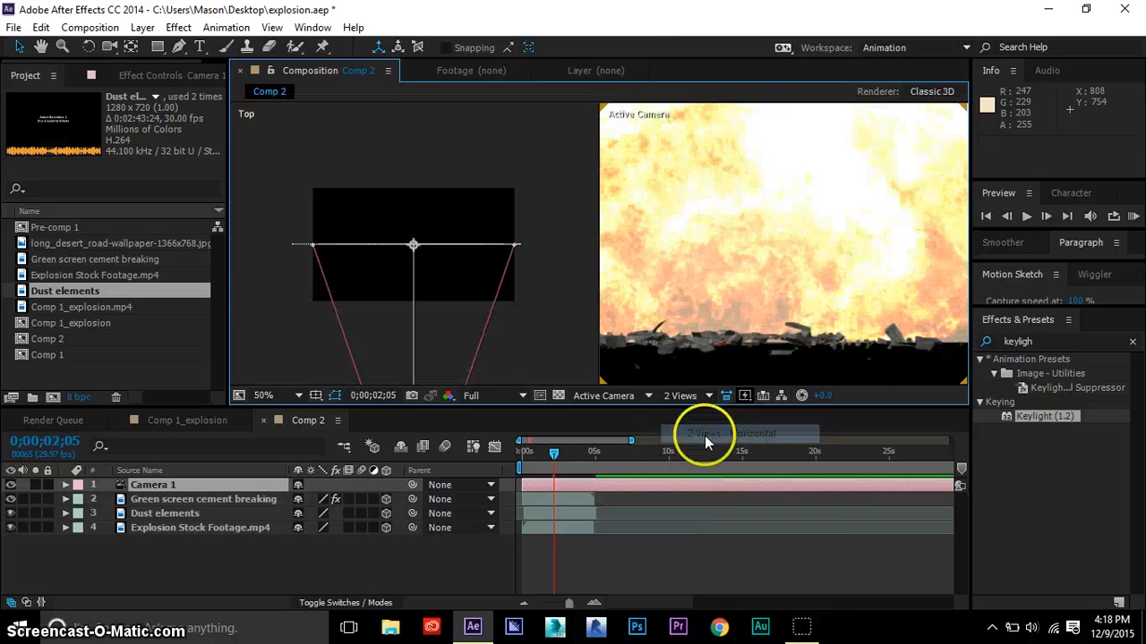
click(231, 500)
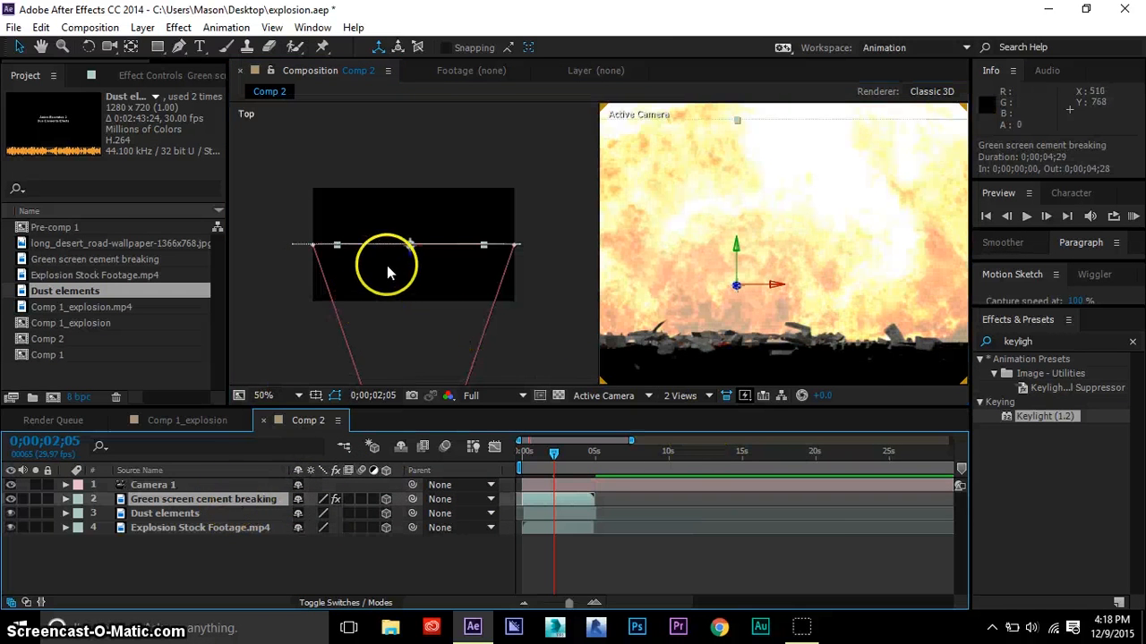
scroll(410, 274, up, 3)
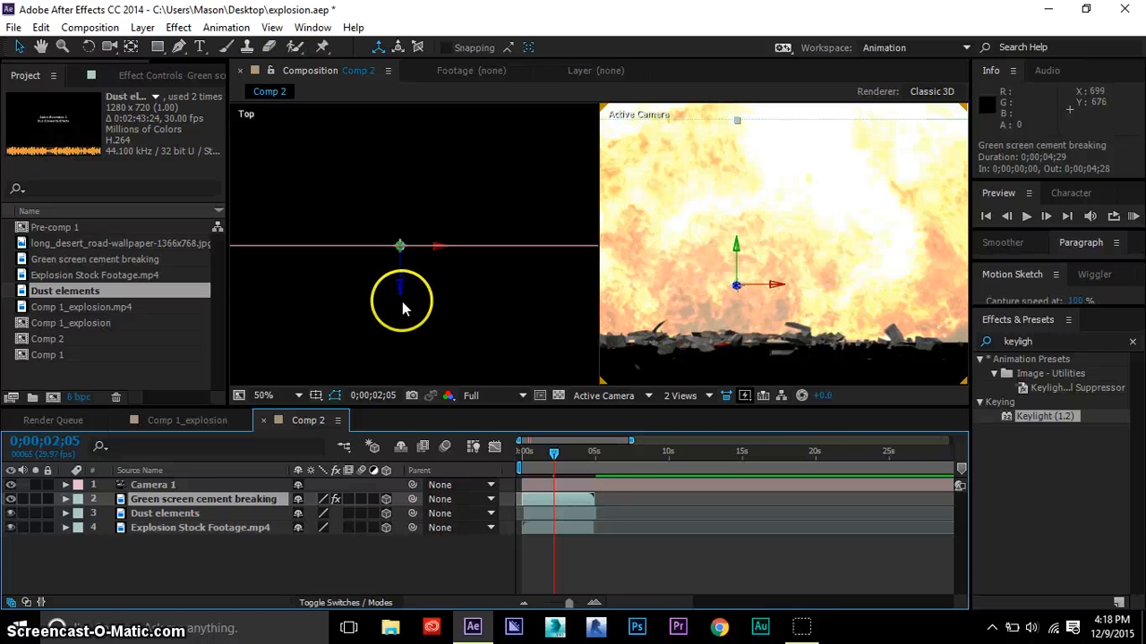
drag(400, 288, 402, 376)
- Move Dust elements along Z to about -104, between the cement breaking layer and the explosion footage
click(215, 513)
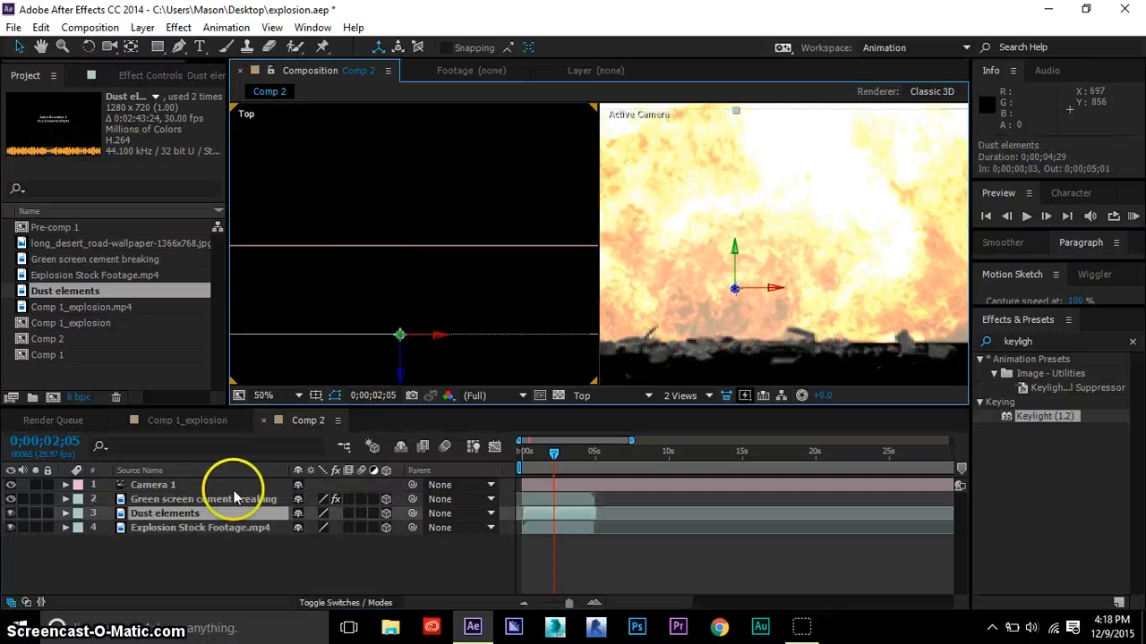
scroll(393, 295, down, 2)
drag(399, 250, 399, 261)
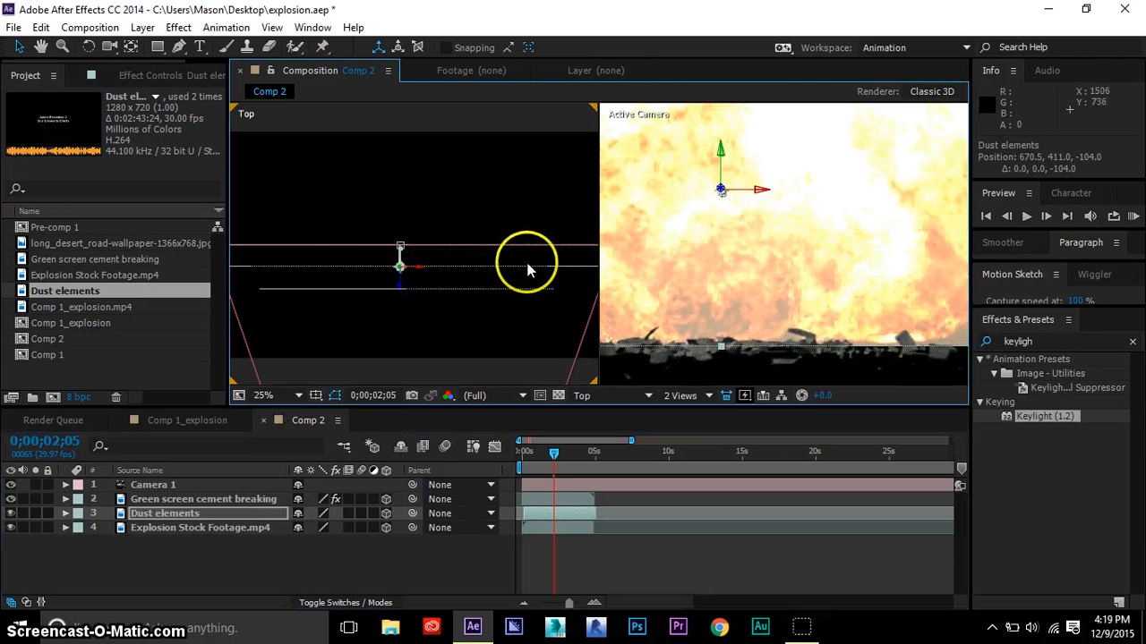
scroll(537, 264, down, 2)
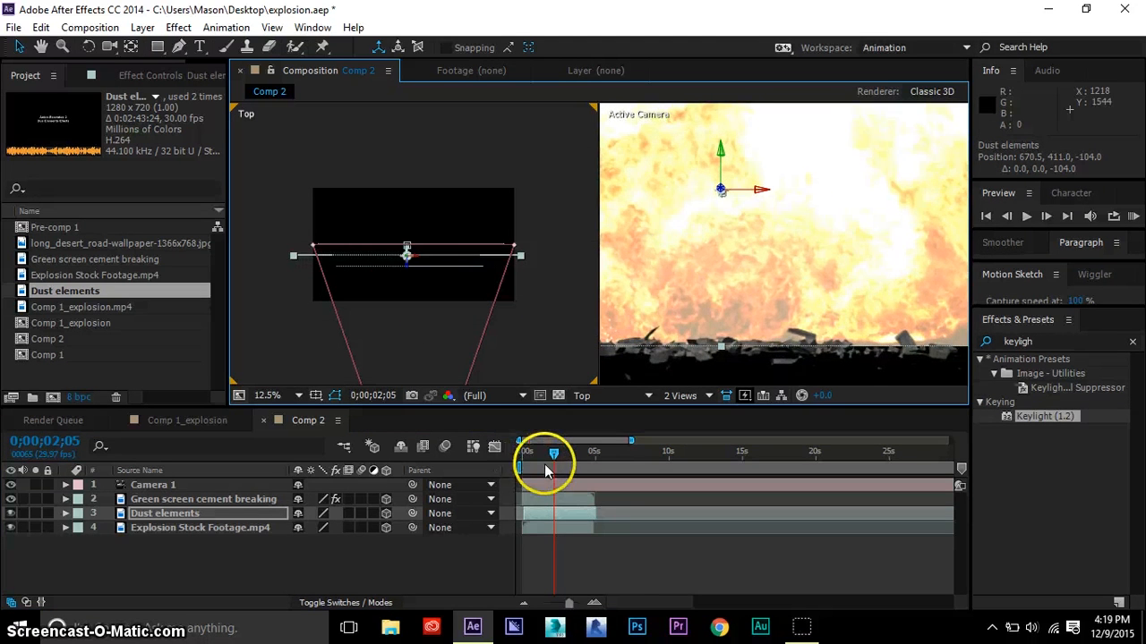
- Set the time to 0;00;01;11 and move Dust elements toward the camera along Z to about -281.8
mouse_move(543, 454)
mouse_down()
mouse_move(529, 469)
mouse_move(543, 460)
mouse_move(527, 460)
mouse_move(572, 450)
mouse_move(541, 453)
mouse_up()
scroll(417, 272, up, 1)
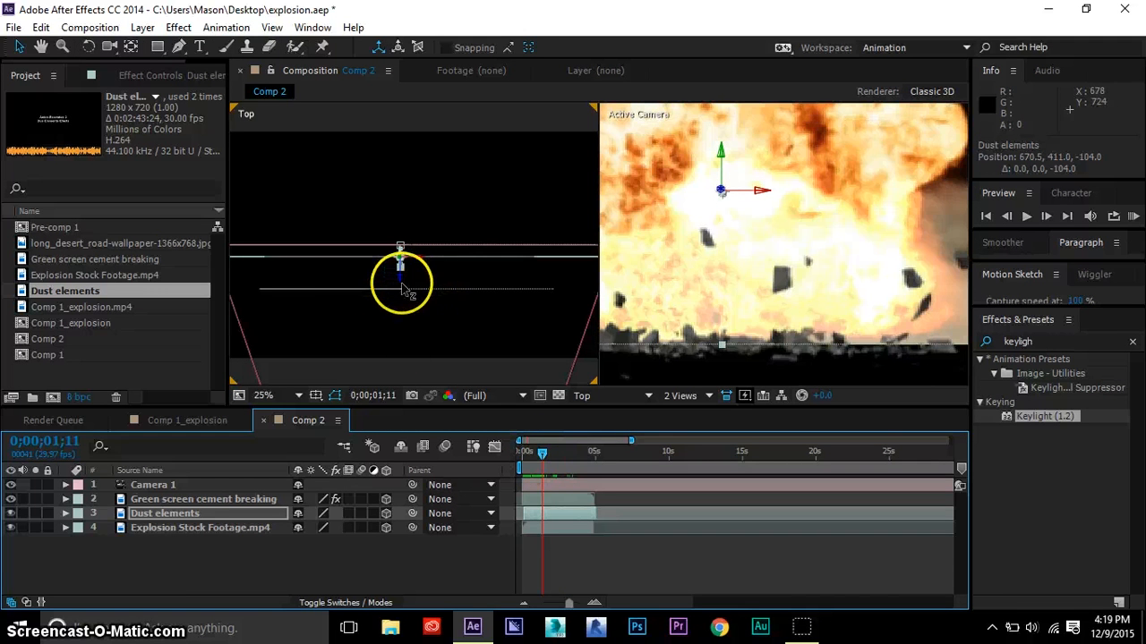
drag(401, 273, 399, 284)
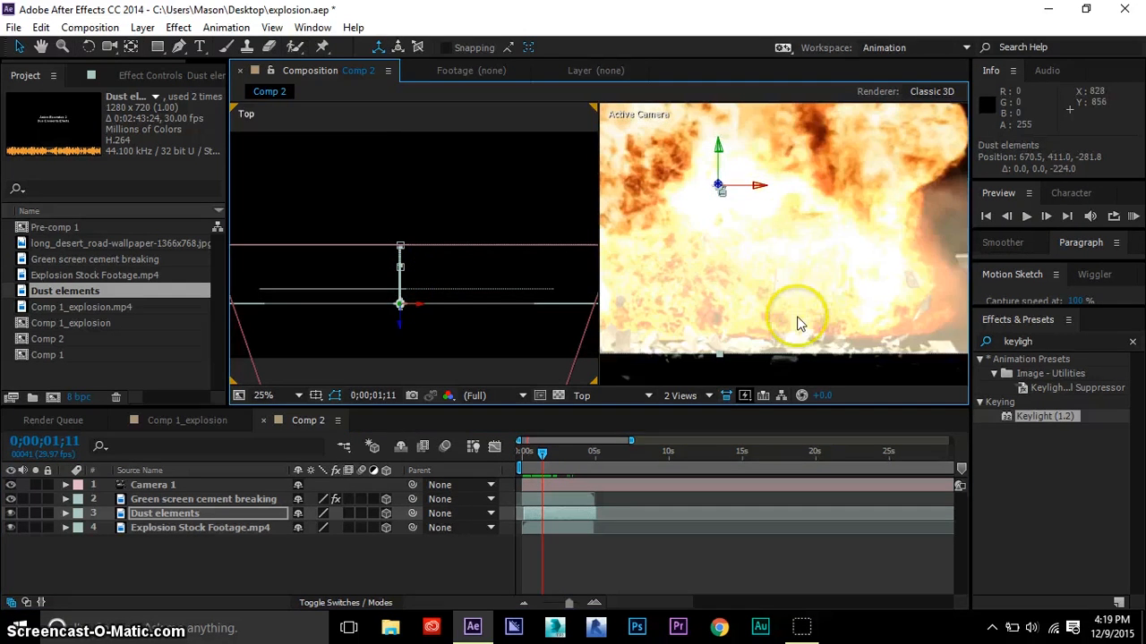
- Switch back to a single Active Camera view and play a RAM preview of the explosion composite
scroll(789, 333, down, 3)
click(878, 302)
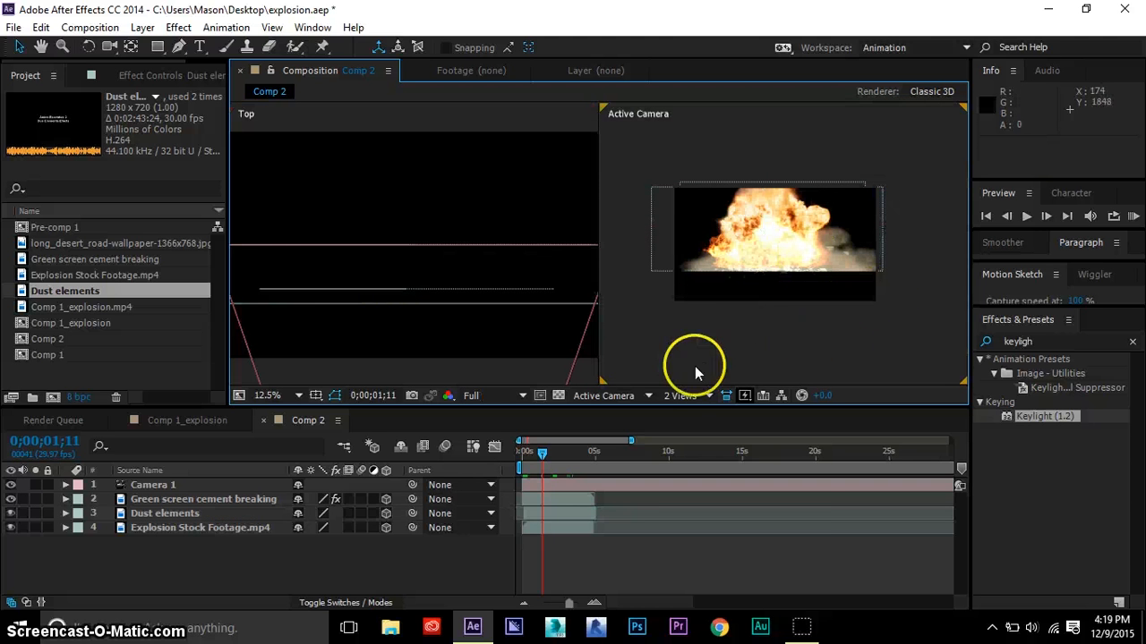
click(696, 395)
click(710, 416)
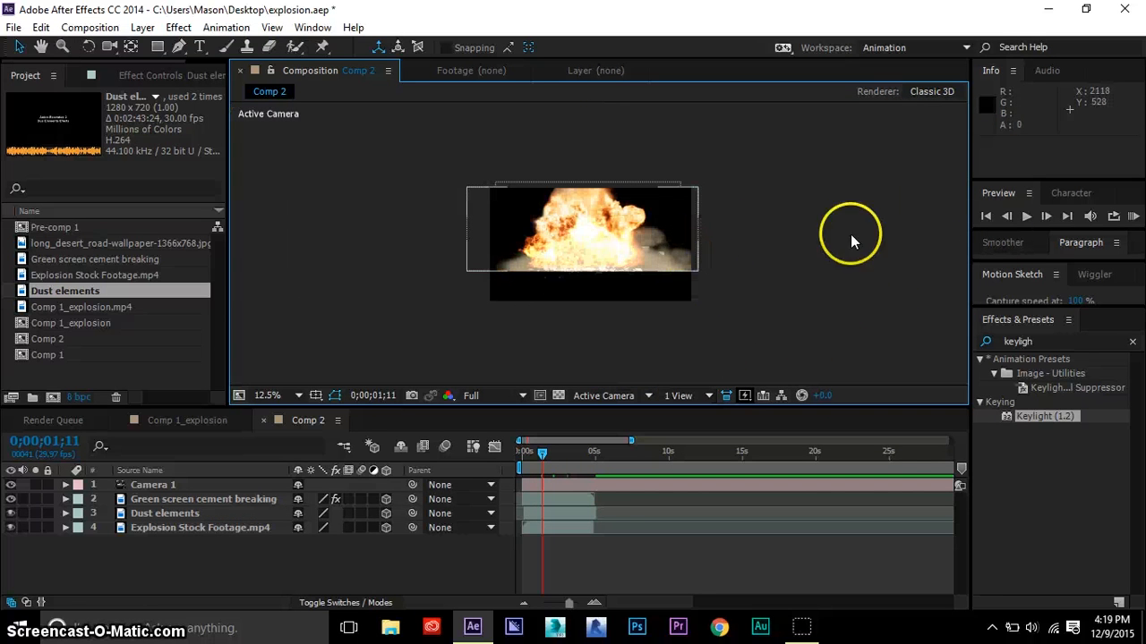
scroll(741, 254, up, 1)
click(1134, 217)
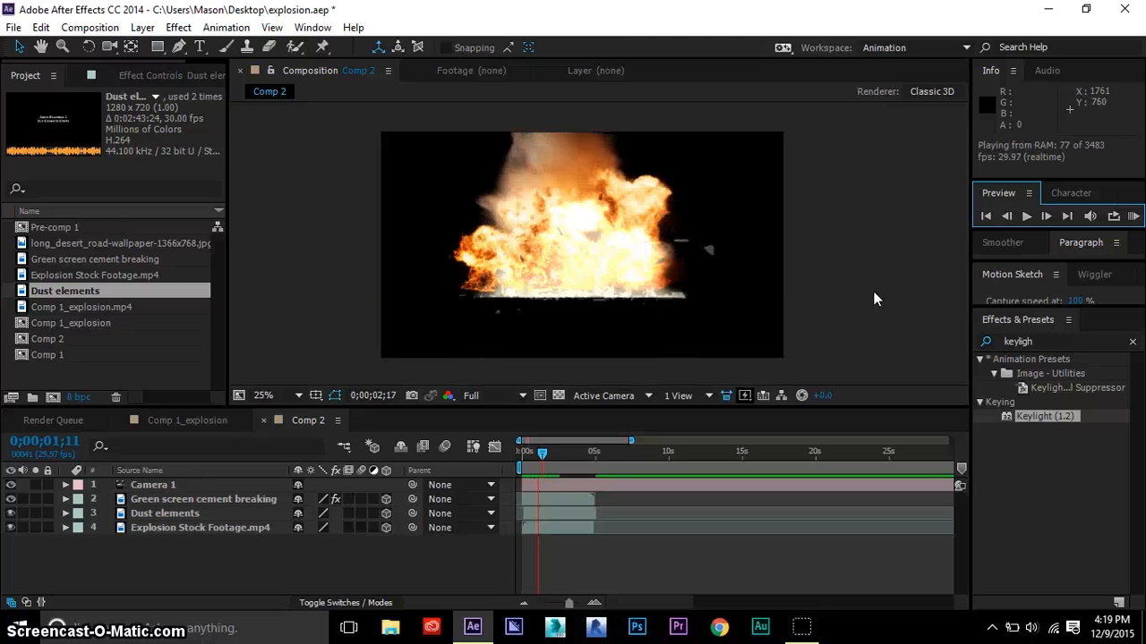
click(862, 308)
key(space)
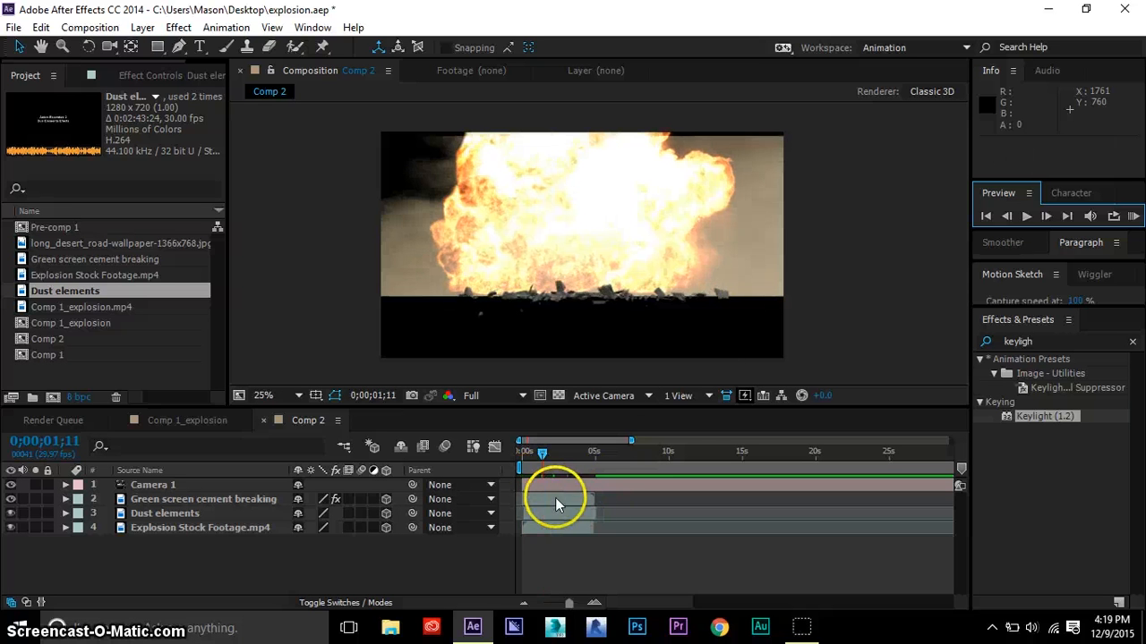
- Show two horizontal views, select the cement breaking layer and scrub through the explosion to 0;00;03;25
click(708, 396)
click(694, 429)
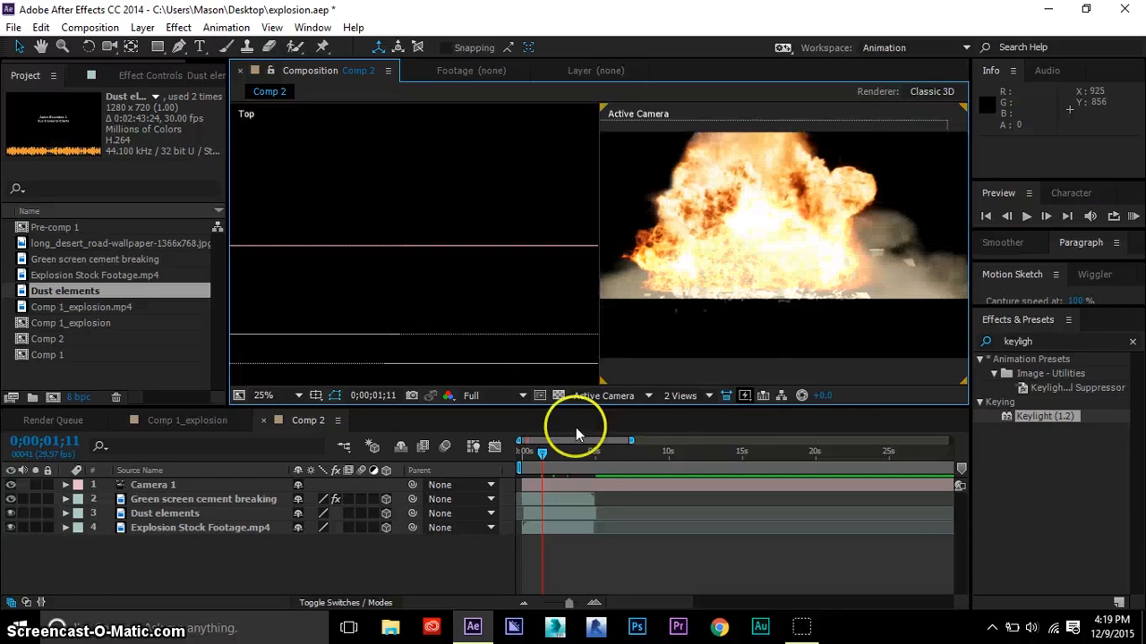
click(563, 495)
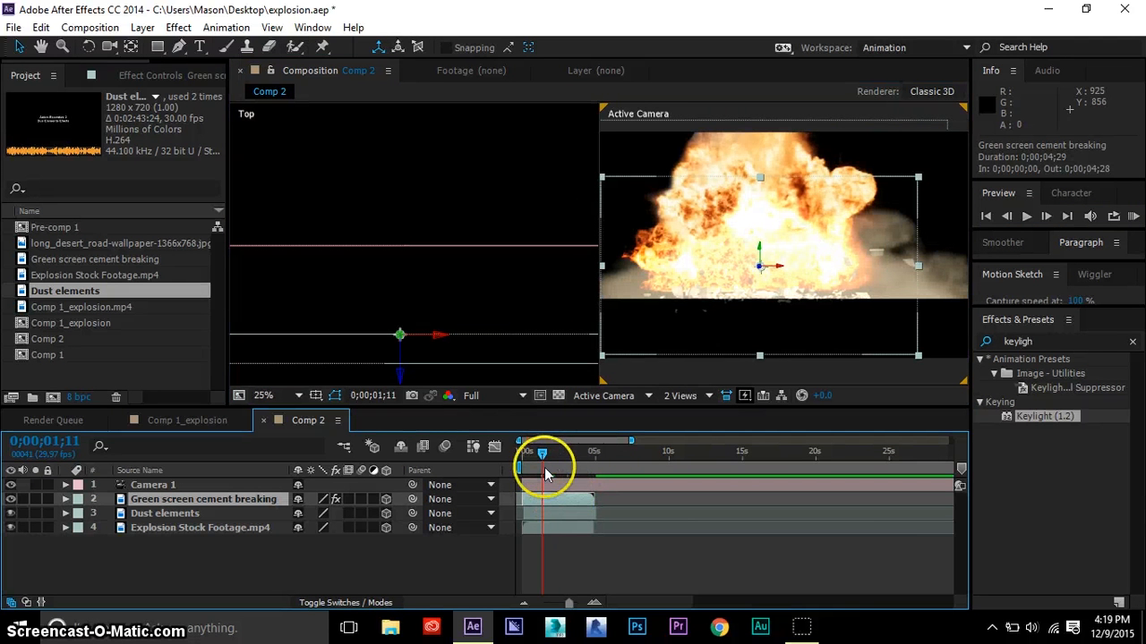
click(530, 455)
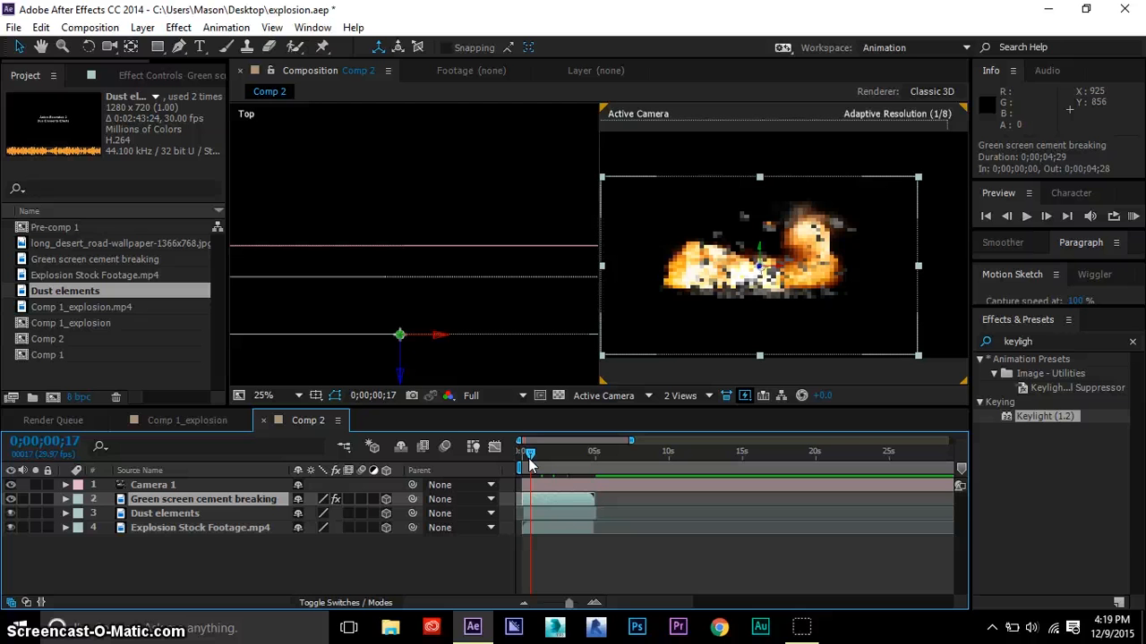
drag(529, 456, 593, 452)
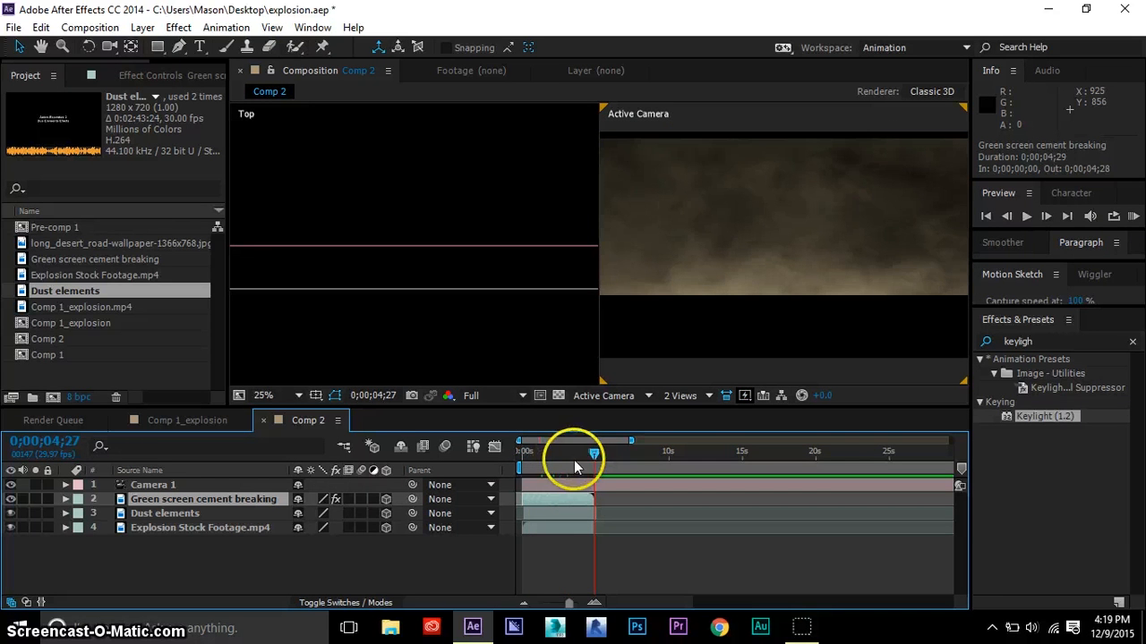
click(578, 458)
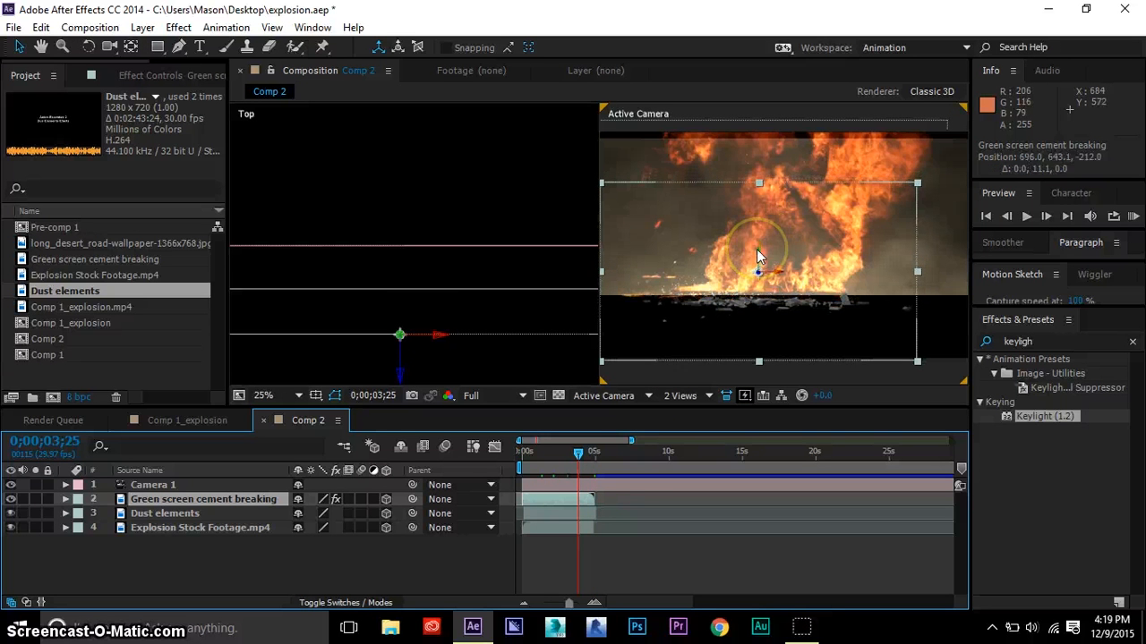
- Try to lower the cement breaking layer by about 11 pixels along Y in the Active Camera view
mouse_move(756, 248)
mouse_down()
mouse_move(733, 251)
mouse_move(756, 259)
mouse_up()
click(573, 502)
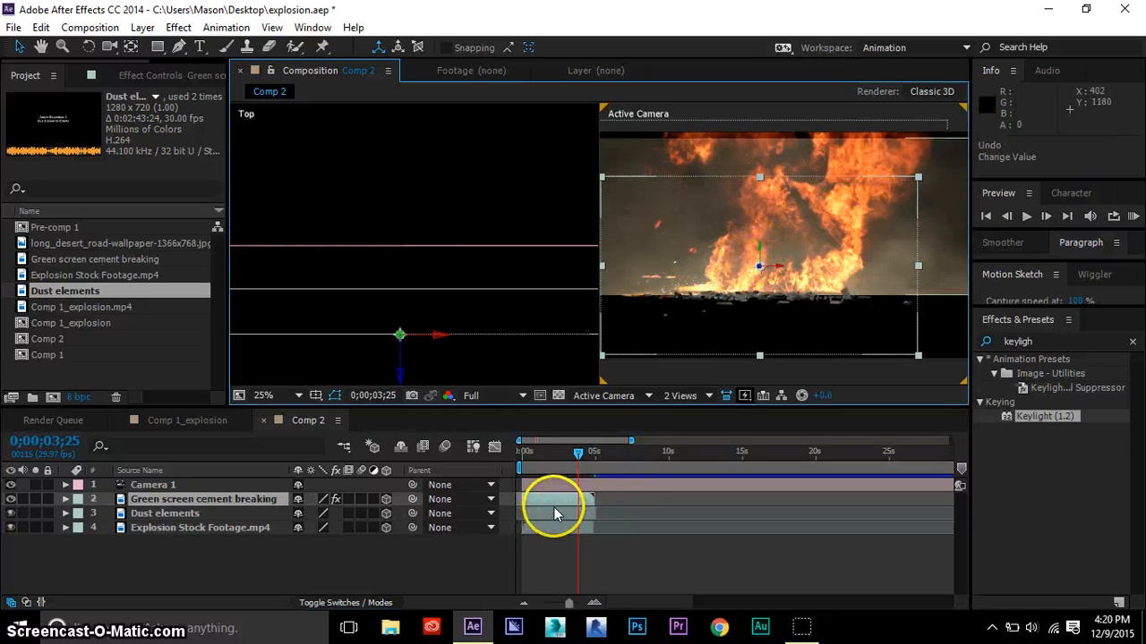
click(554, 504)
- Lower Dust elements slightly along Y toward the debris line and return to a single view
click(555, 512)
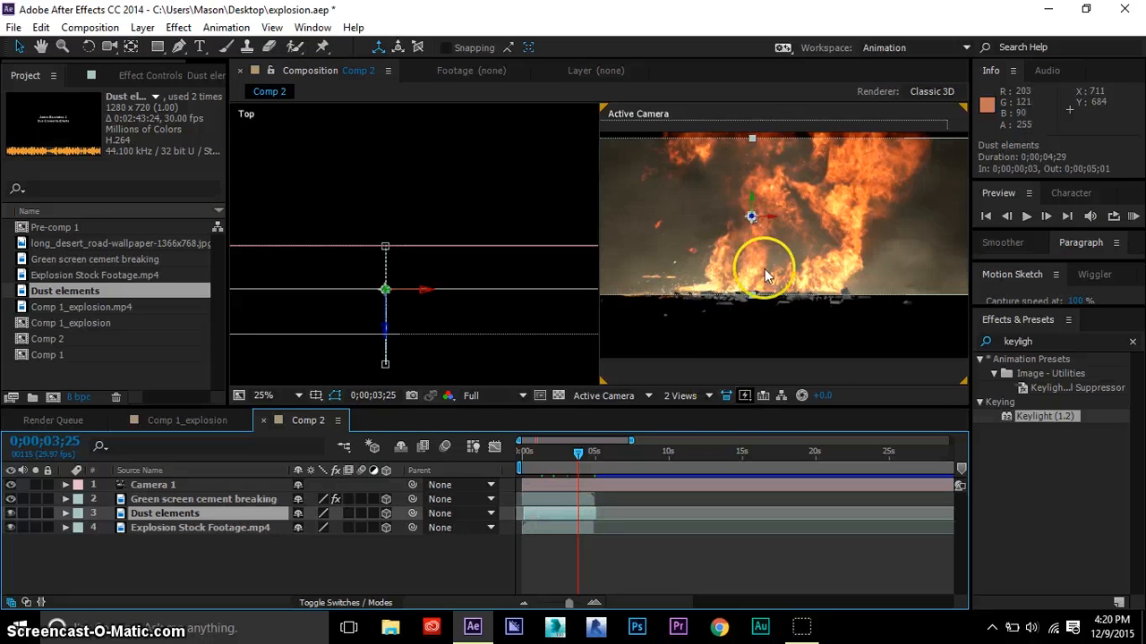
drag(744, 191, 755, 222)
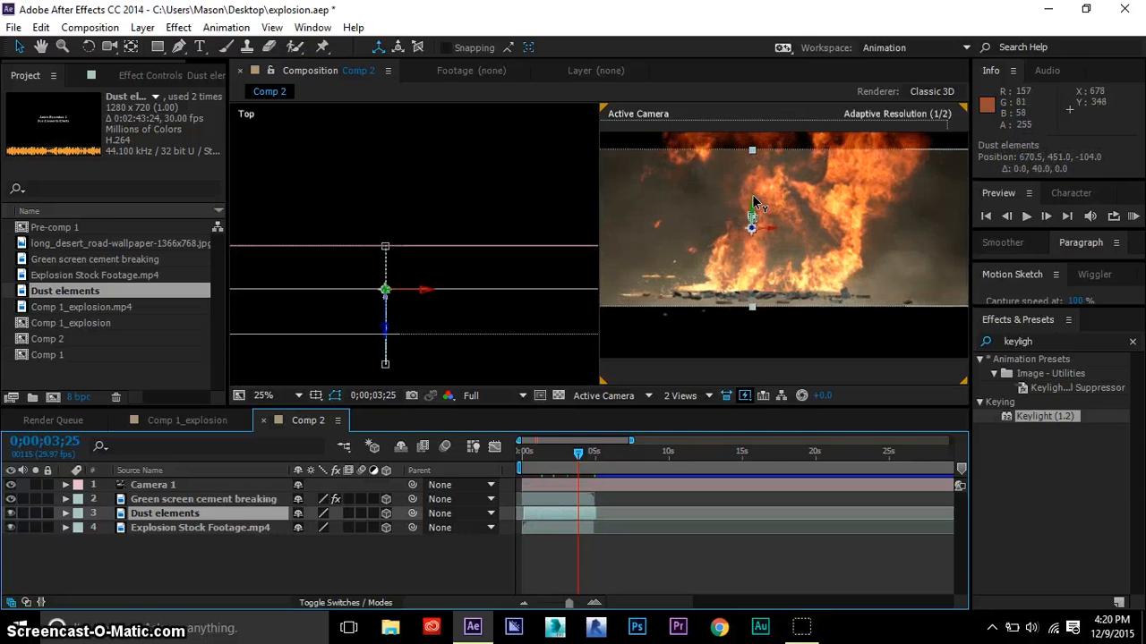
click(691, 395)
click(730, 414)
click(850, 271)
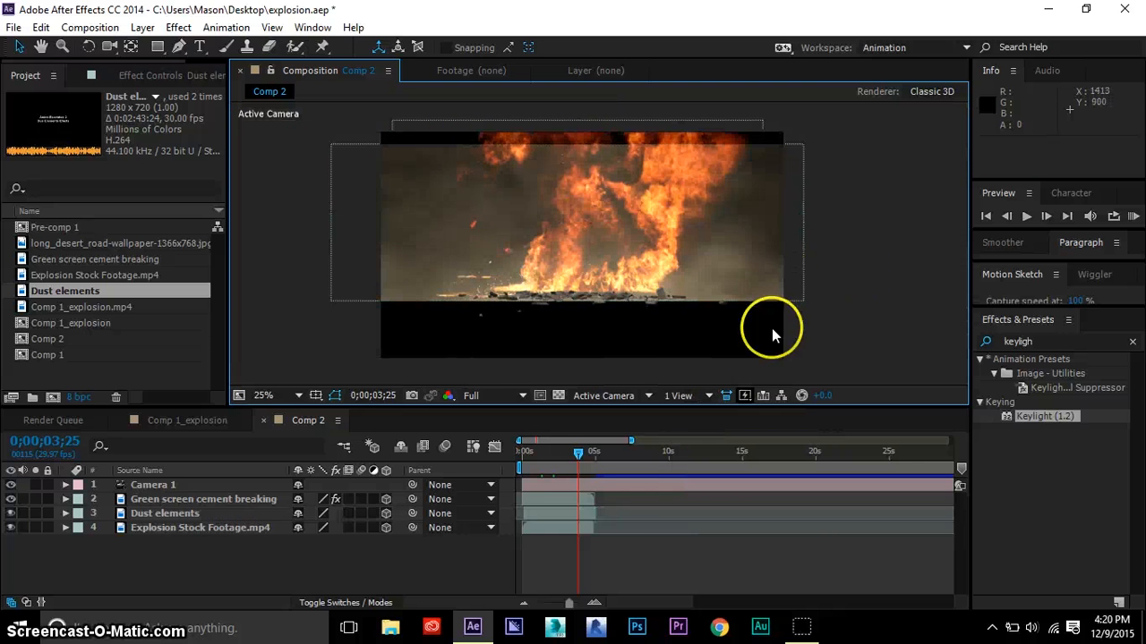
- Stretch Dust elements vertically to about 125% and raise it to about Y 347 so its lower edge meets the debris
click(581, 511)
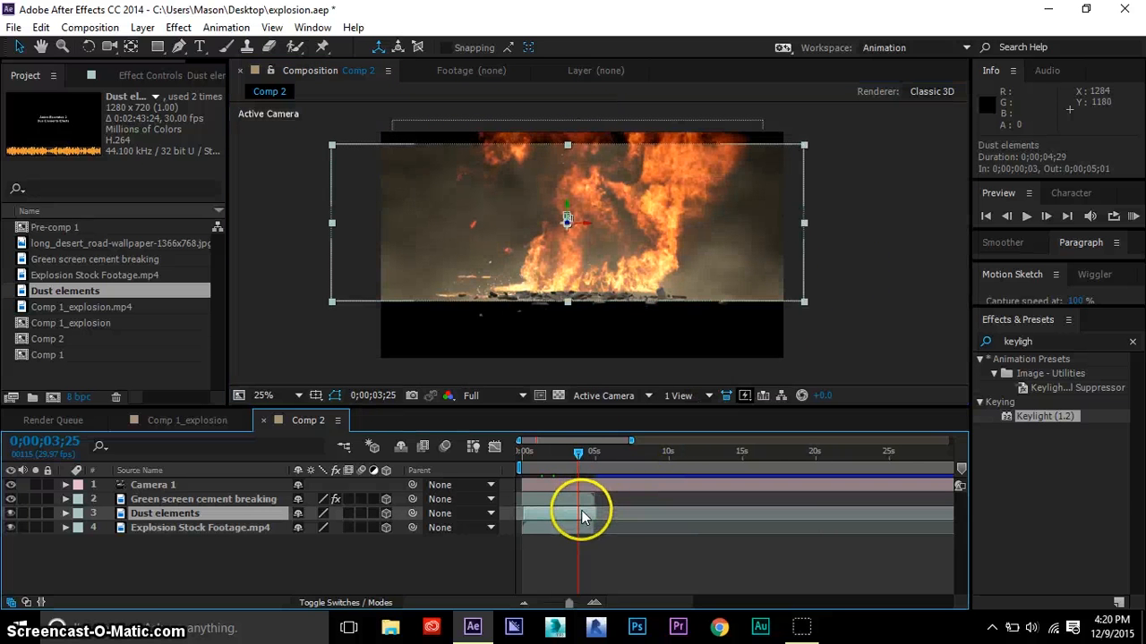
drag(571, 143, 569, 143)
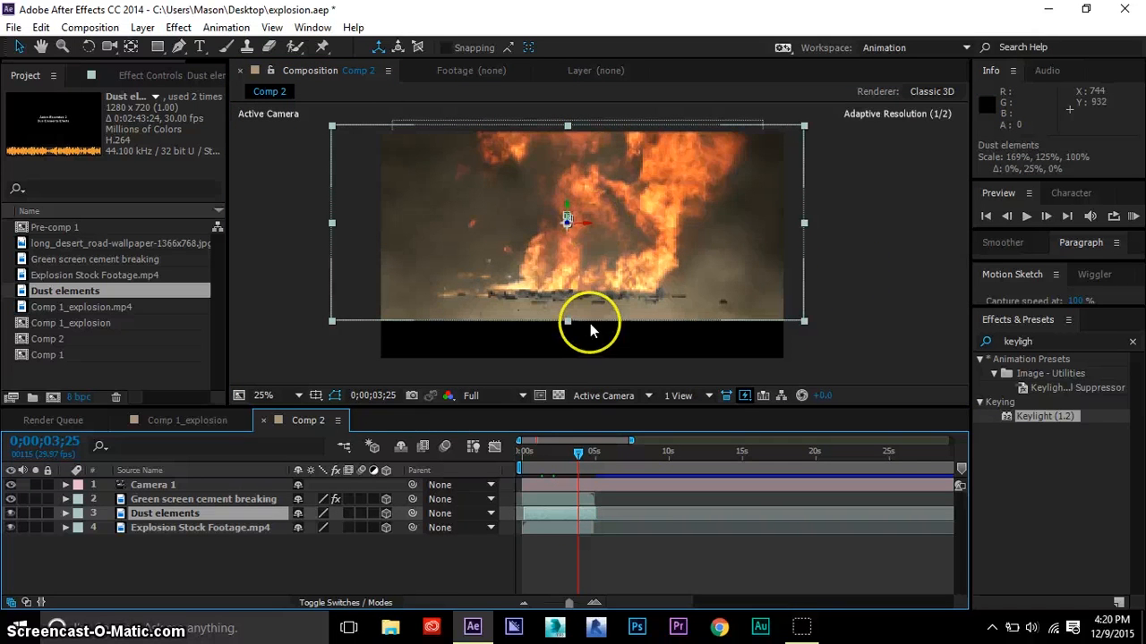
drag(601, 316, 618, 286)
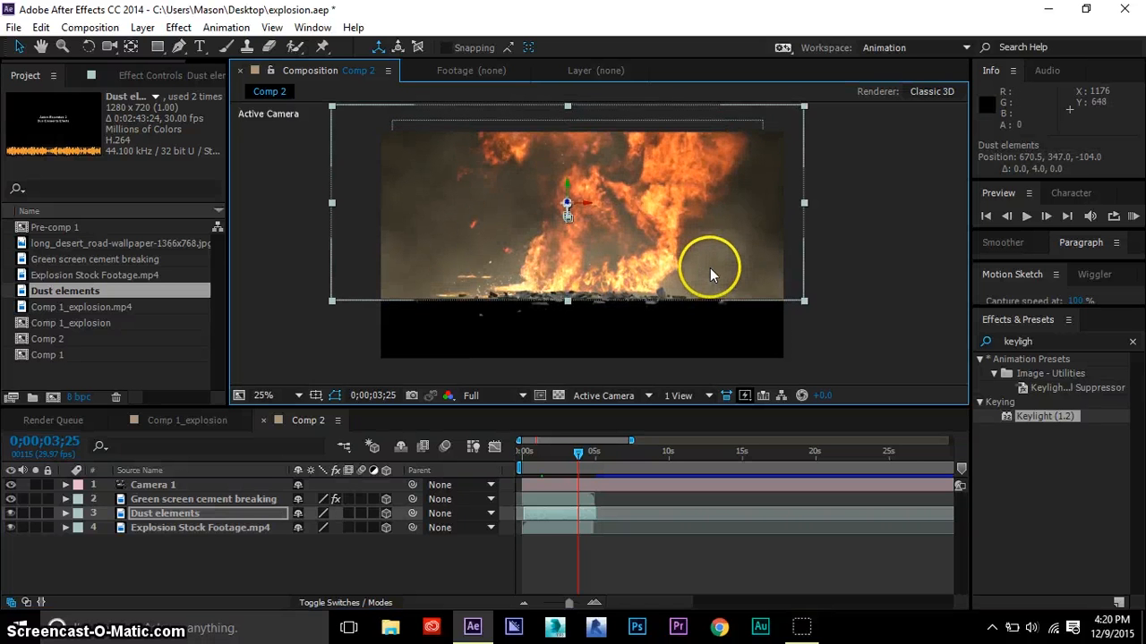
click(865, 256)
- At 0;00;03;16, place the long_desert_road wallpaper image below all other layers and scale it to 148%
drag(536, 458, 576, 450)
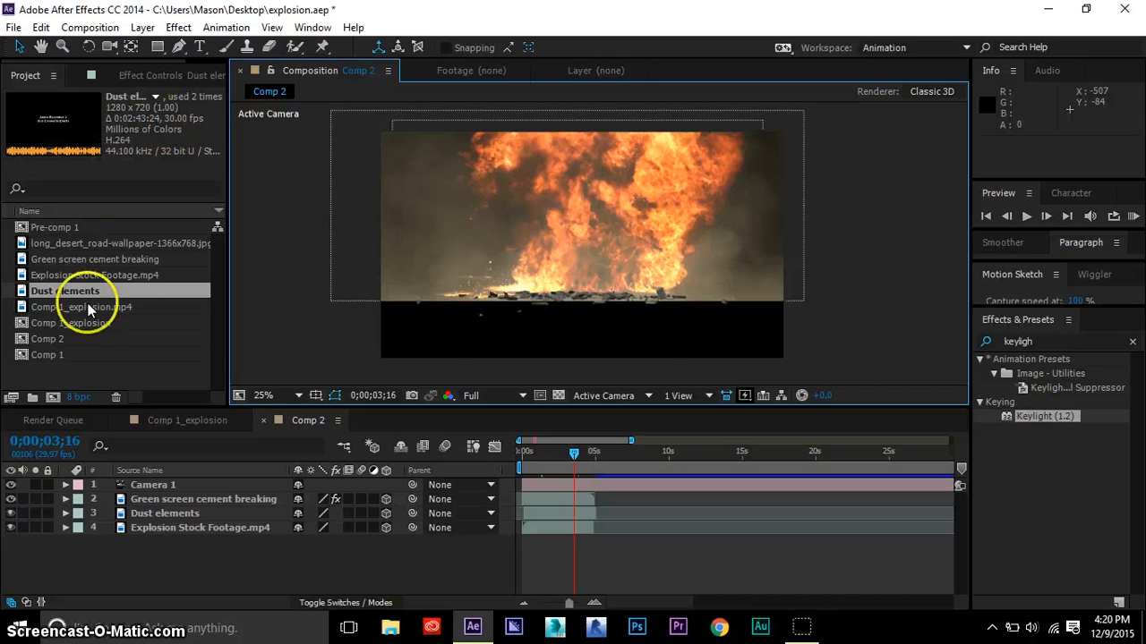
drag(78, 242, 83, 535)
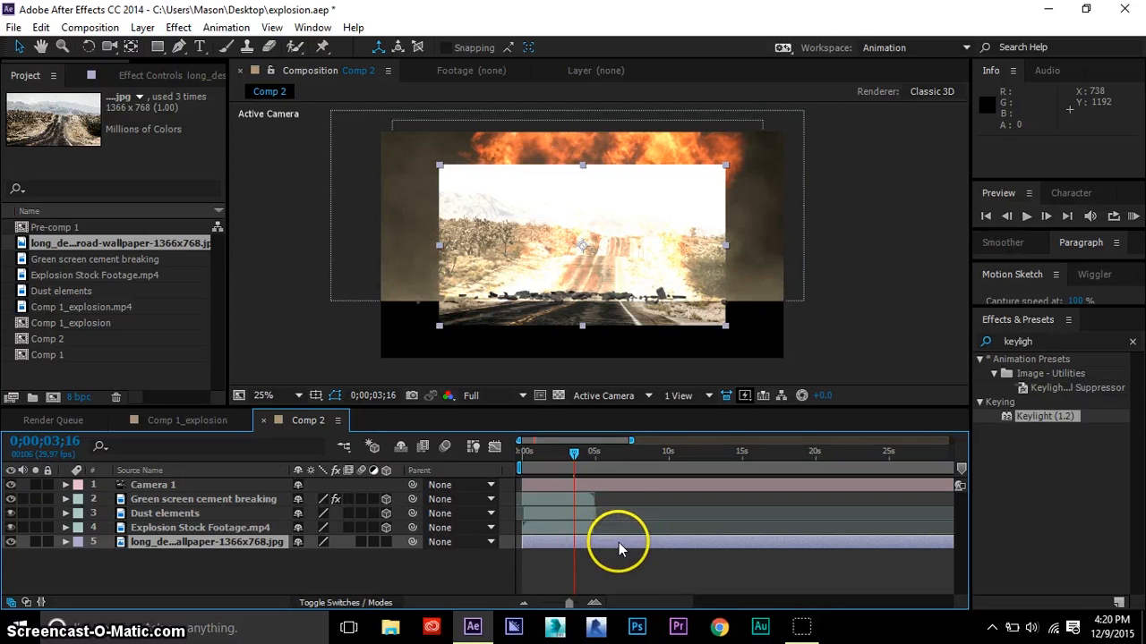
key(s)
drag(349, 562, 403, 562)
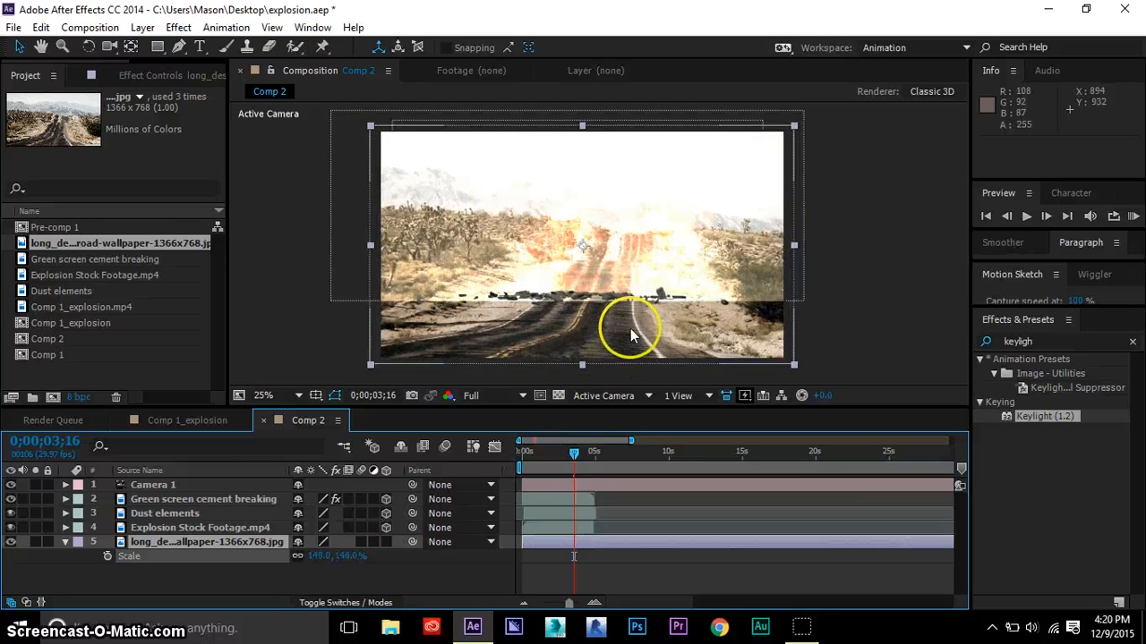
- Move the desert road wallpaper up to position 720, 516 and hide all the other layers
drag(630, 328, 630, 323)
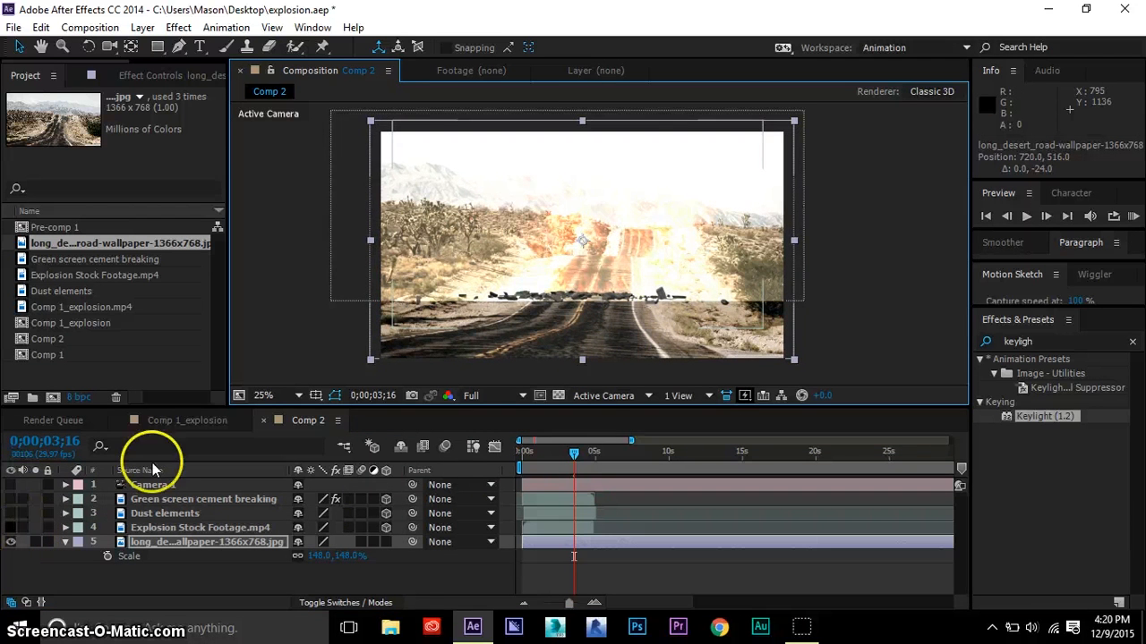
scroll(599, 269, up, 2)
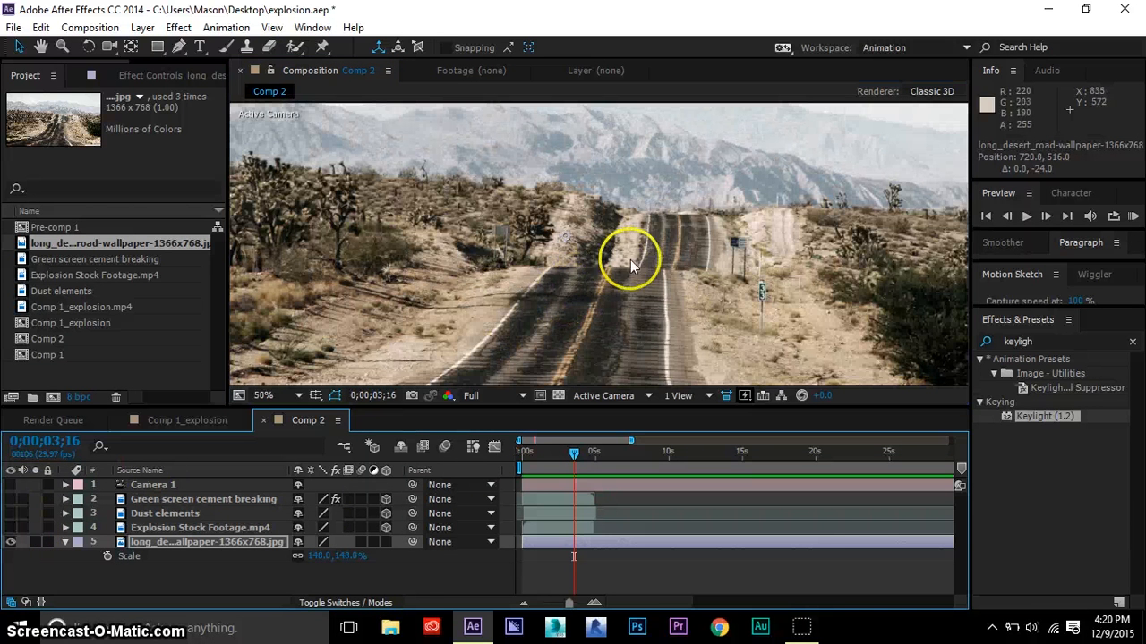
scroll(694, 270, down, 1)
scroll(694, 269, up, 1)
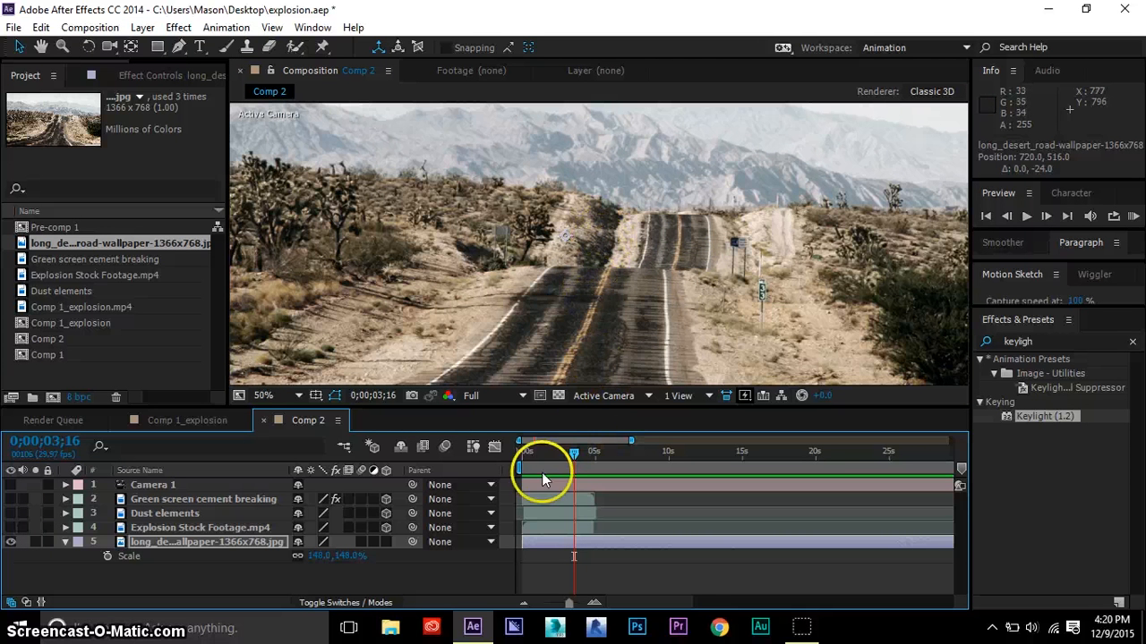
- Start a Pen tool mask on the wallpaper, tracing across the roadside ground and the crest of the near road
click(179, 47)
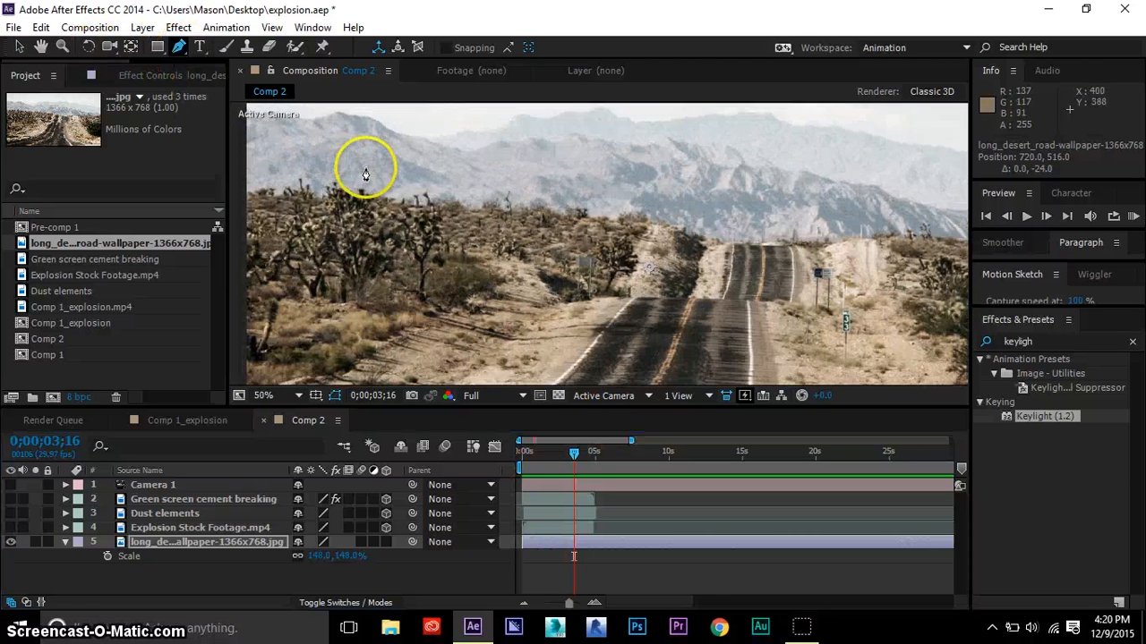
scroll(358, 159, left, 5)
click(307, 294)
click(413, 300)
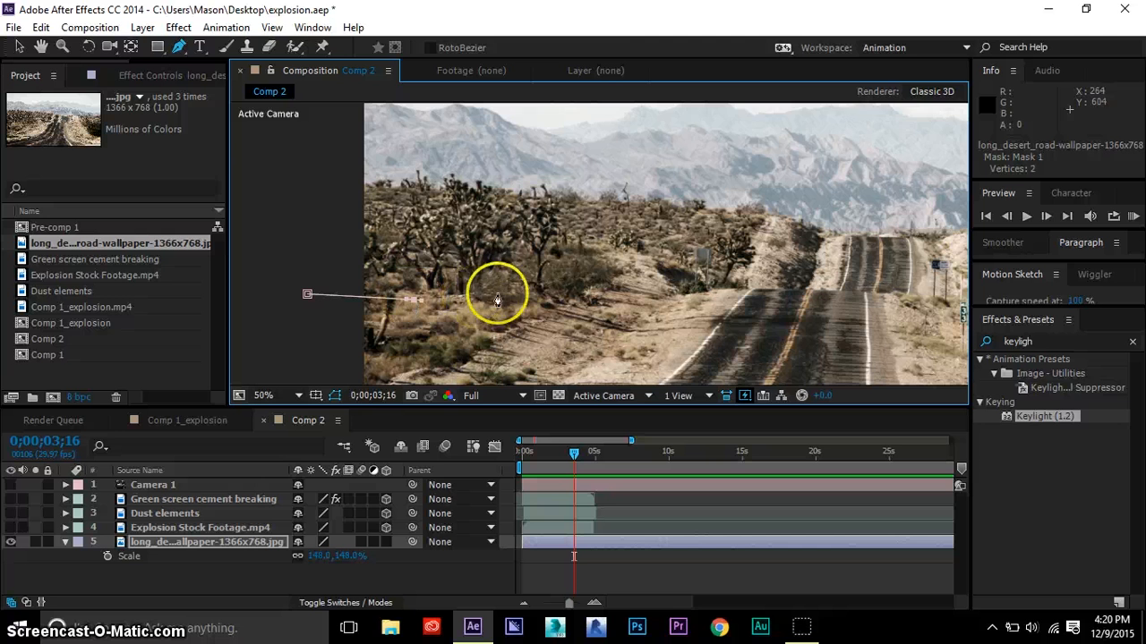
click(504, 293)
click(581, 290)
click(652, 289)
click(687, 289)
scroll(736, 302, up, 2)
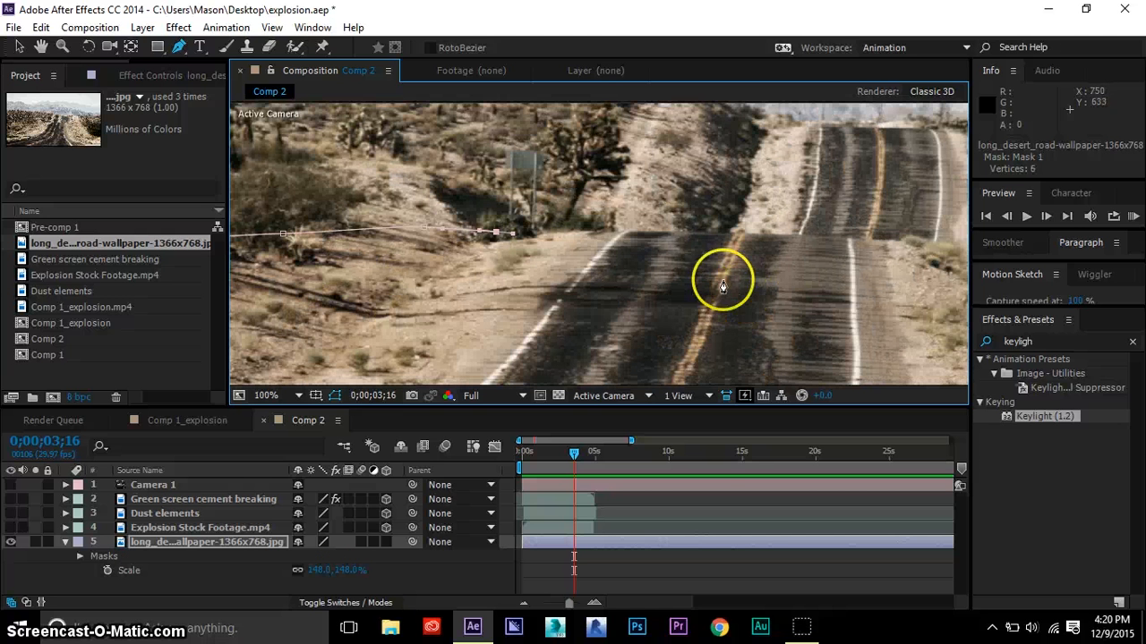
click(615, 233)
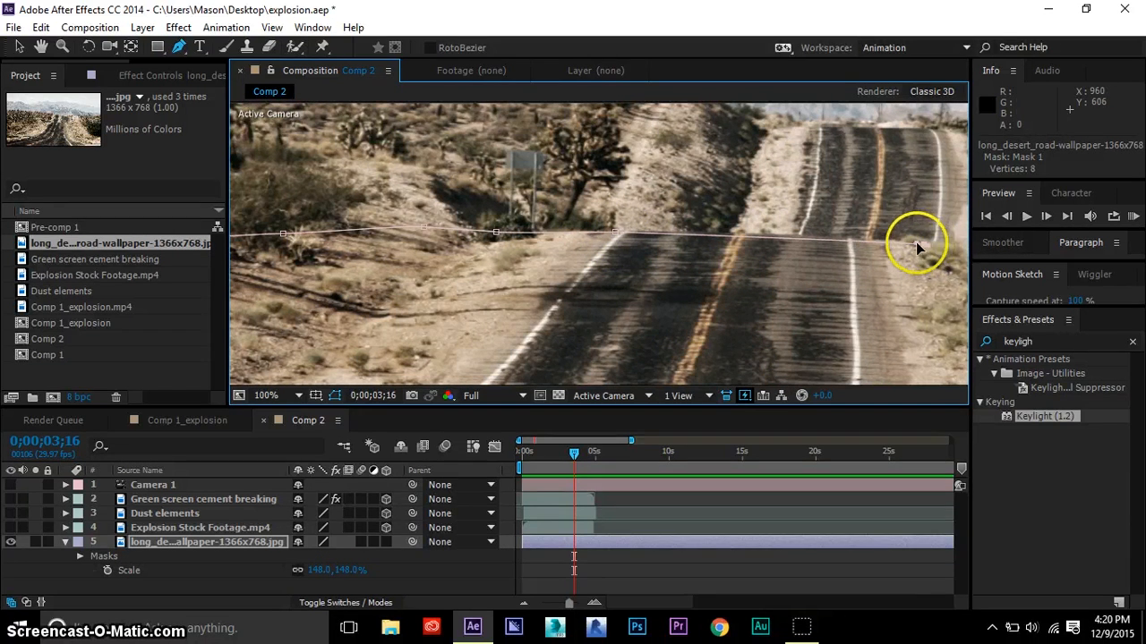
drag(916, 242, 594, 250)
click(869, 212)
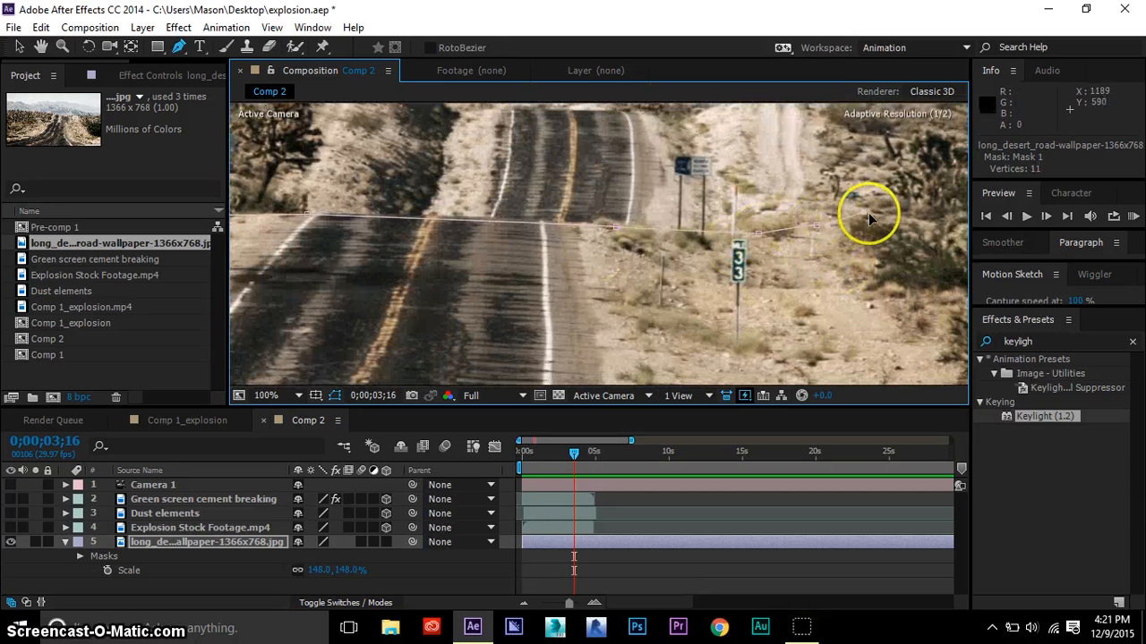
- Carry the mask path around outside the frame below the road and close it, keeping only the foreground
scroll(863, 269, down, 4)
click(741, 249)
click(751, 347)
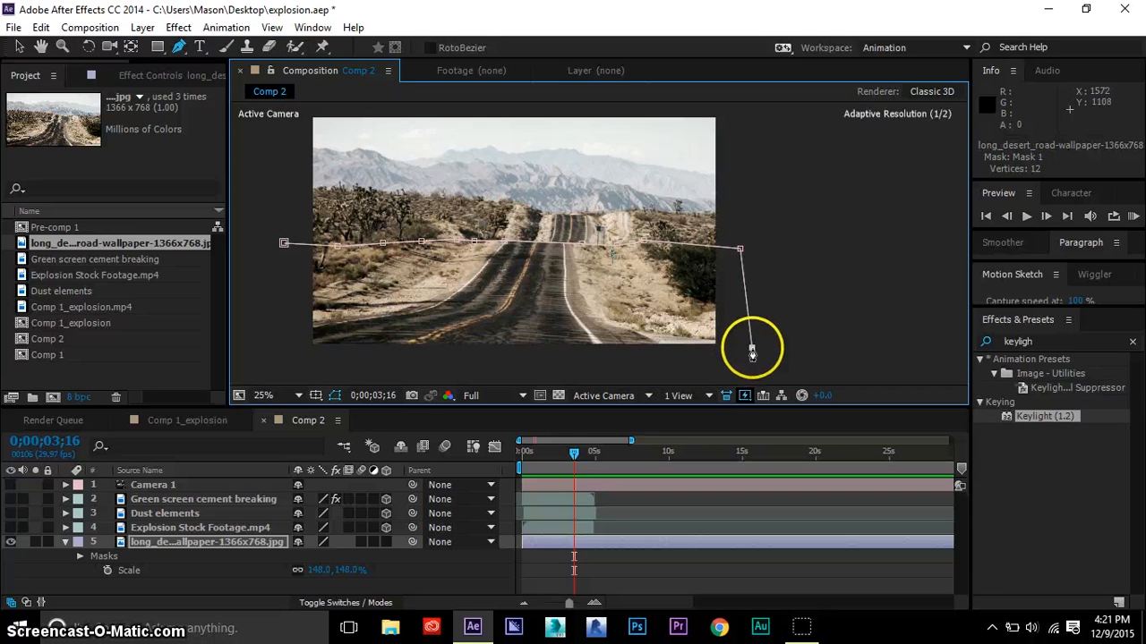
click(624, 365)
click(301, 344)
drag(297, 348, 300, 353)
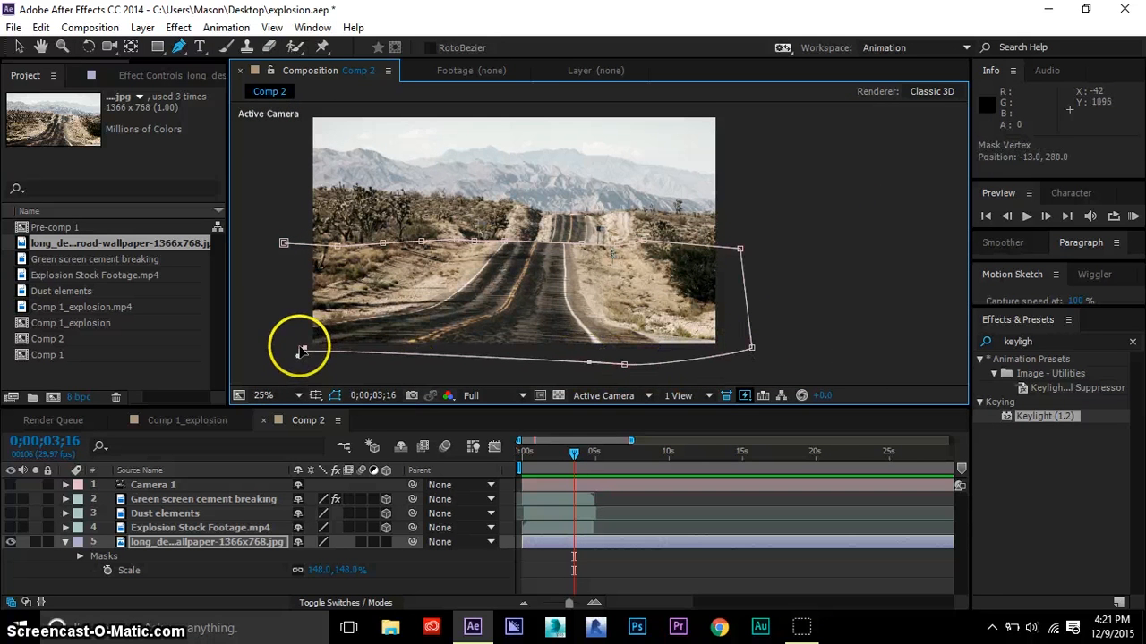
click(283, 244)
scroll(549, 268, up, 2)
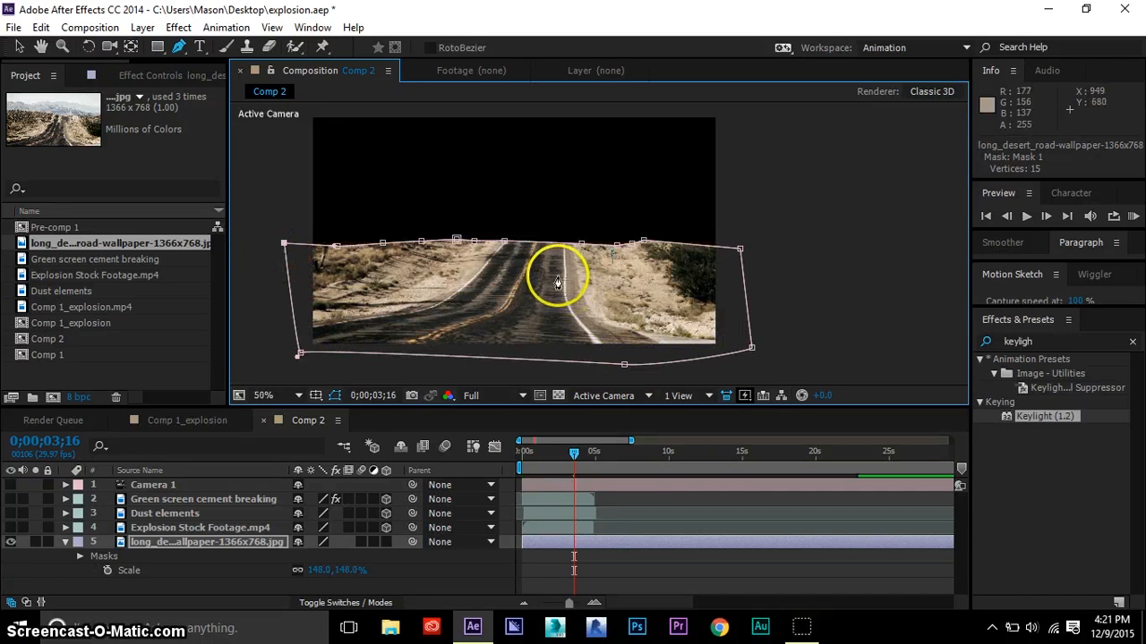
scroll(660, 283, down, 2)
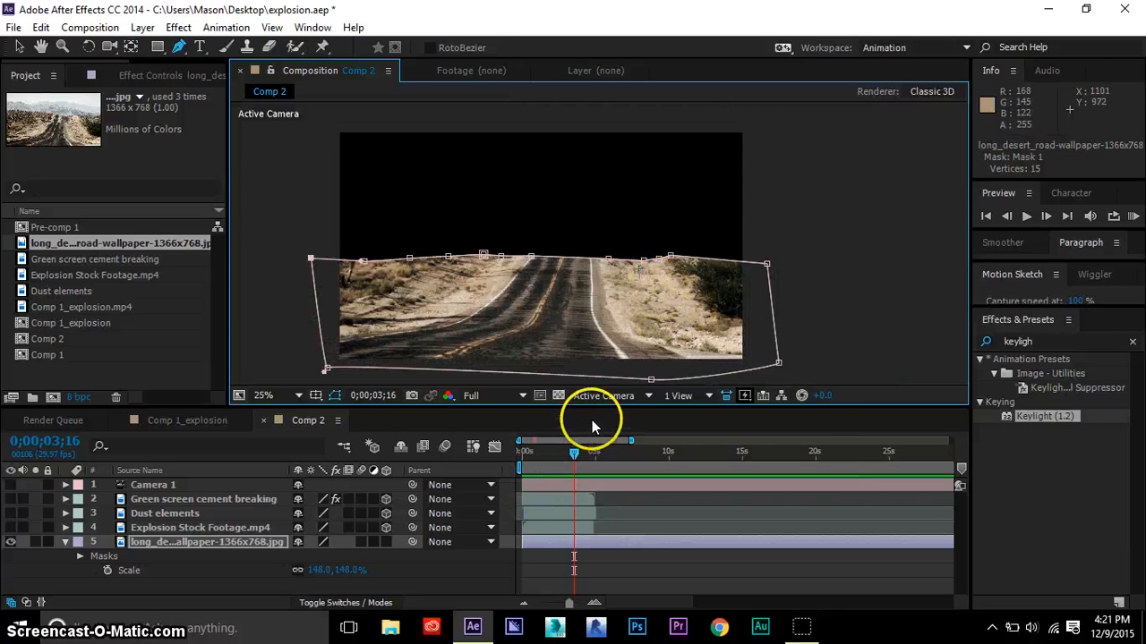
- Duplicate the masked desert road wallpaper layer
click(254, 543)
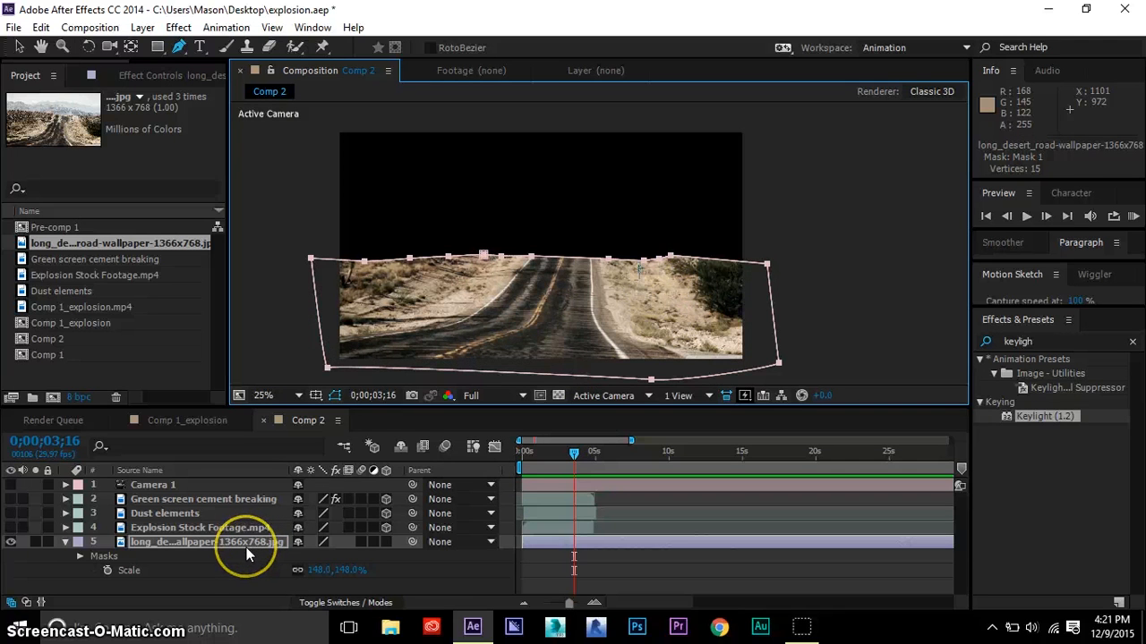
click(242, 542)
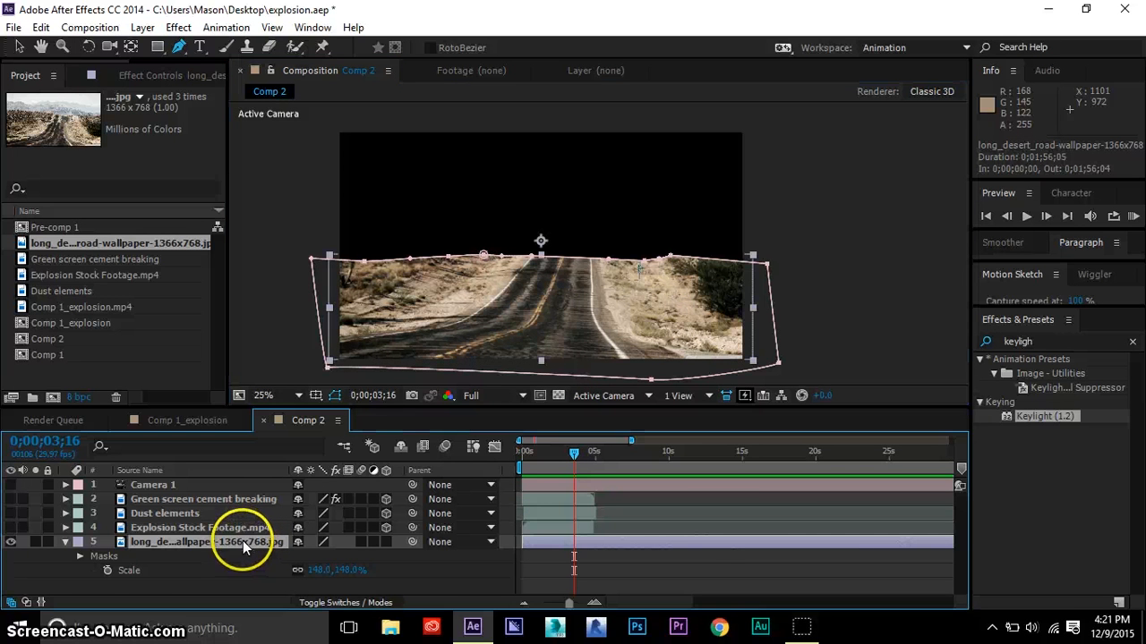
key(ctrl+d)
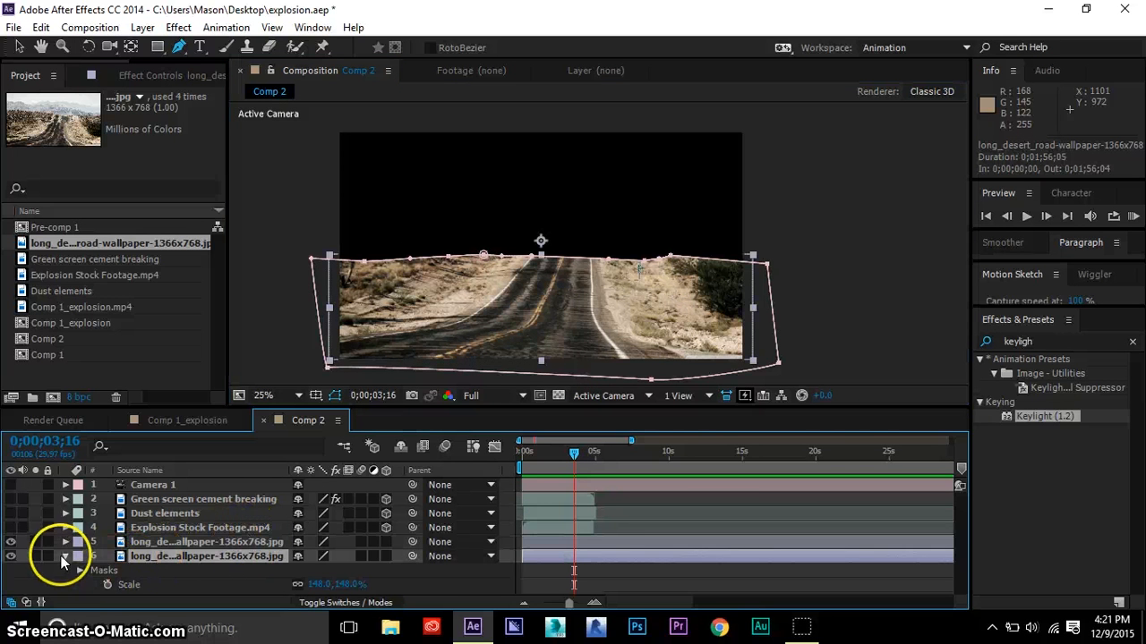
- Copy the mask from the upper road wallpaper layer and paste it onto the lower wallpaper layer
click(66, 543)
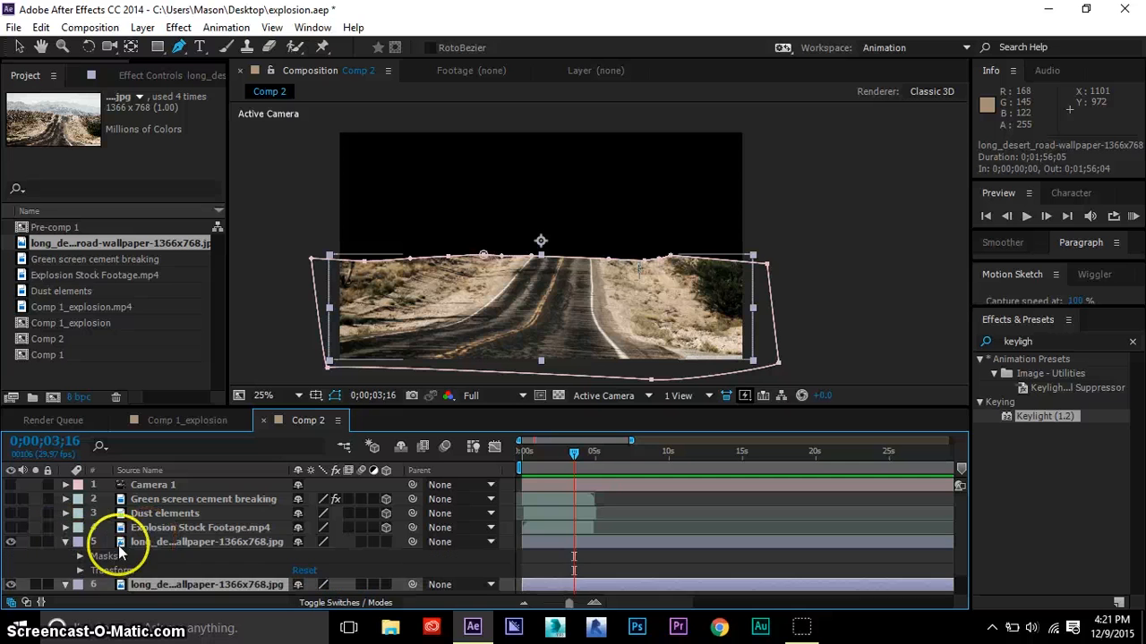
click(105, 557)
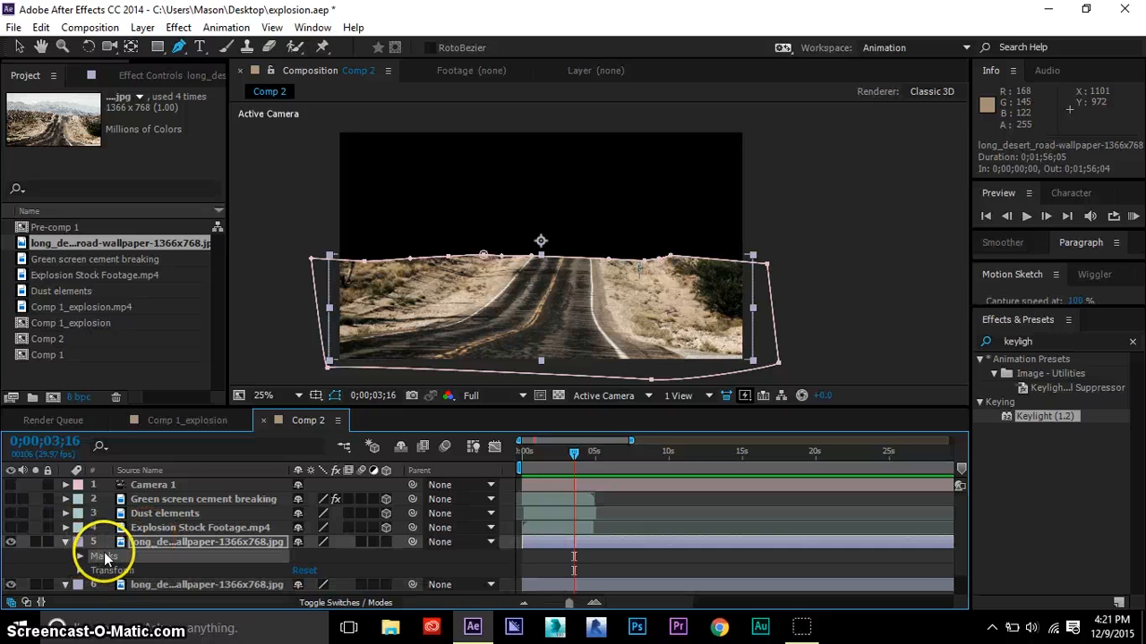
click(146, 586)
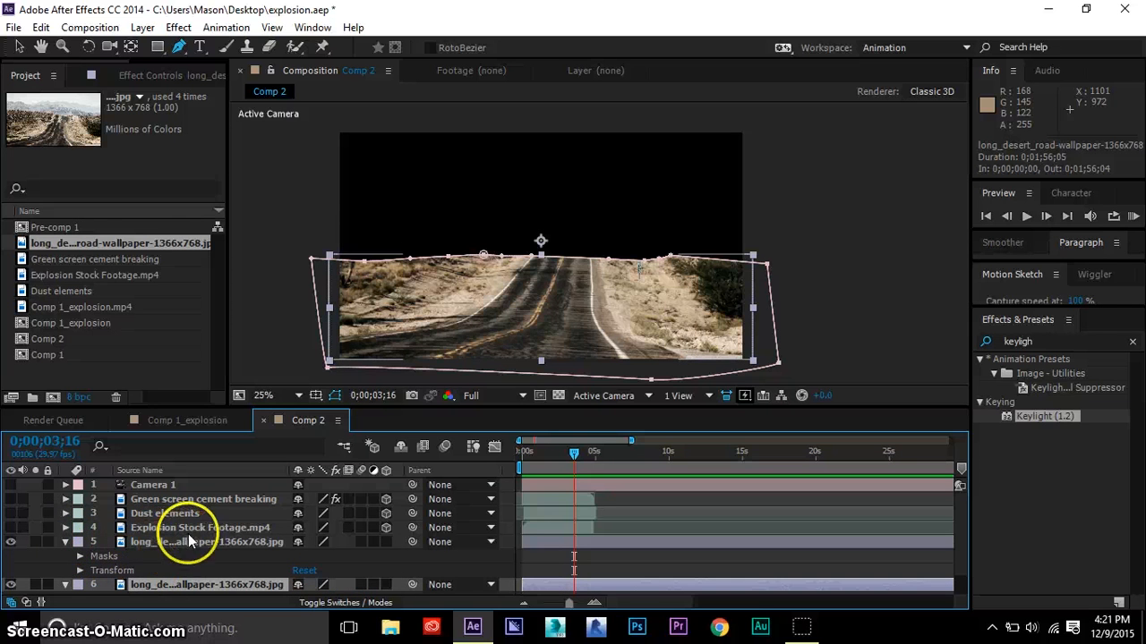
key(ctrl+v)
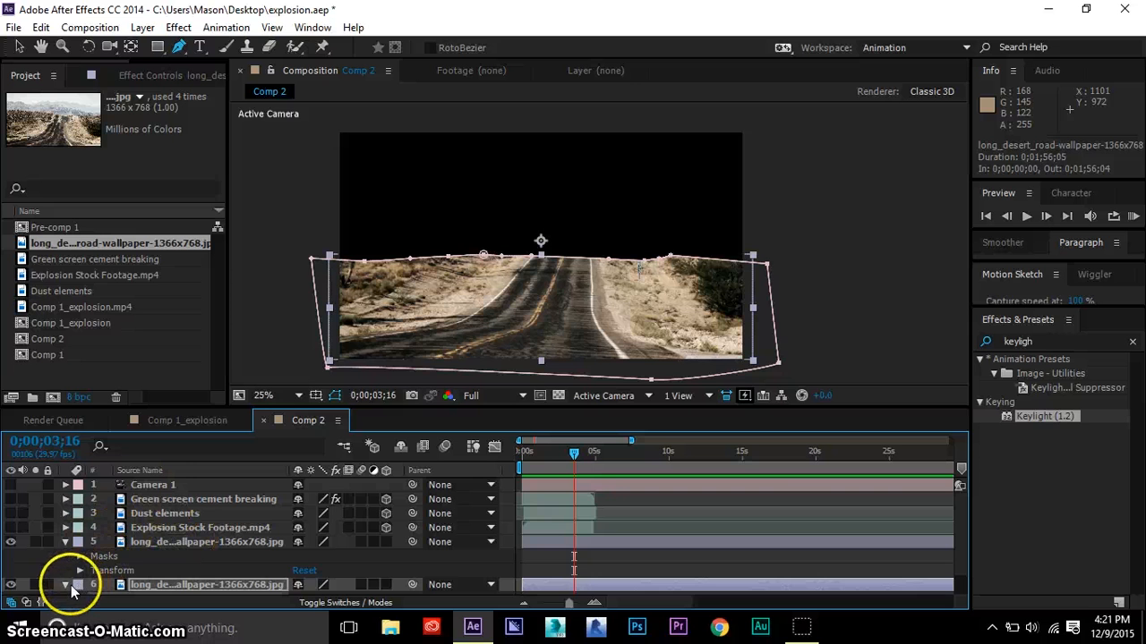
- Set Mask 1 of the lower road wallpaper to Subtract and delete its duplicate Mask 2
click(67, 585)
click(66, 584)
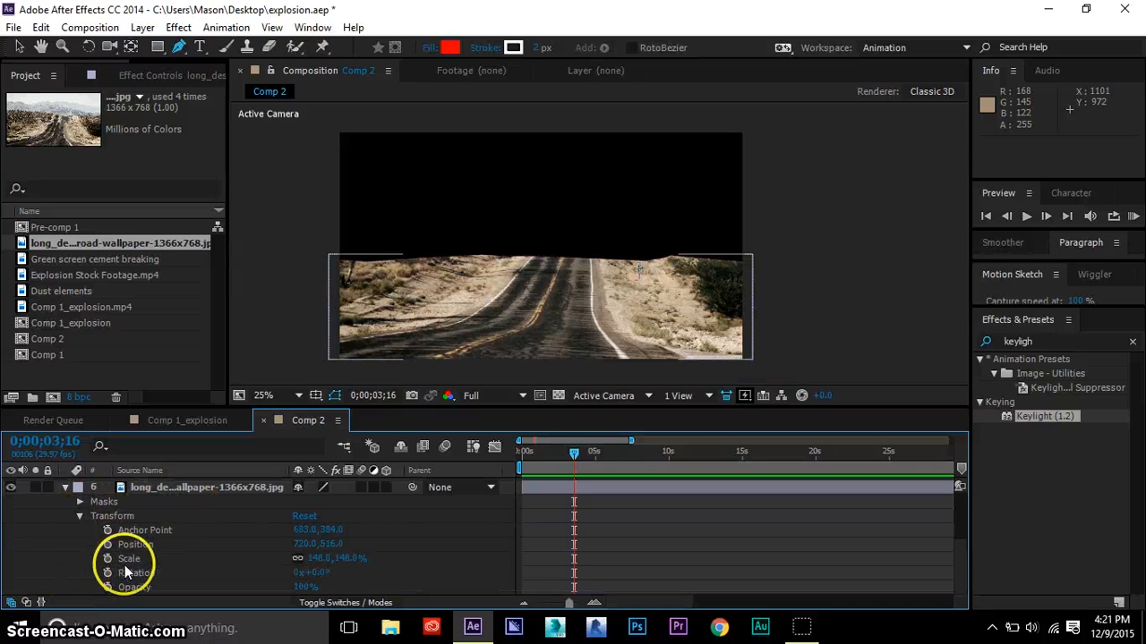
click(308, 516)
click(336, 424)
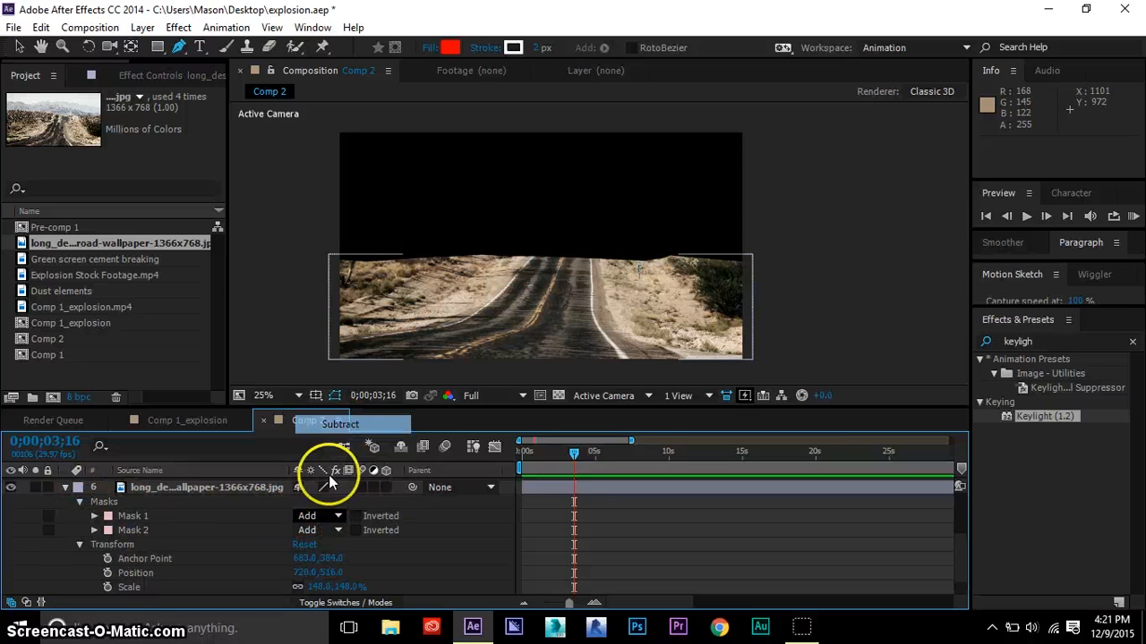
click(247, 531)
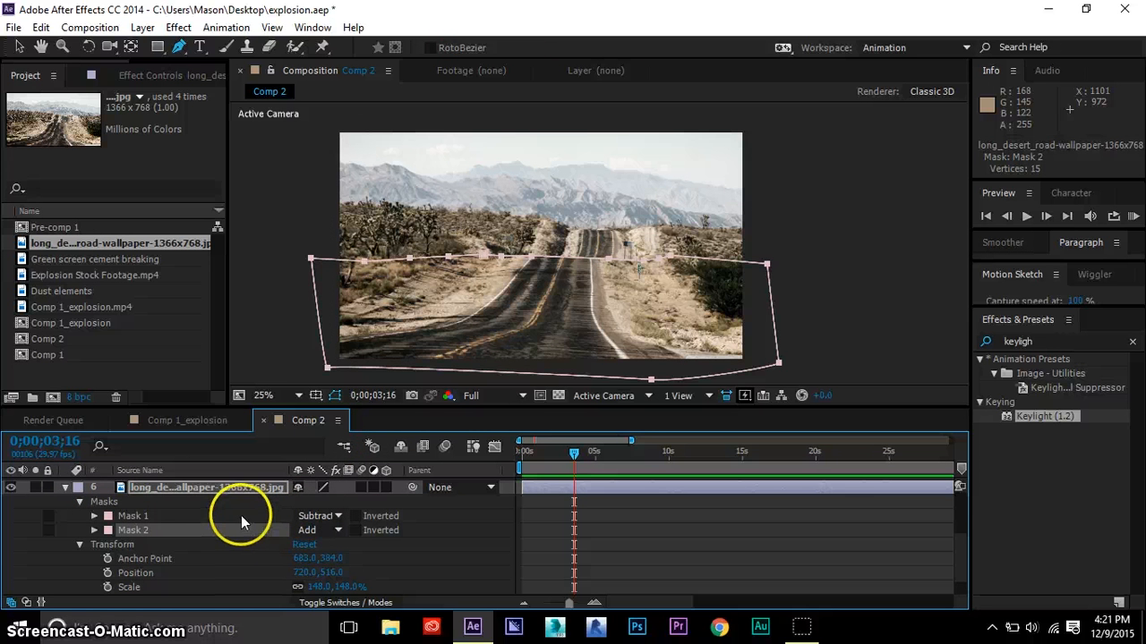
key(Delete)
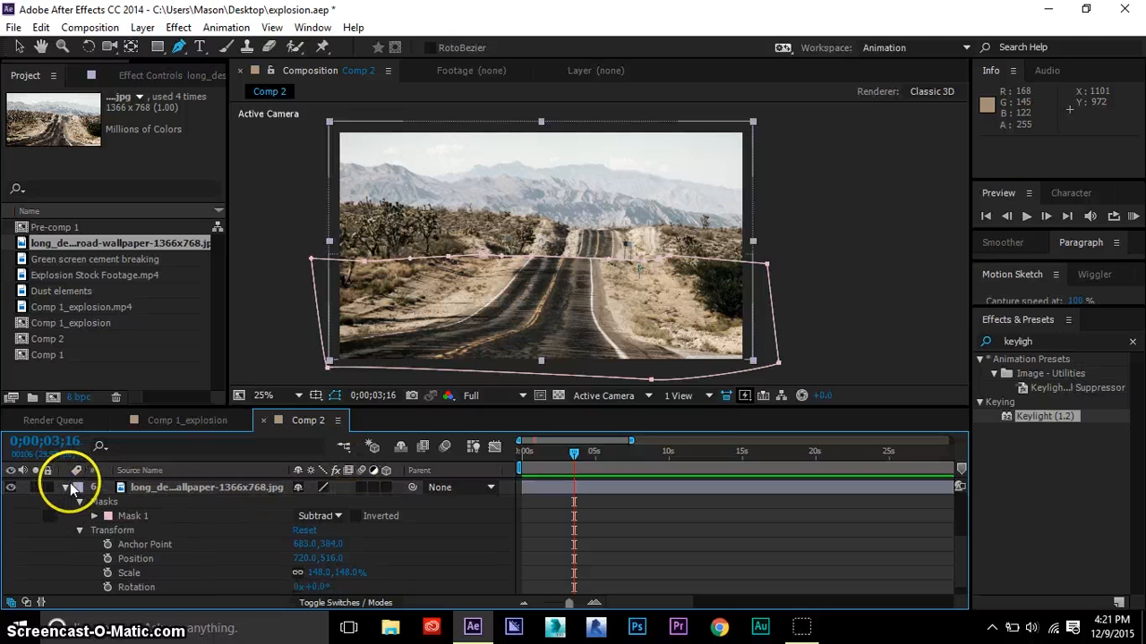
- Collapse the properties of both road wallpaper layers and make the two layers 3D
click(71, 491)
click(71, 497)
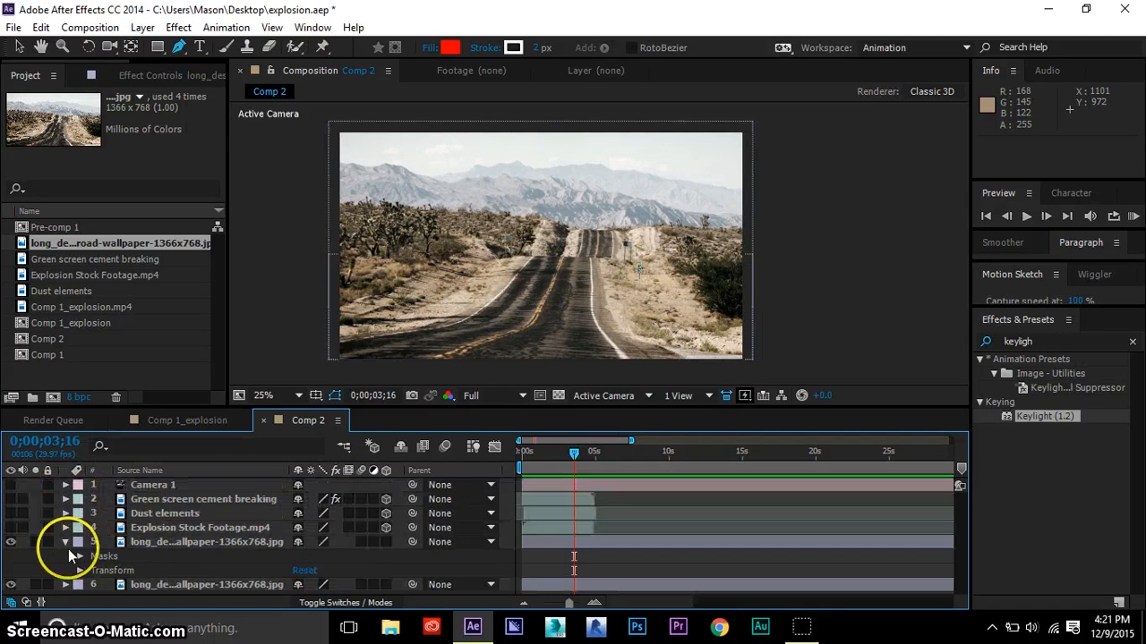
click(64, 542)
click(386, 557)
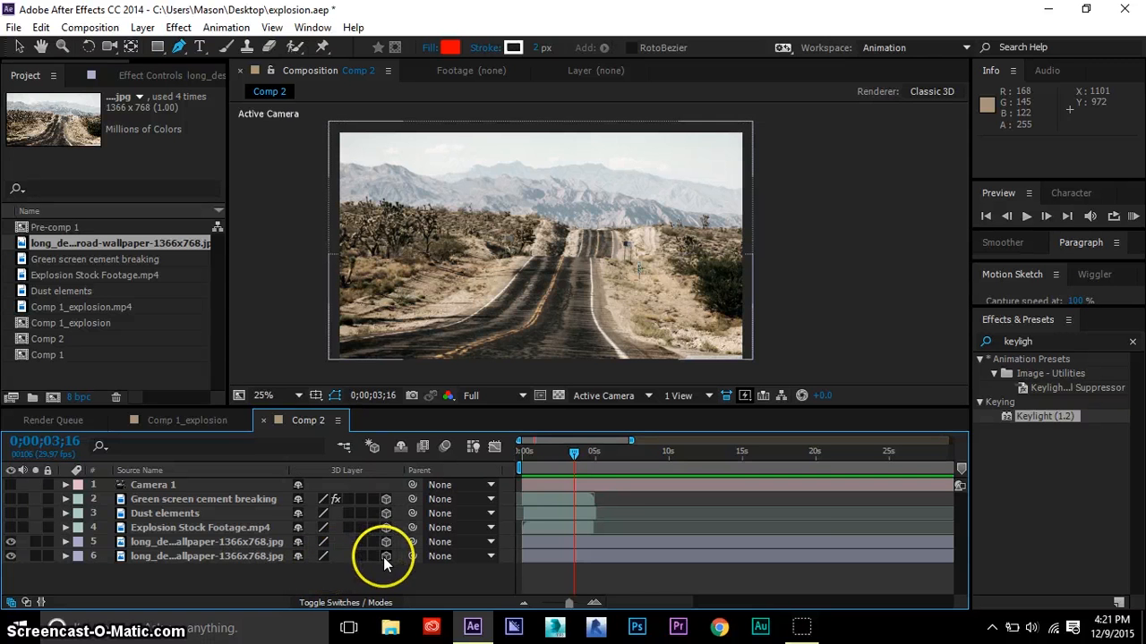
click(386, 543)
- Show the comp in two horizontal views and move the foreground road layer forward in depth, toward the camera
click(678, 395)
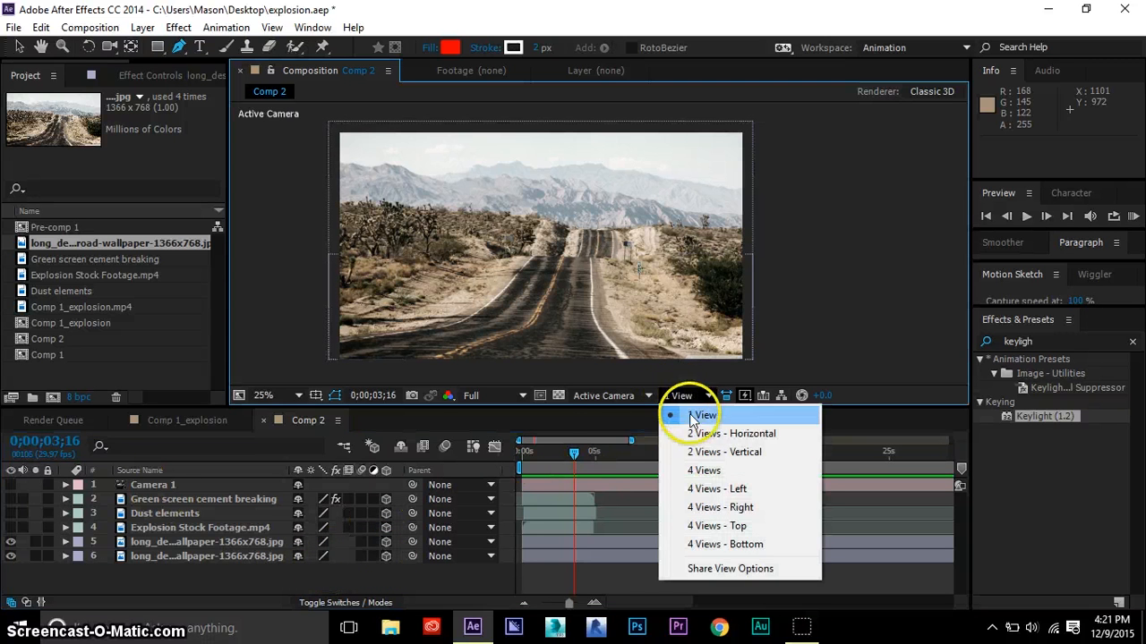
click(687, 434)
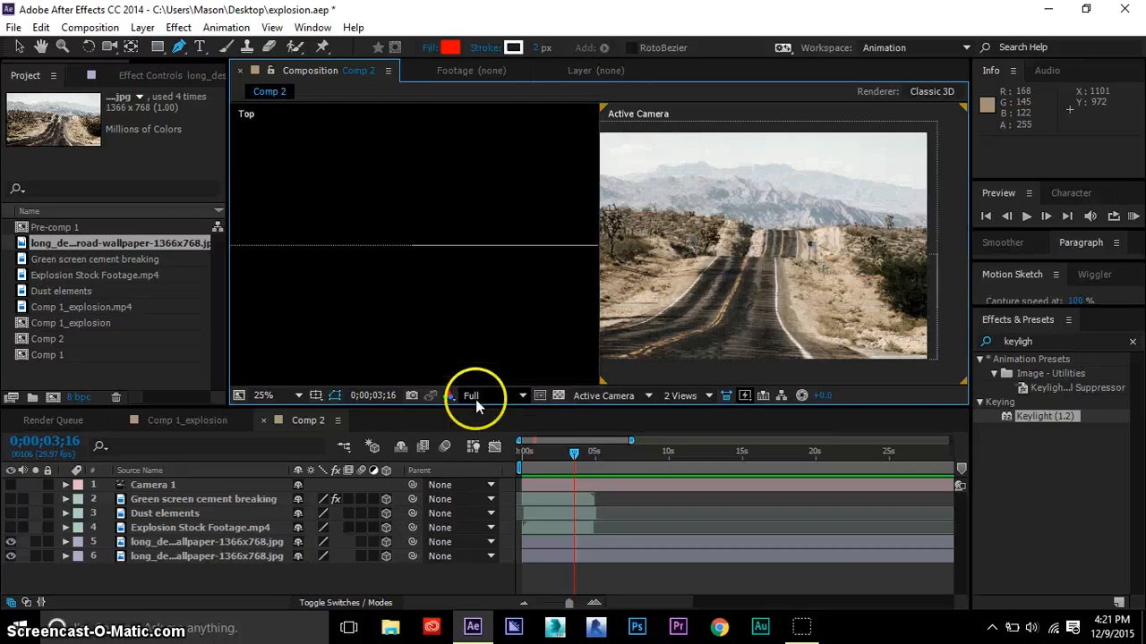
click(258, 542)
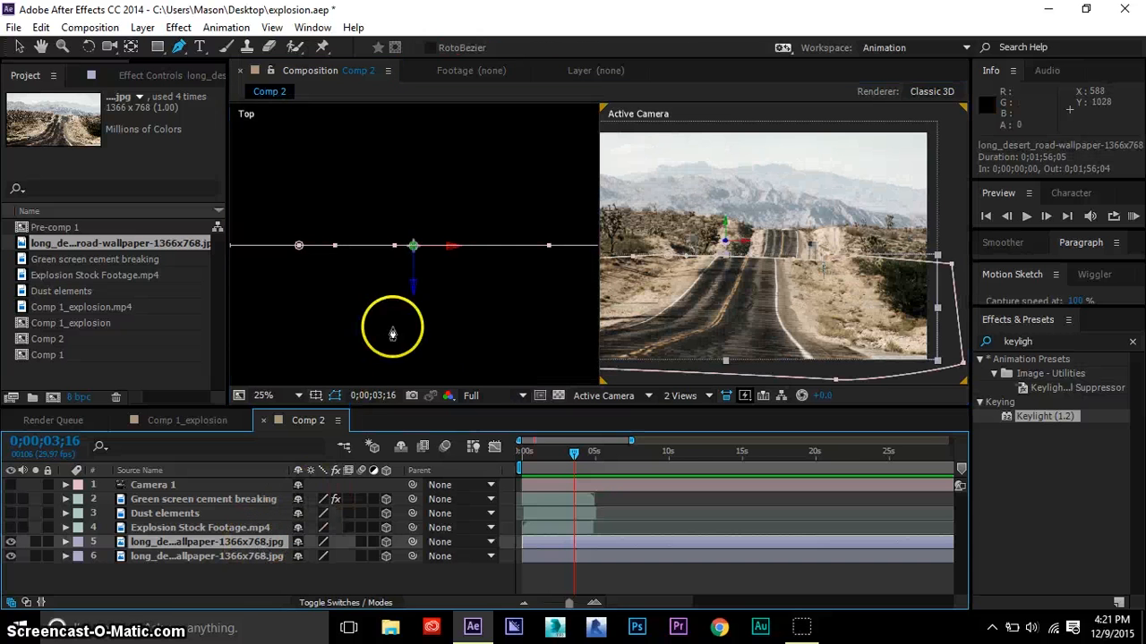
click(21, 47)
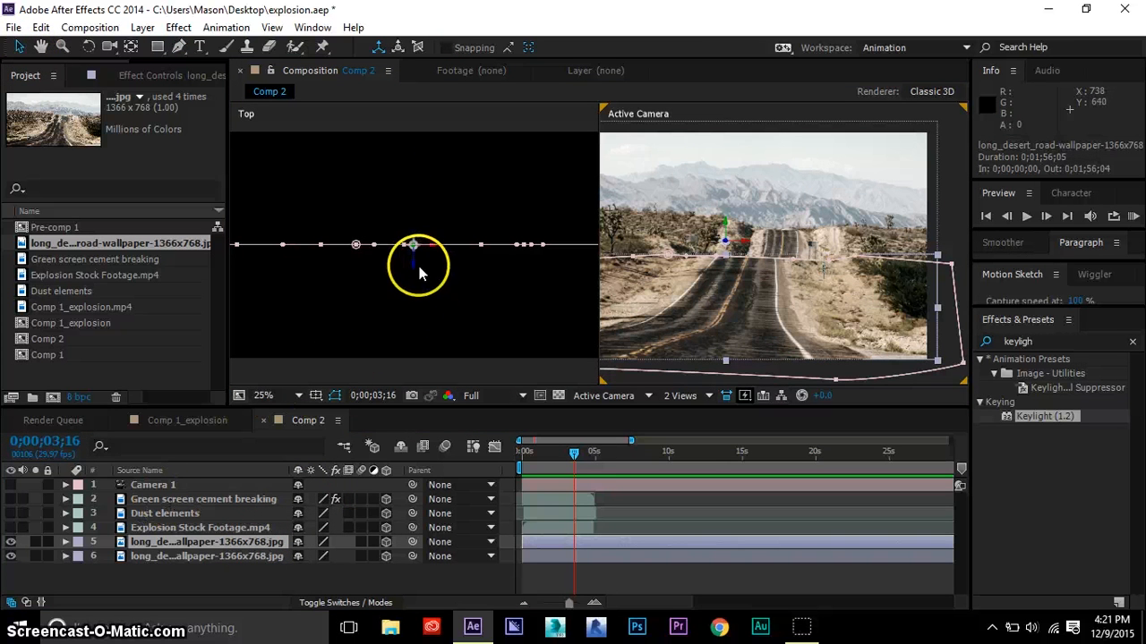
mouse_move(415, 269)
mouse_down()
mouse_move(418, 329)
mouse_move(430, 269)
mouse_move(417, 264)
mouse_up()
- Move the background road layer to position 720, 576, 216 and turn the visibility of all other layers back on
click(258, 556)
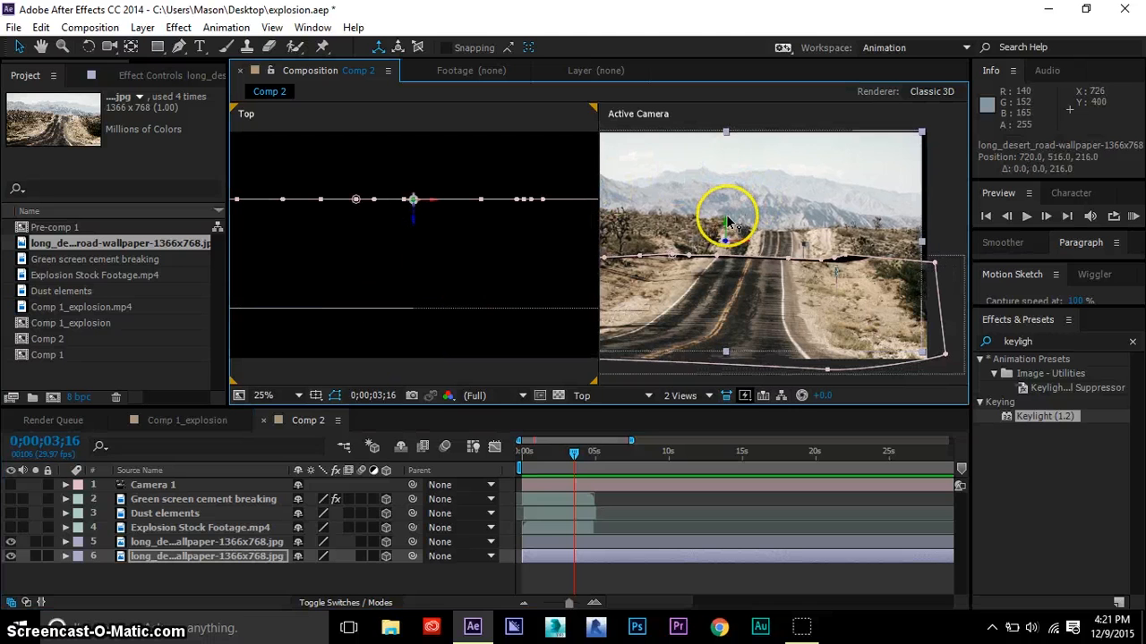
drag(727, 224, 808, 279)
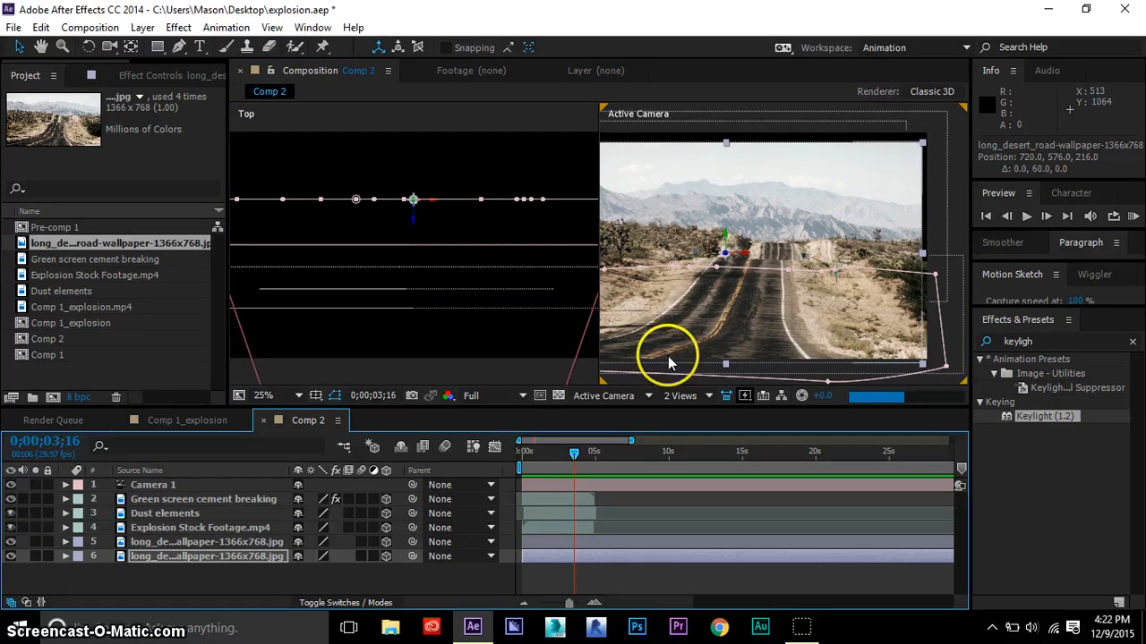
scroll(747, 232, up, 2)
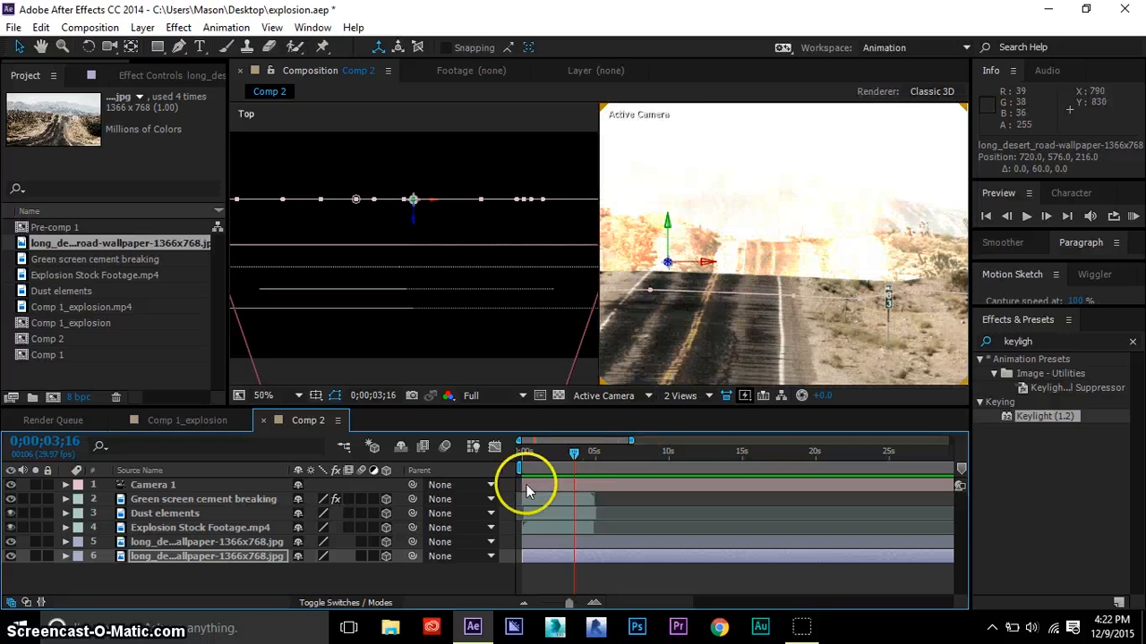
- At 0;00;00;27, move the Explosion Stock Footage layer to position 747, 444, 0 and scale it to 102%
click(536, 460)
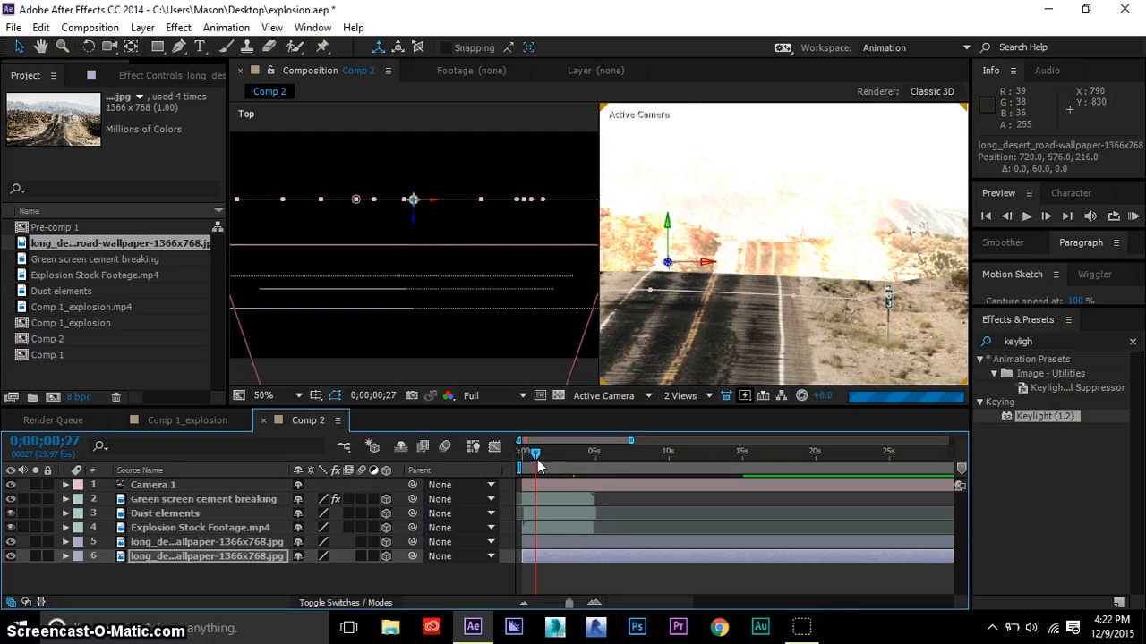
click(711, 312)
scroll(716, 288, down, 1)
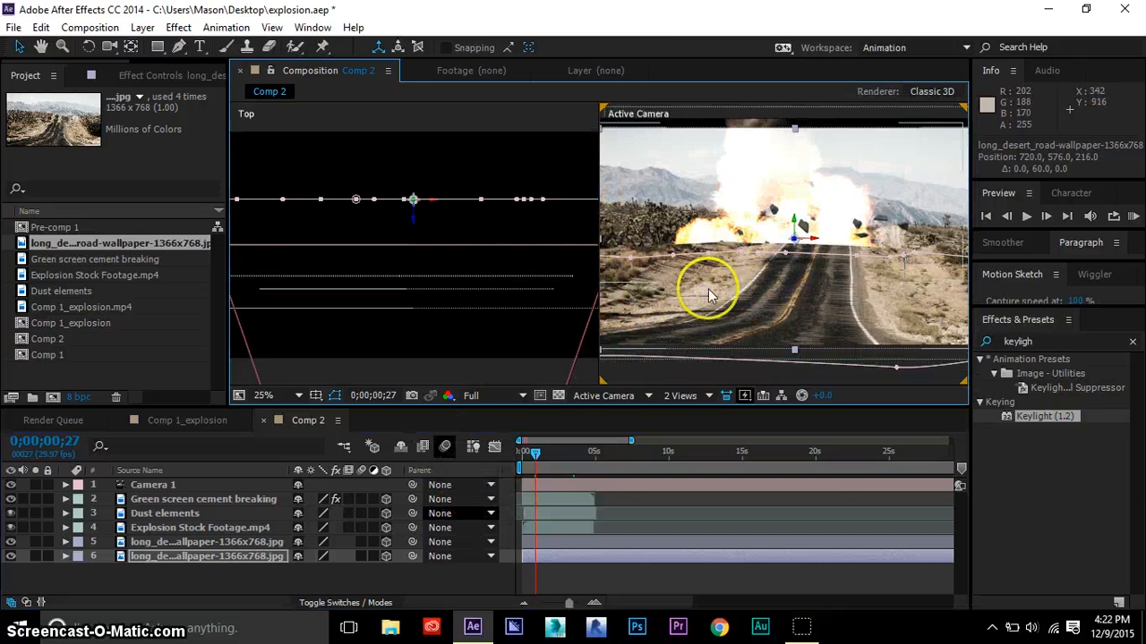
scroll(748, 255, down, 1)
scroll(766, 252, up, 1)
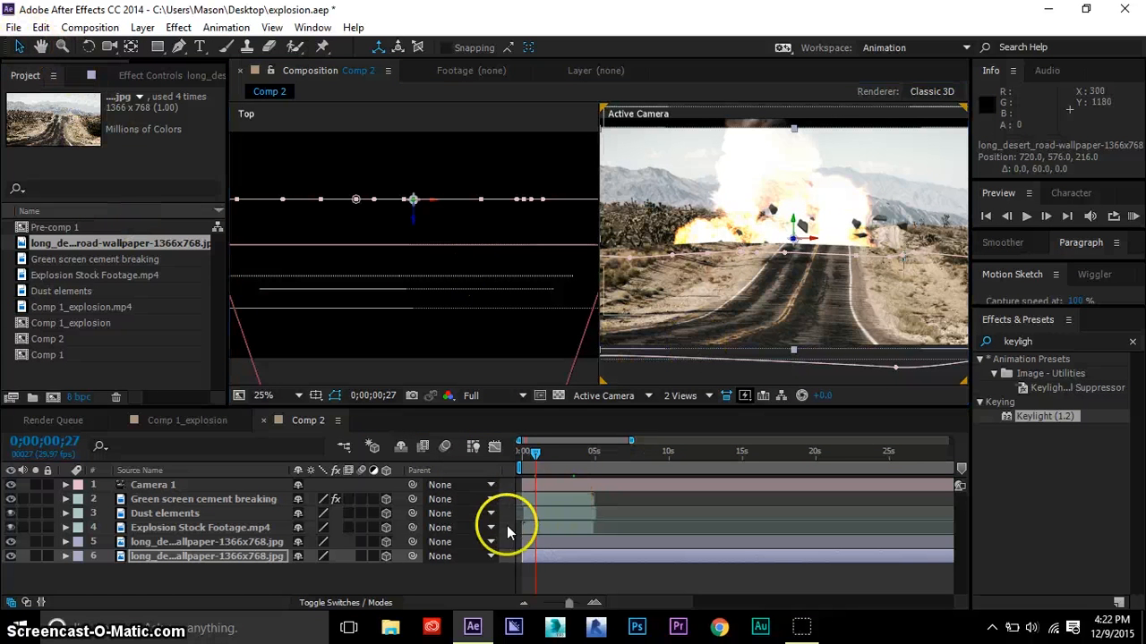
click(532, 486)
click(542, 514)
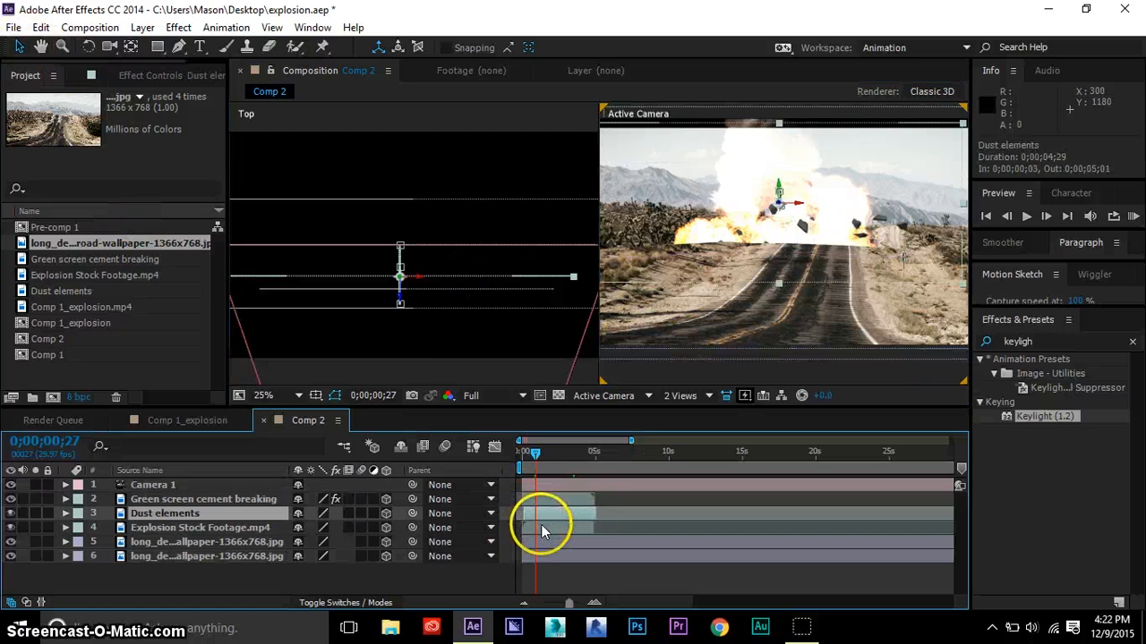
click(540, 532)
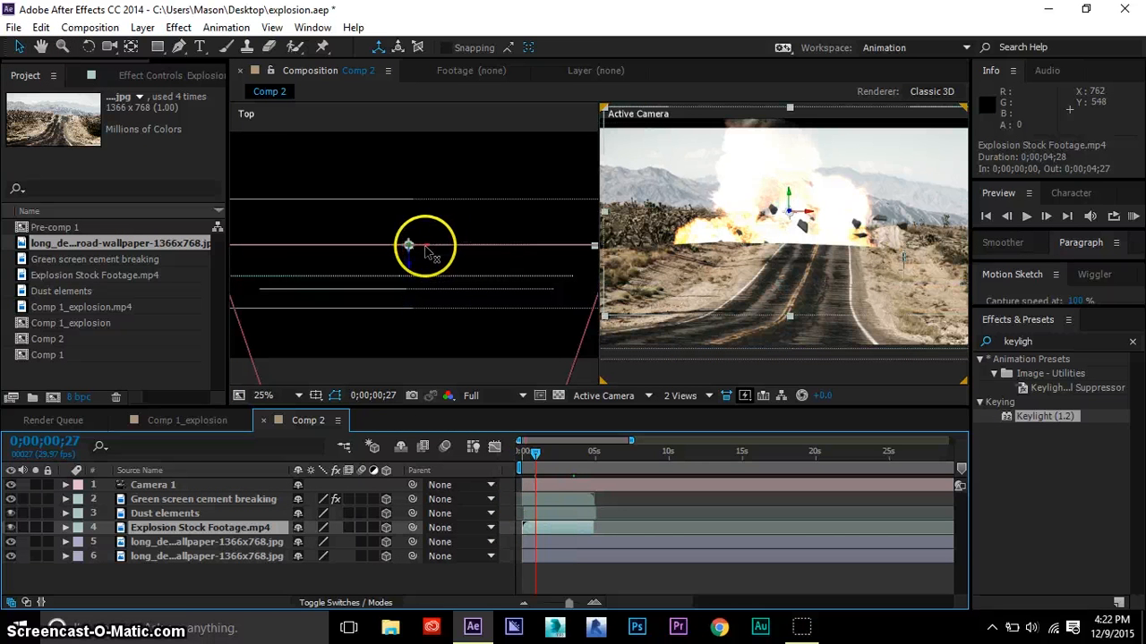
drag(804, 218, 817, 218)
key(s)
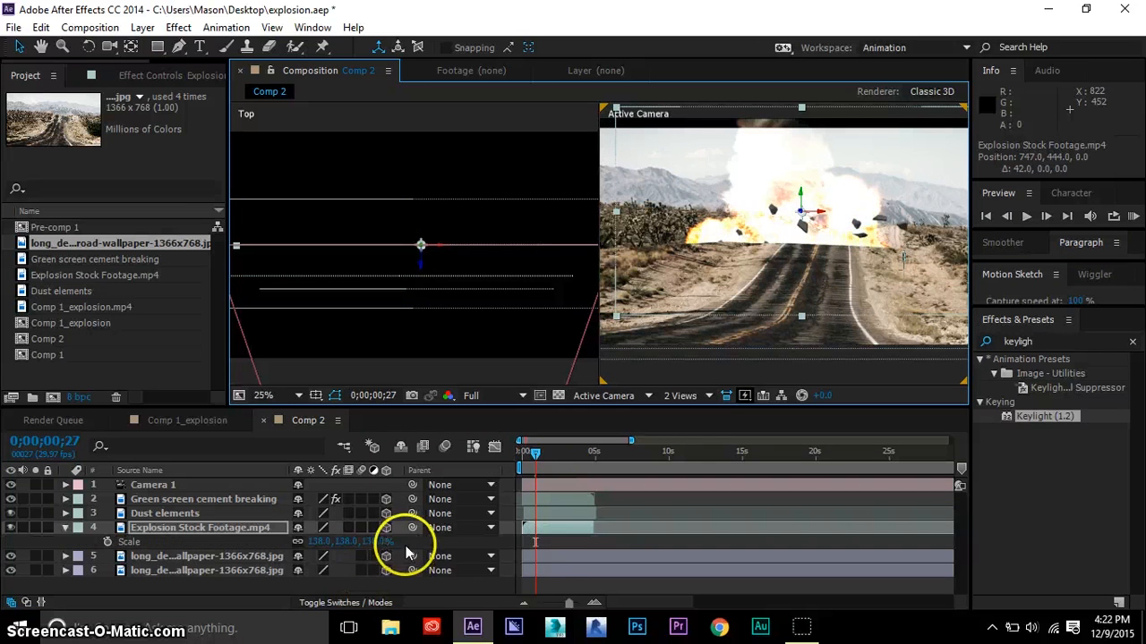
drag(386, 546, 215, 520)
- Scale the Green screen cement breaking layer to 74% and move it up to position 701.5, 495.3, -212
click(206, 500)
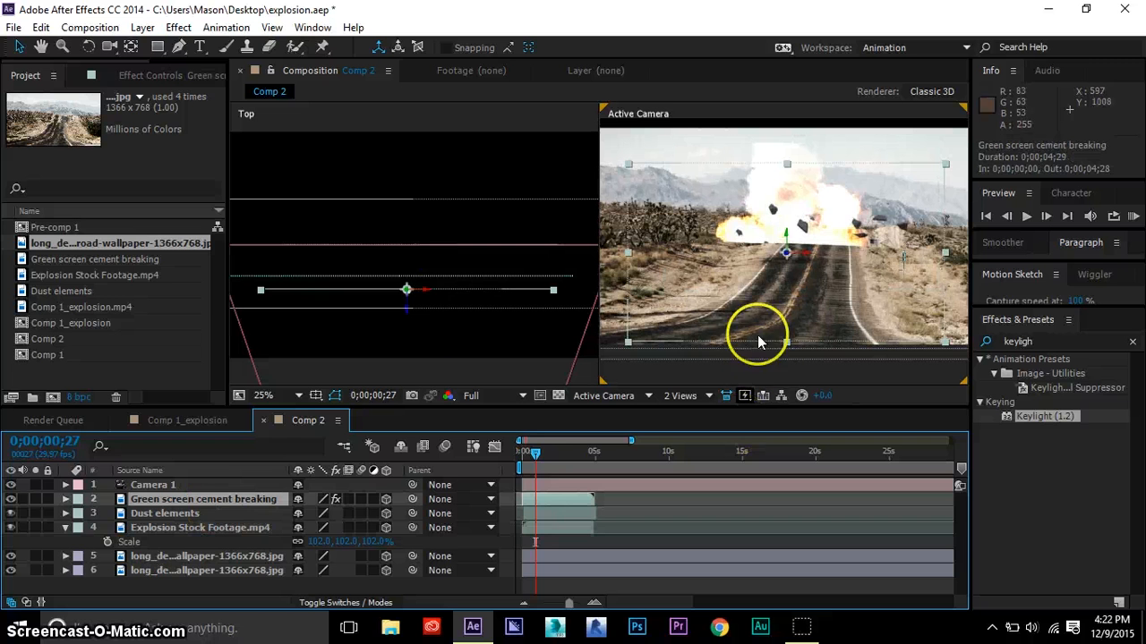
key(s)
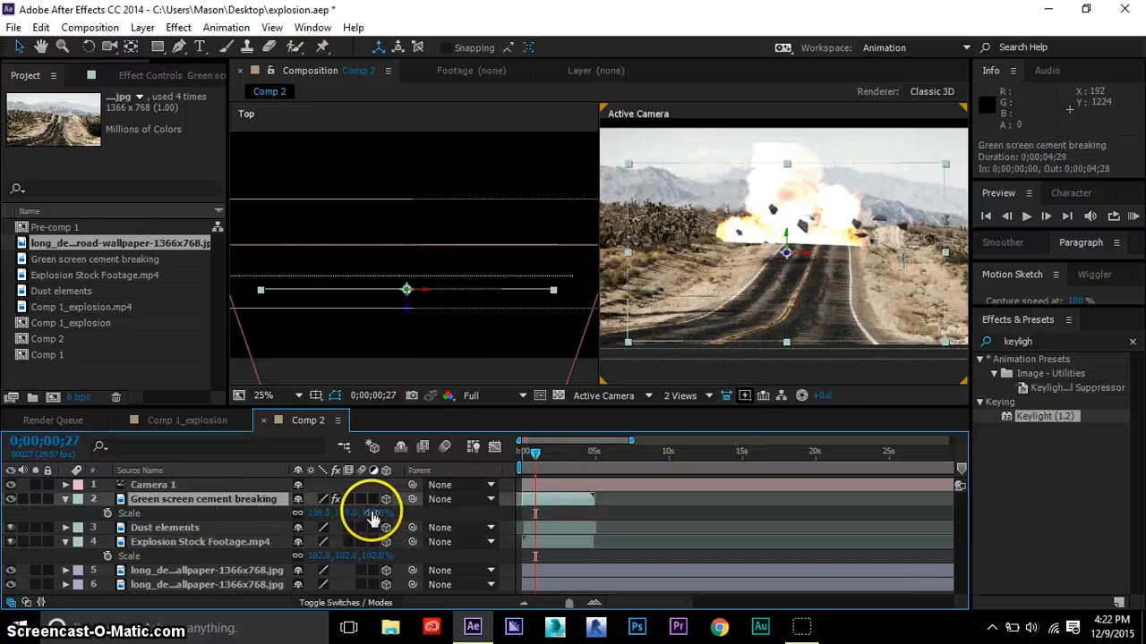
drag(371, 519, 362, 518)
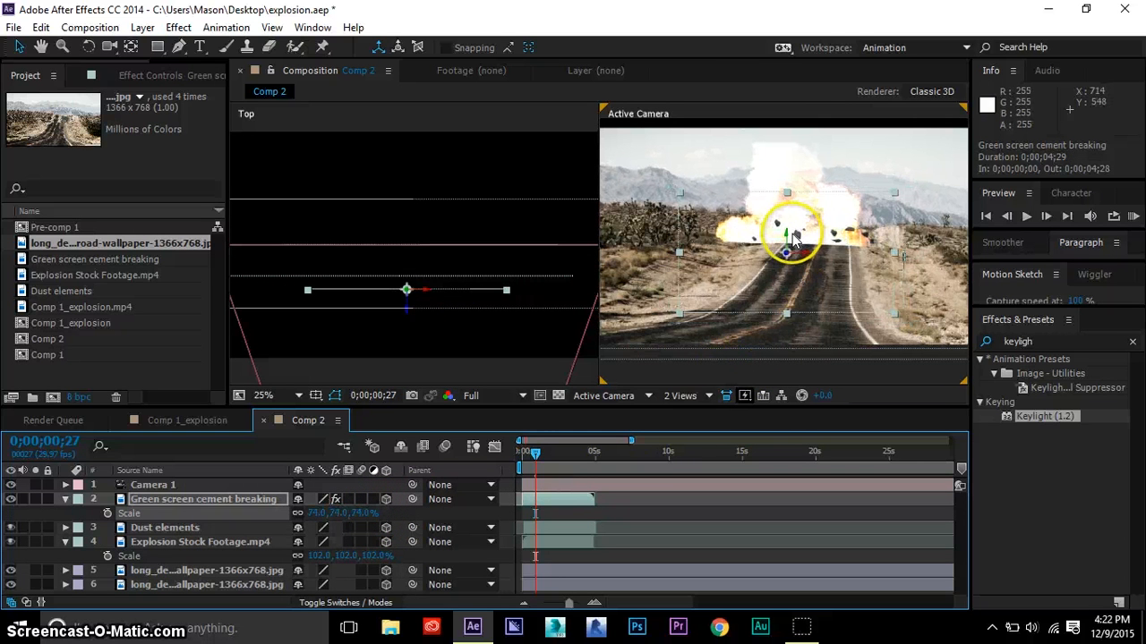
mouse_move(791, 242)
mouse_down()
mouse_move(818, 283)
mouse_move(794, 257)
mouse_up()
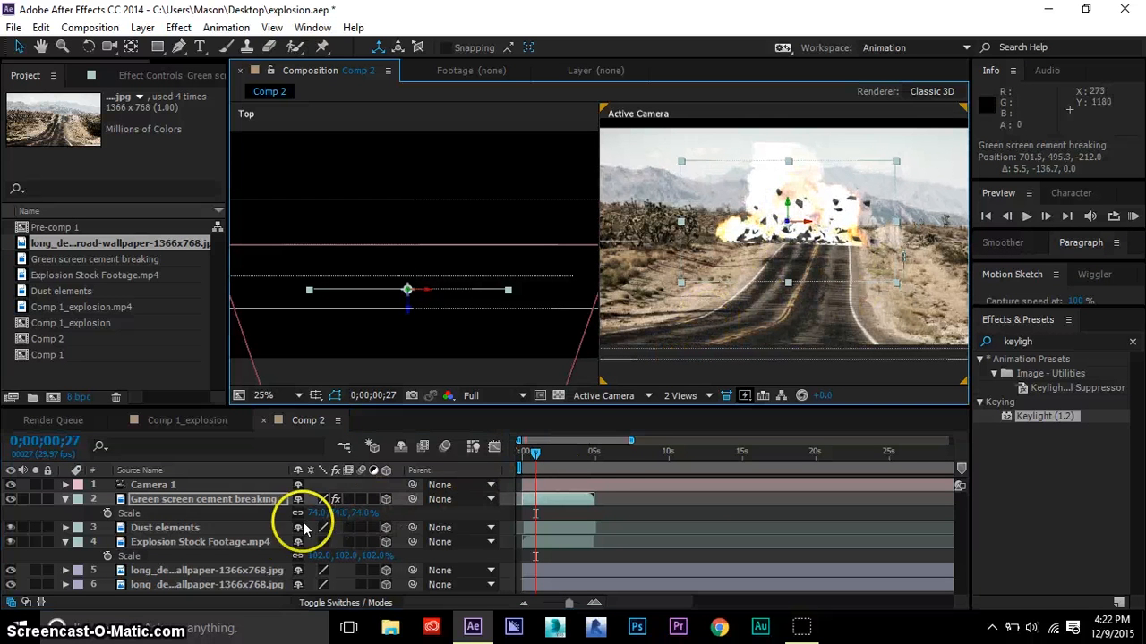
- Return to a single active camera view and check the composite at 0;00;02;05 and 0;00;01;13
drag(531, 454, 555, 453)
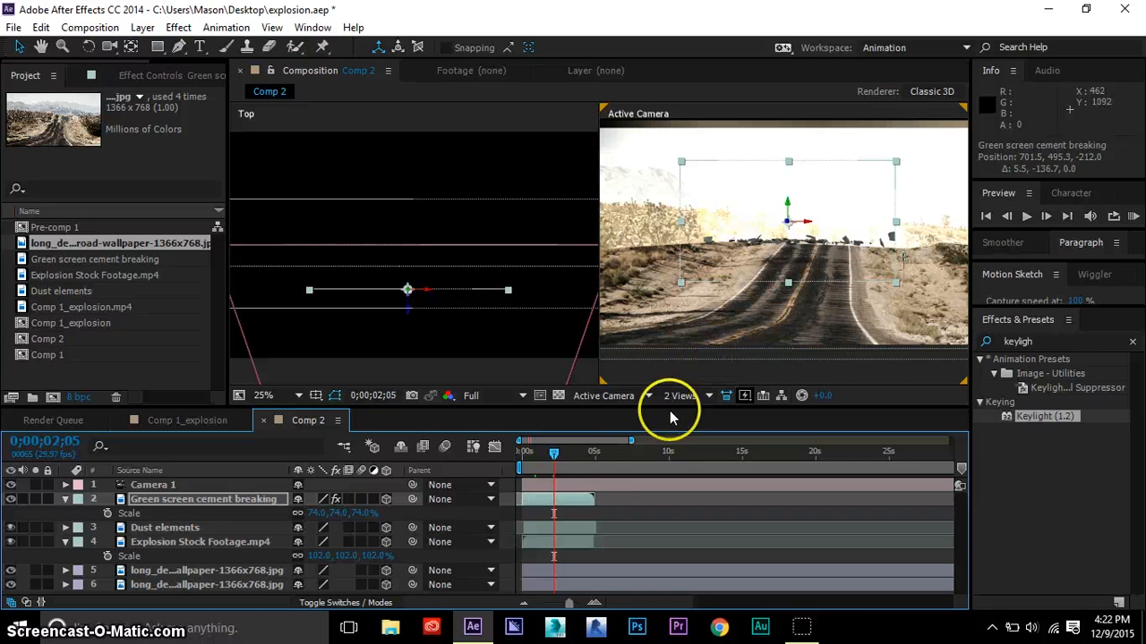
scroll(799, 260, down, 2)
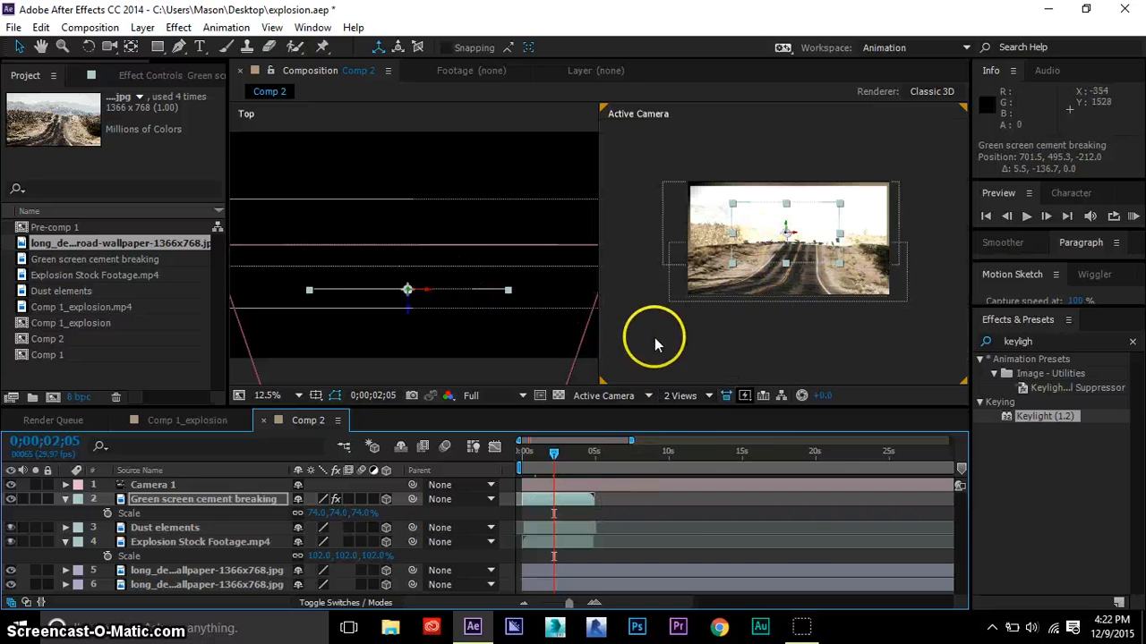
click(686, 398)
click(706, 413)
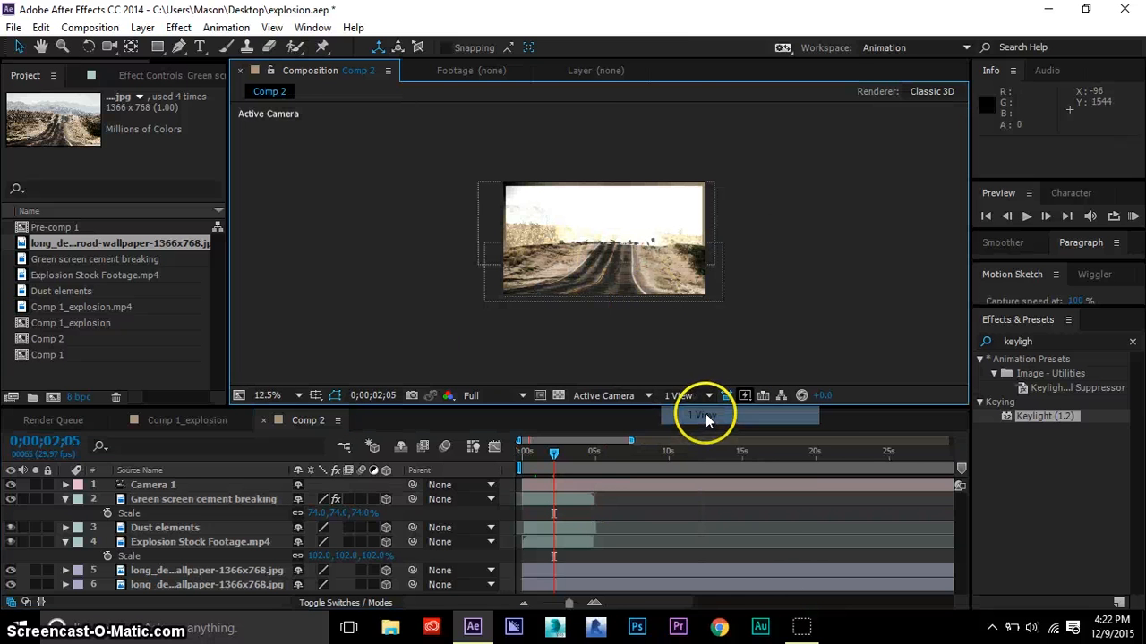
scroll(602, 285, up, 1)
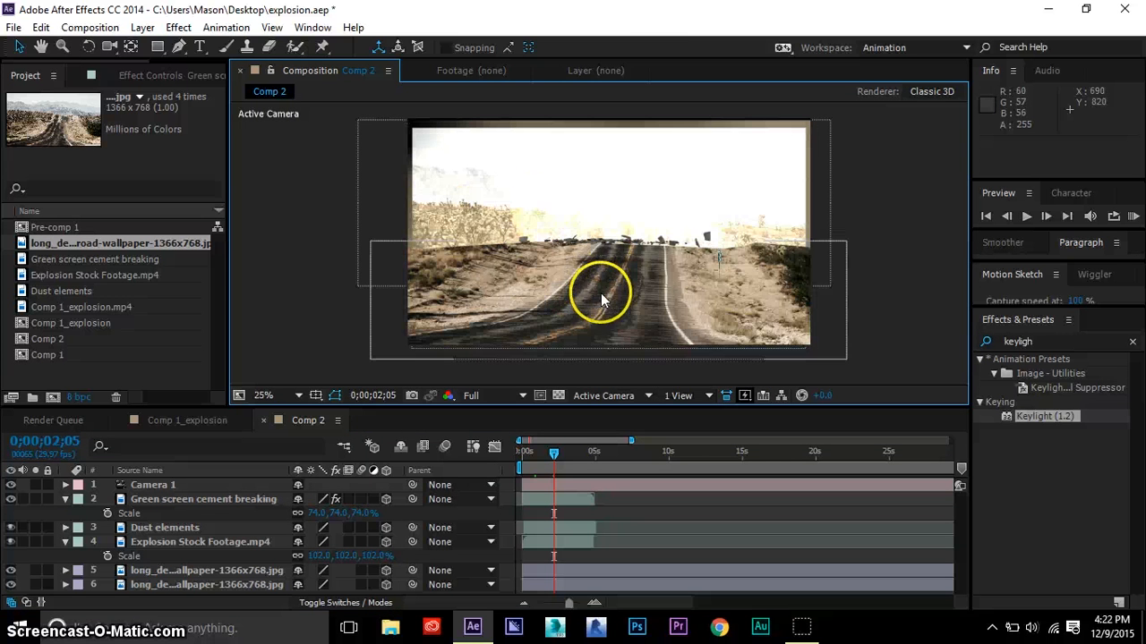
click(542, 459)
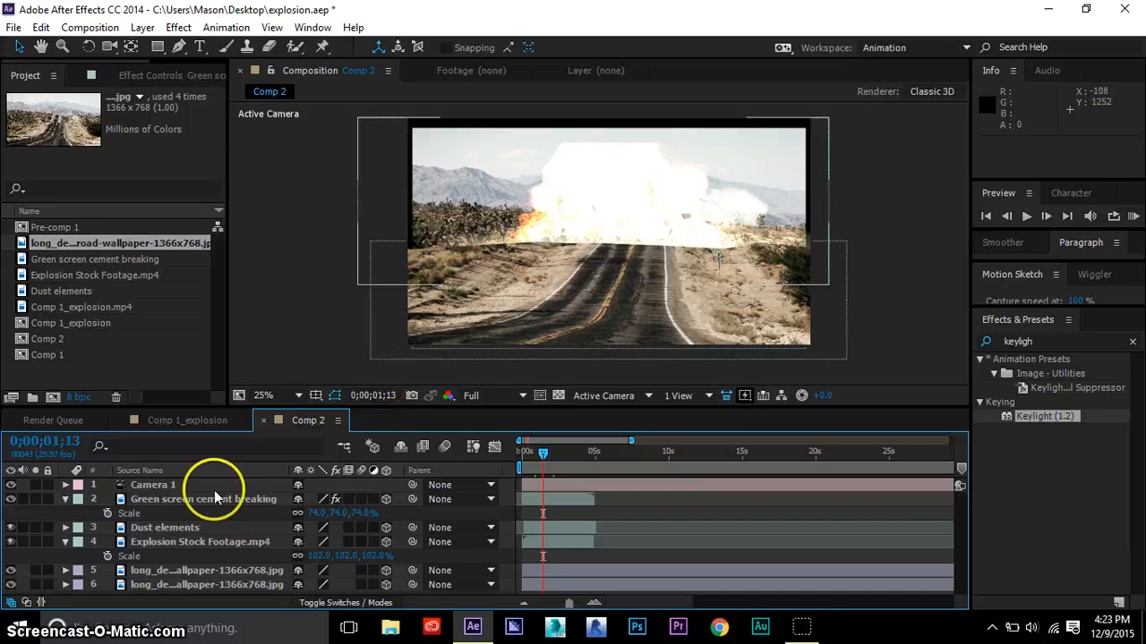
- Remove the Opacity keyframes from the Dust elements layer and set its opacity to 45%
click(185, 533)
click(60, 529)
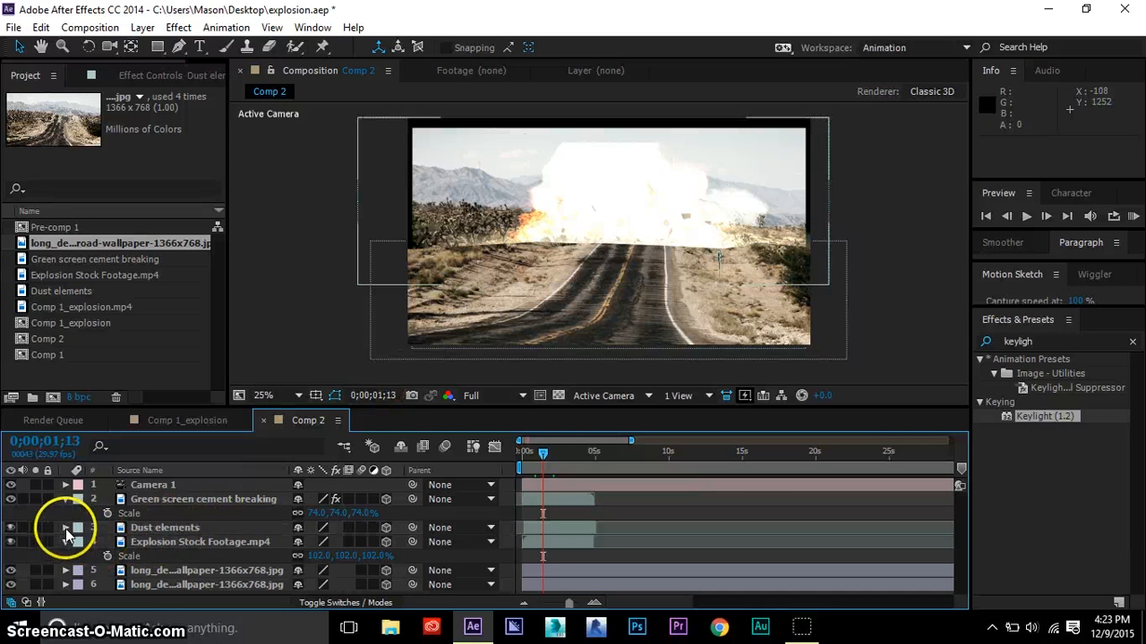
click(66, 528)
scroll(70, 534, down, 1)
scroll(230, 542, down, 2)
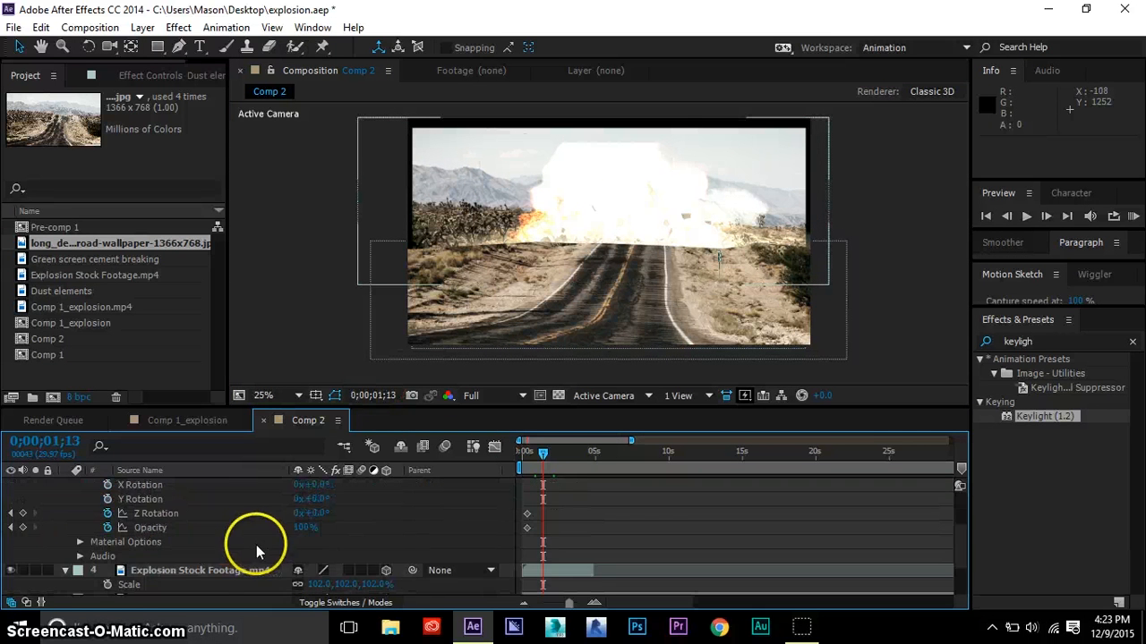
click(107, 527)
click(306, 527)
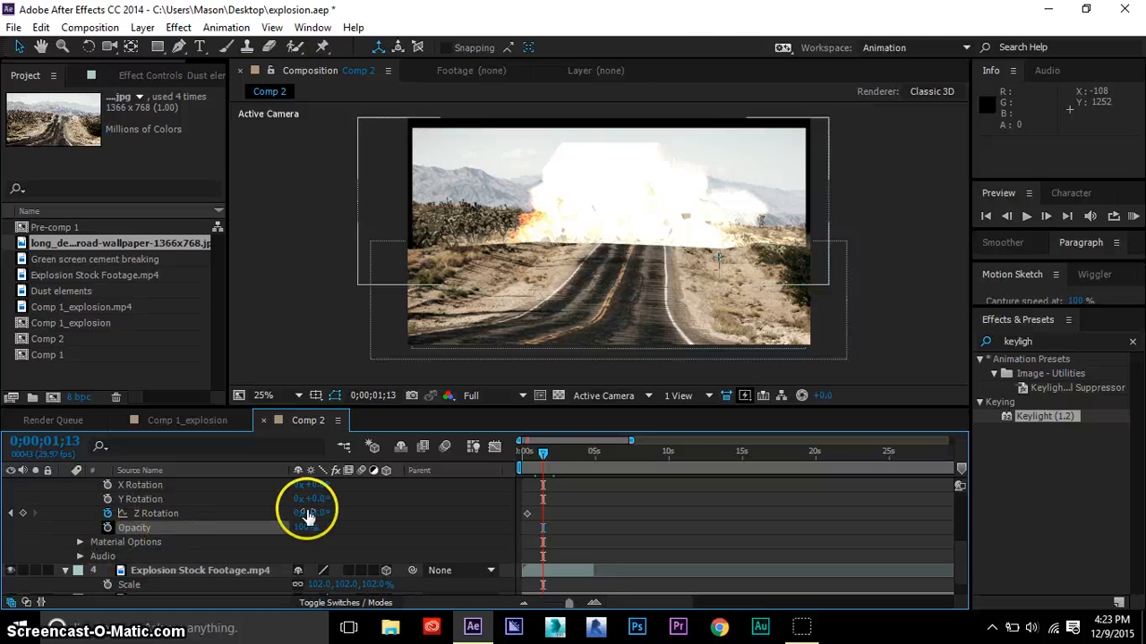
text(45)
click(299, 307)
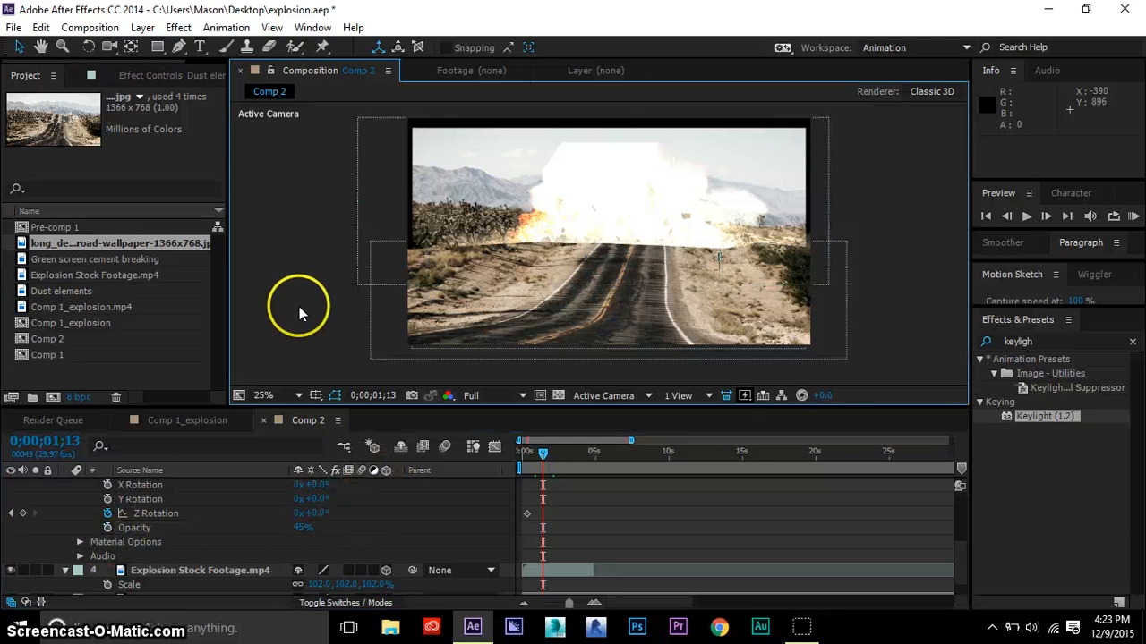
- Examine the explosion and debris up close, and collapse the expanded properties of the debris, dust and explosion layers
scroll(564, 226, up, 2)
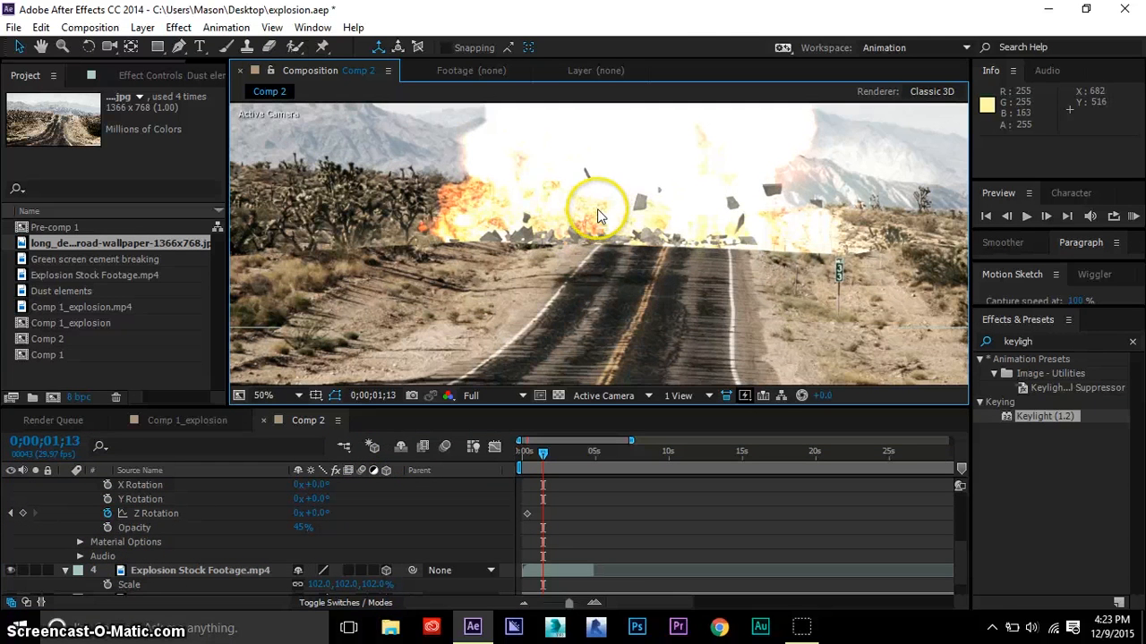
scroll(476, 288, down, 2)
scroll(110, 527, up, 3)
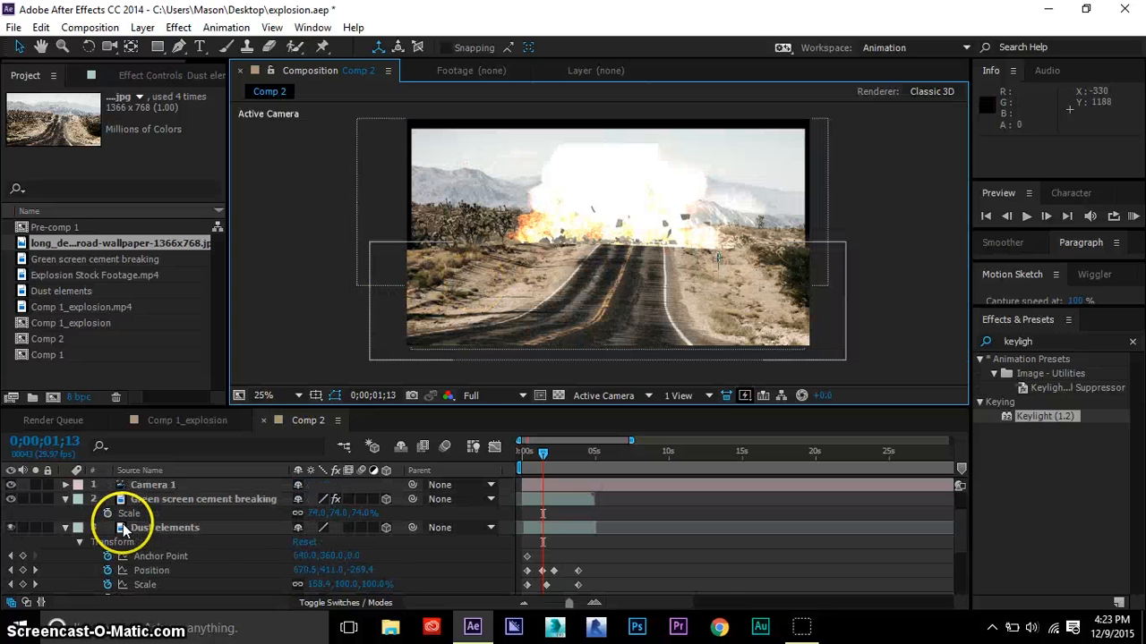
click(67, 528)
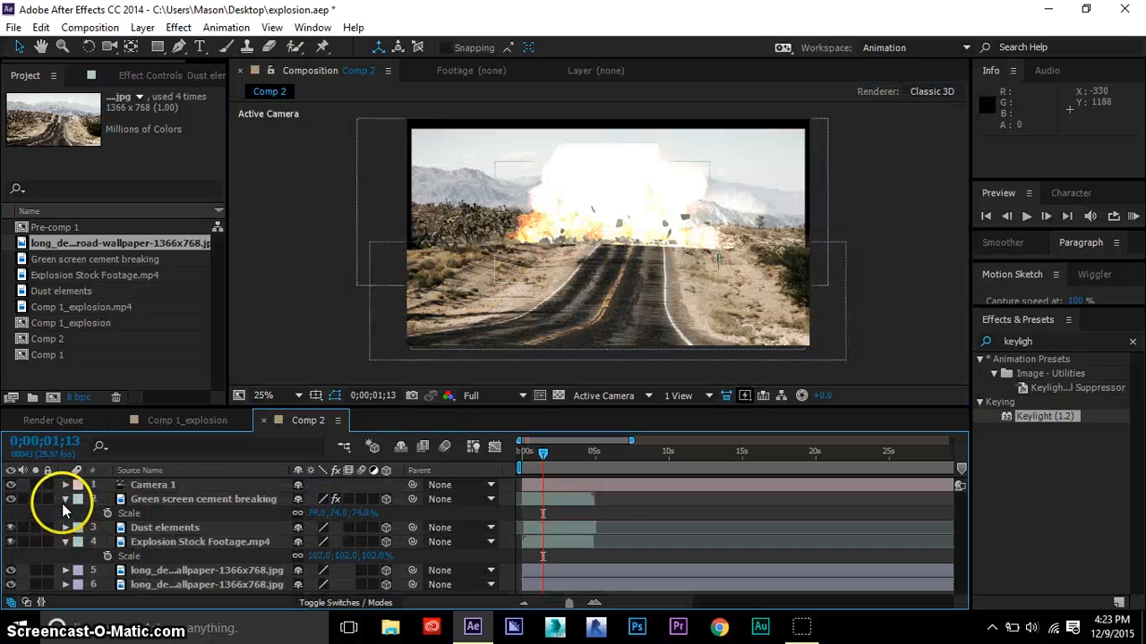
click(65, 499)
click(65, 528)
click(66, 528)
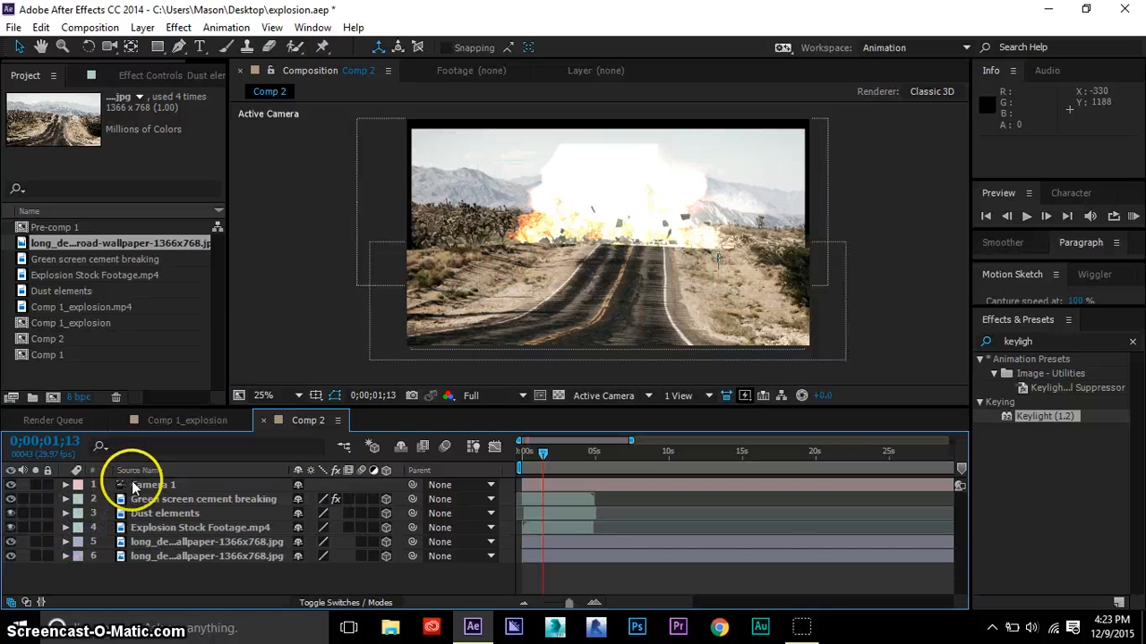
- Examine the layers' depth arrangement in Top and Active Camera views side by side, and return to a single view
click(701, 400)
click(726, 437)
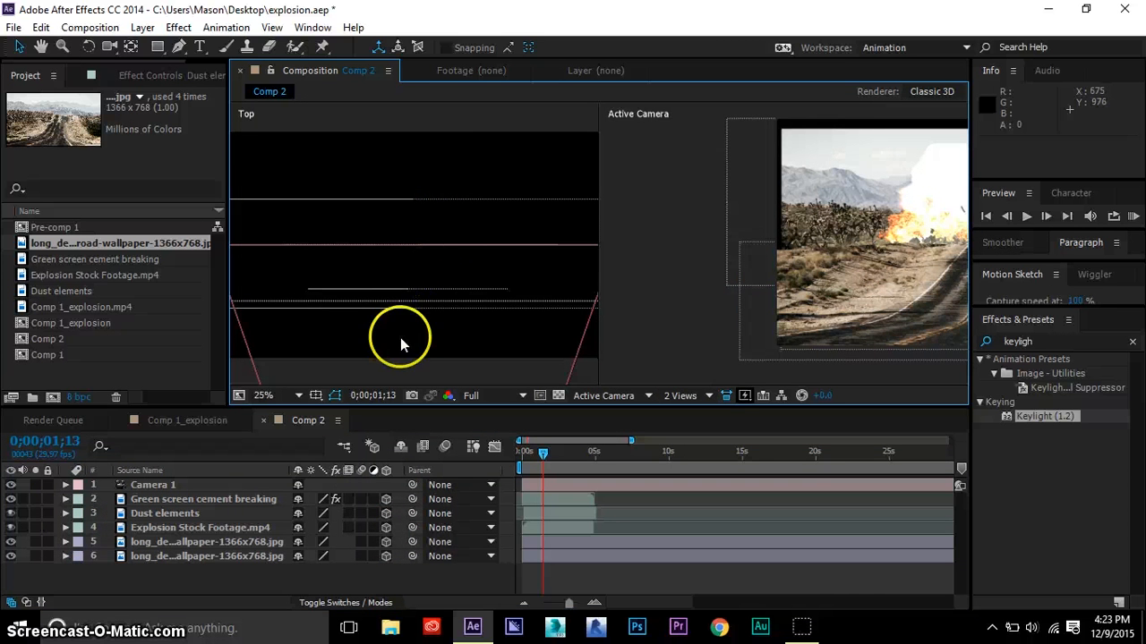
click(666, 354)
click(695, 397)
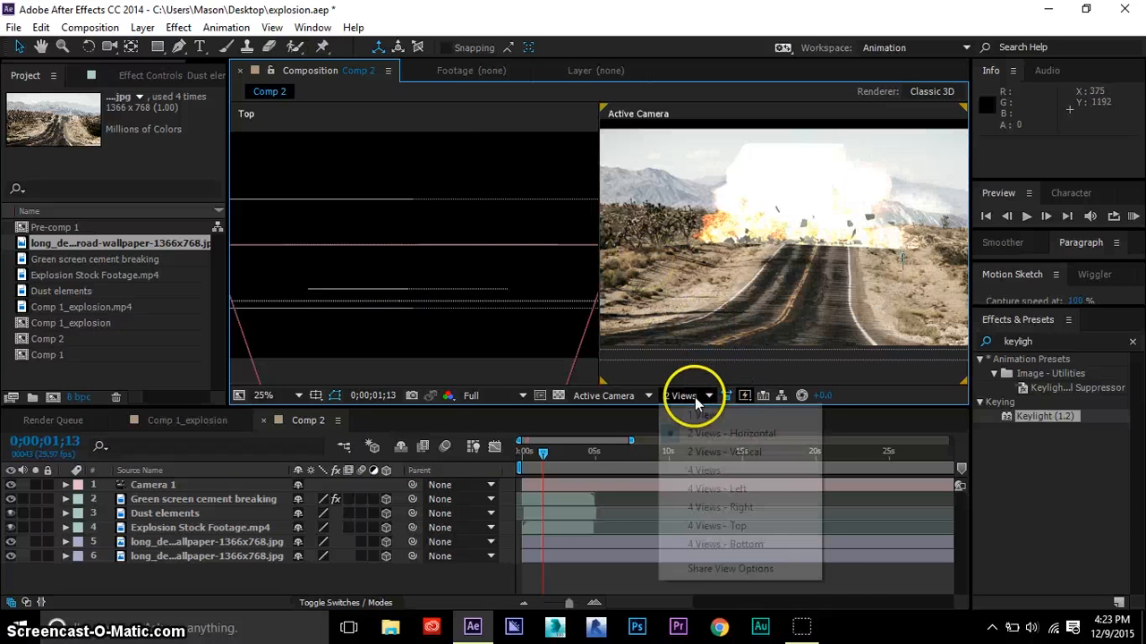
click(720, 410)
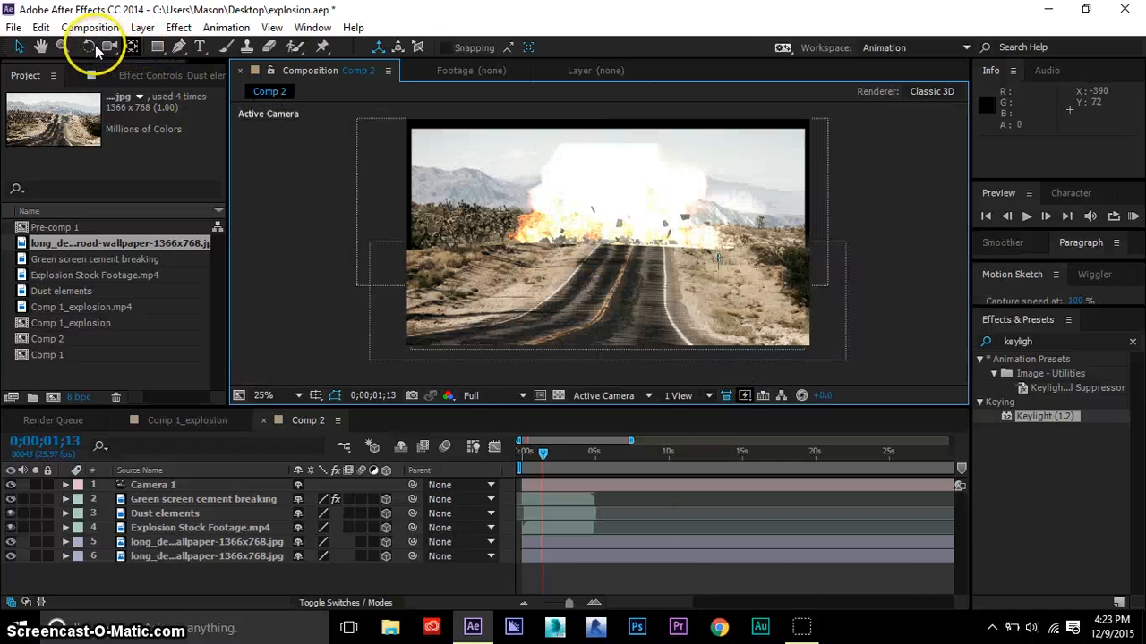
- Orbit Camera 1 slightly around the scene to position 869.7, 418.8, -2767.9, undoing any further camera adjustment
drag(104, 54, 135, 59)
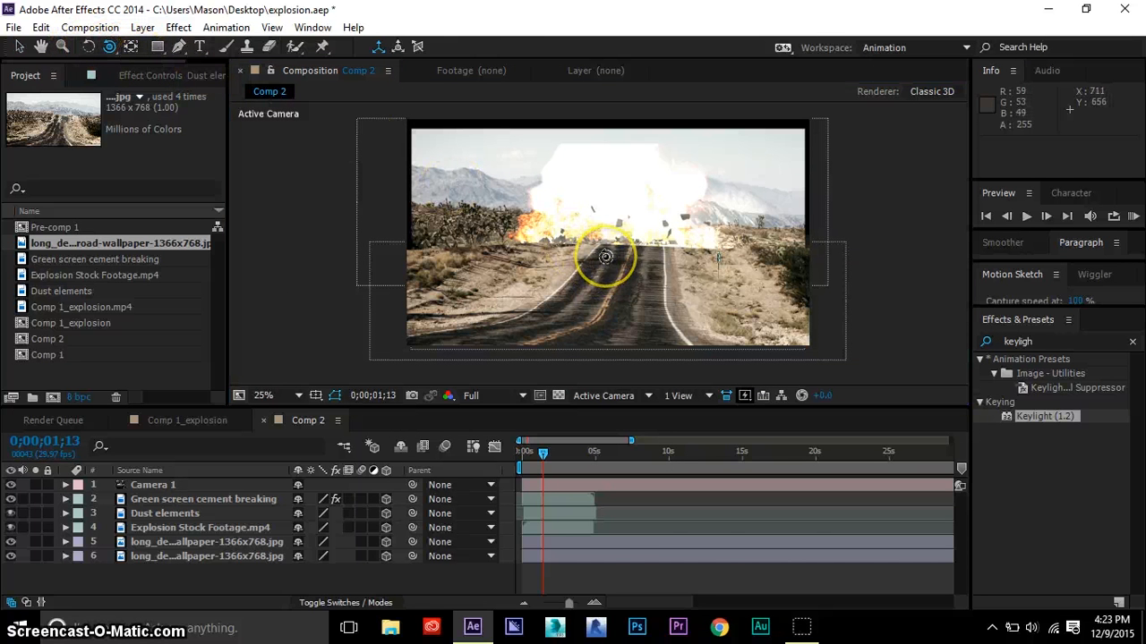
drag(606, 257, 460, 337)
scroll(607, 255, up, 2)
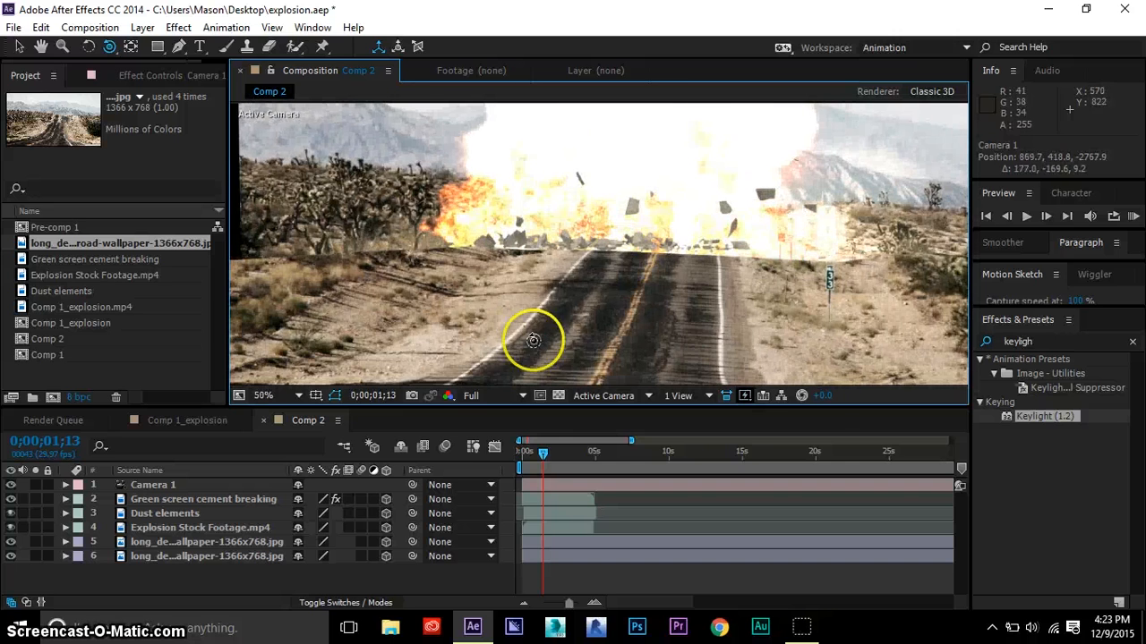
drag(597, 291, 623, 281)
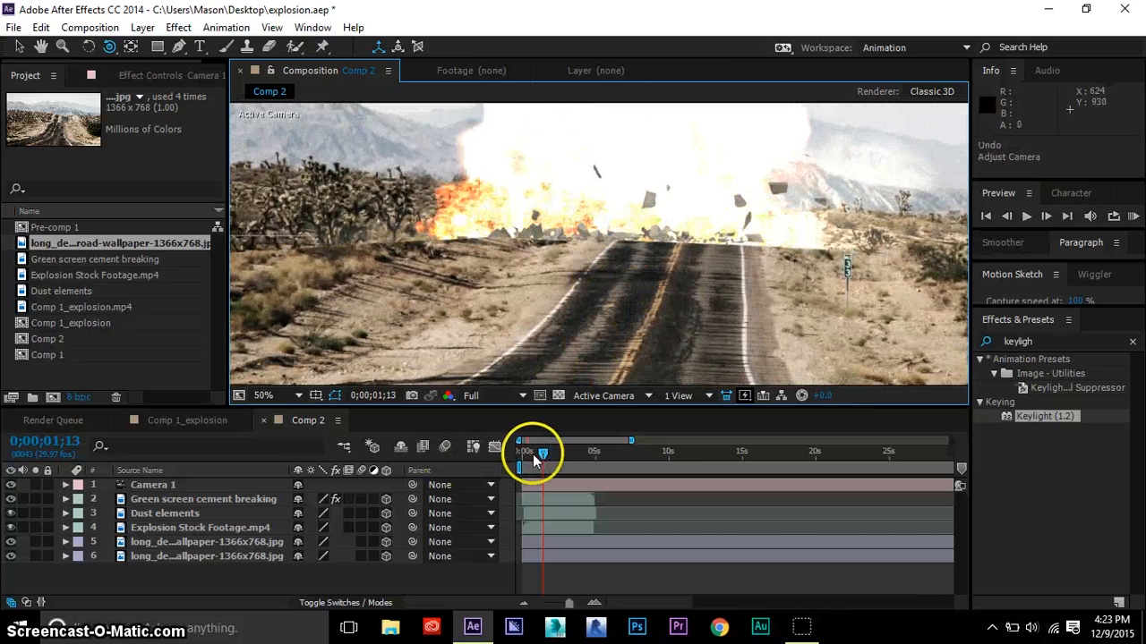
- Enable keyframes for all of Camera 1's Transform properties and move them to 0;00;00;01
drag(532, 454, 533, 452)
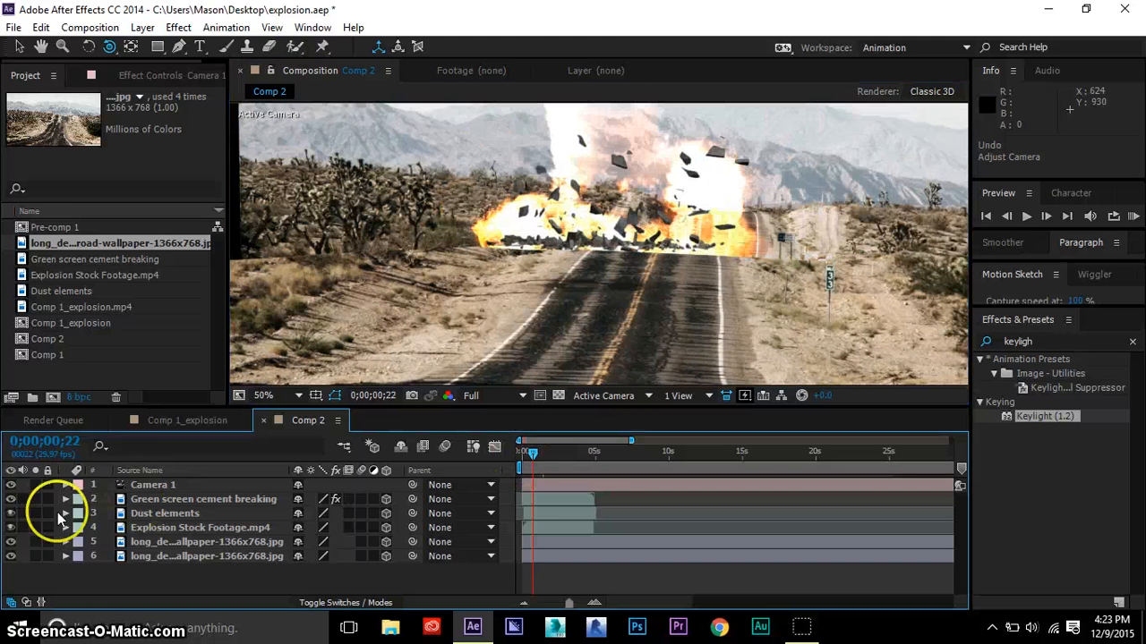
click(115, 484)
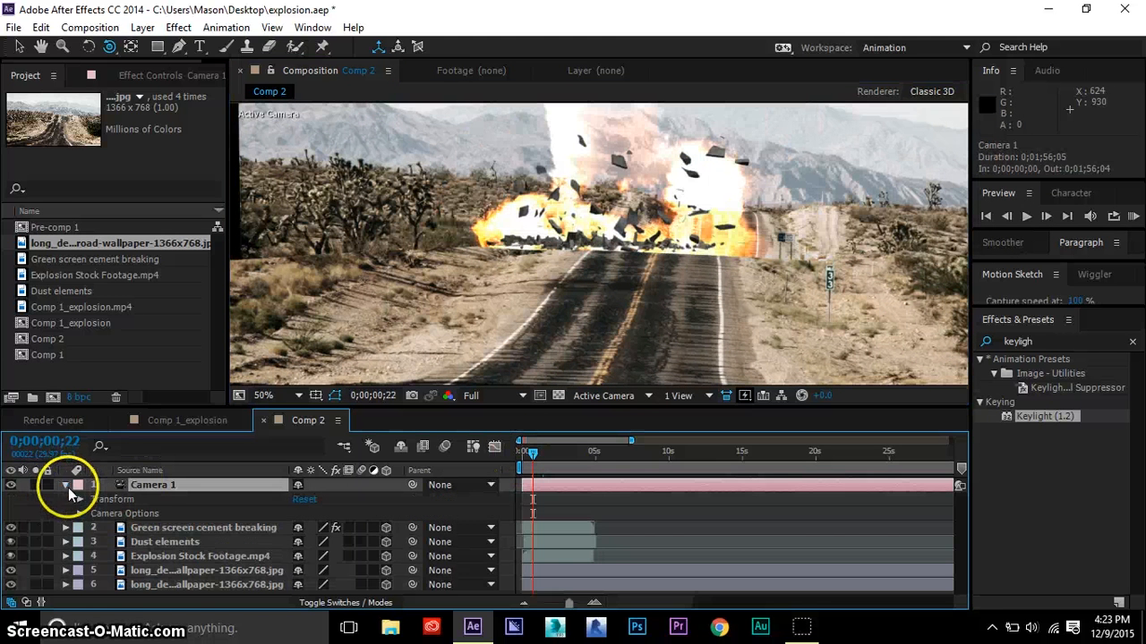
click(64, 485)
drag(106, 514, 112, 587)
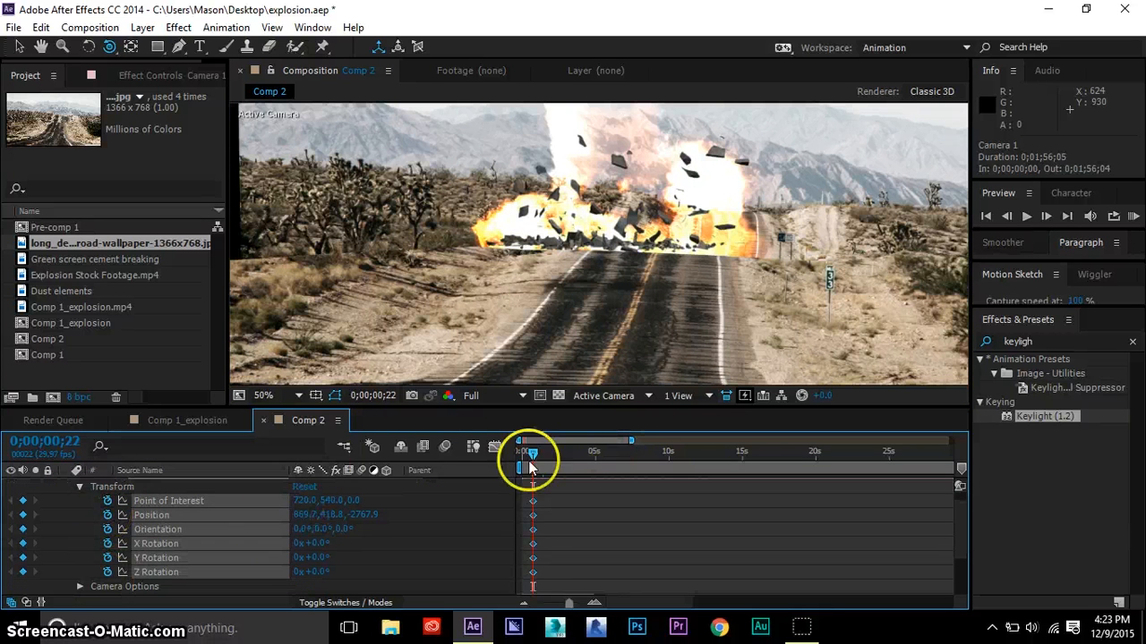
click(537, 512)
drag(562, 491, 521, 569)
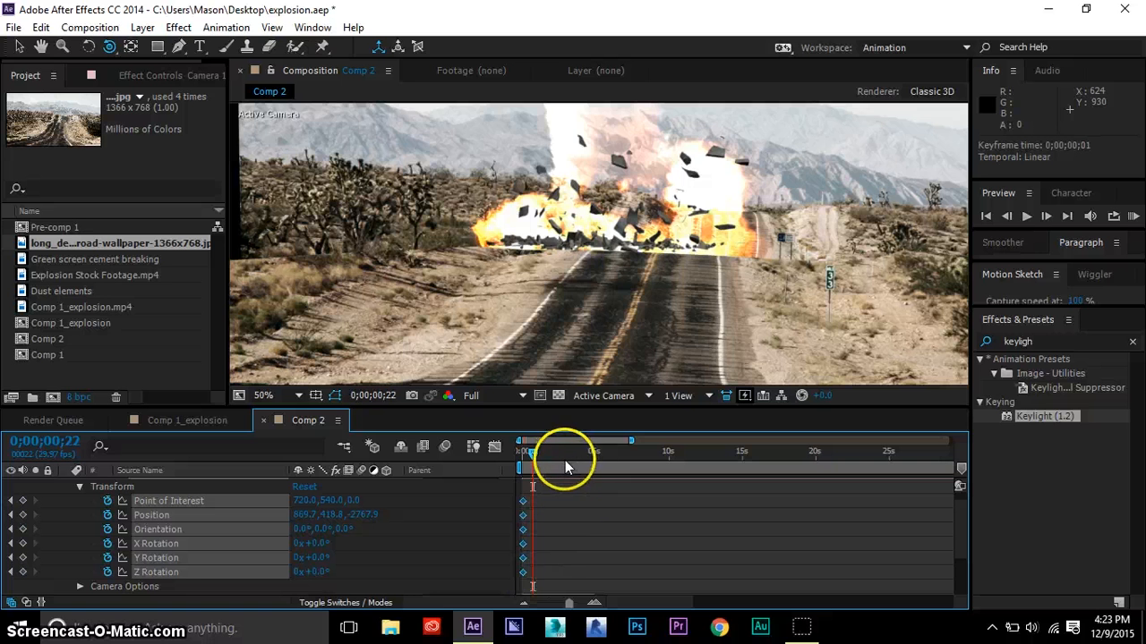
- At 0;00;03;28, orbit Camera 1 to position 1219.4, 467.3, -2695.8, and return to the Selection tool
drag(563, 457, 580, 461)
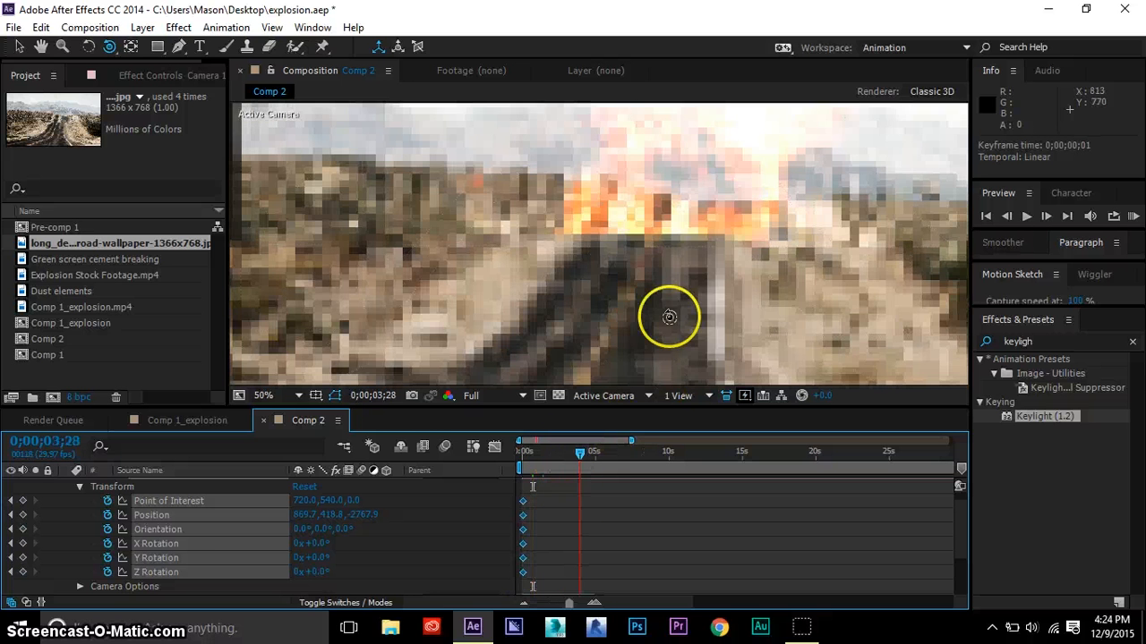
scroll(669, 317, down, 1)
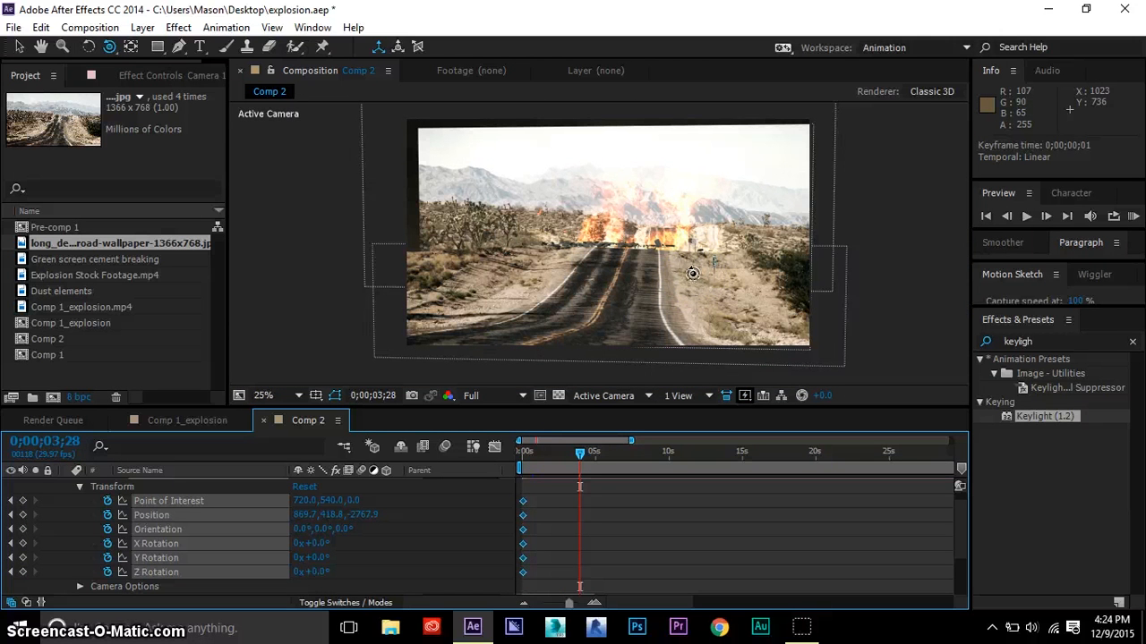
drag(691, 273, 692, 273)
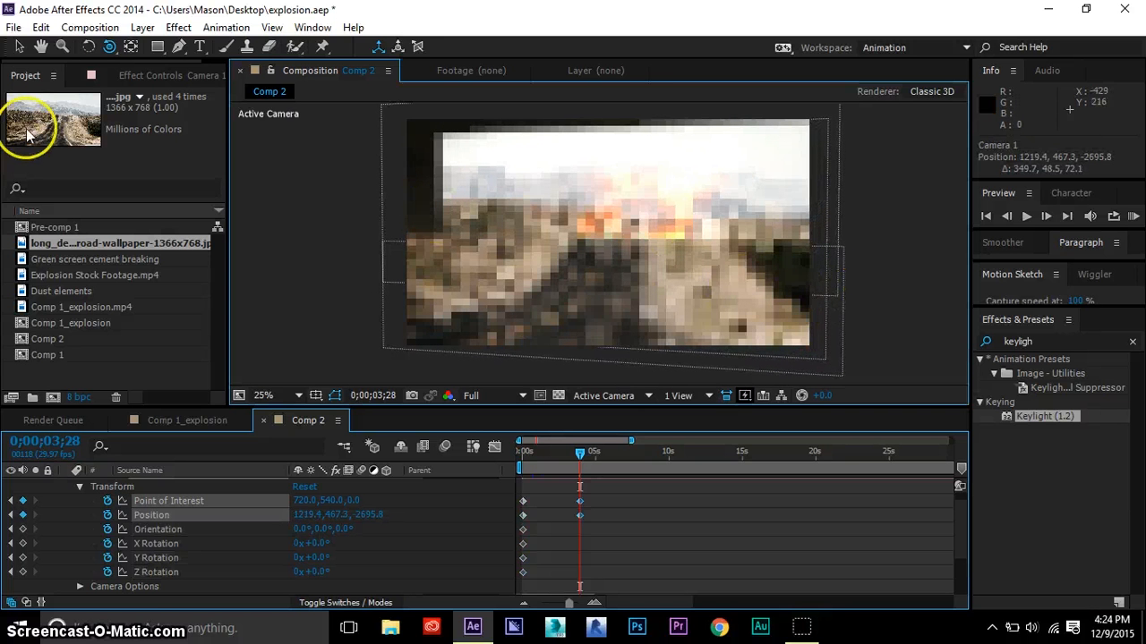
click(19, 47)
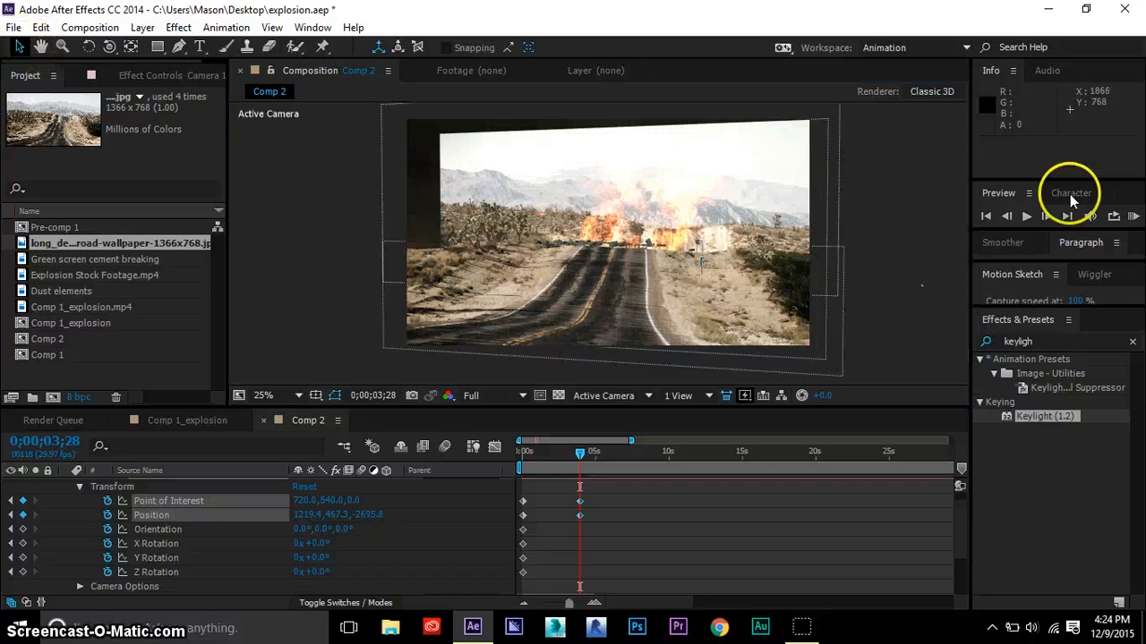
- Run a RAM preview of the camera move through the explosion
click(1133, 219)
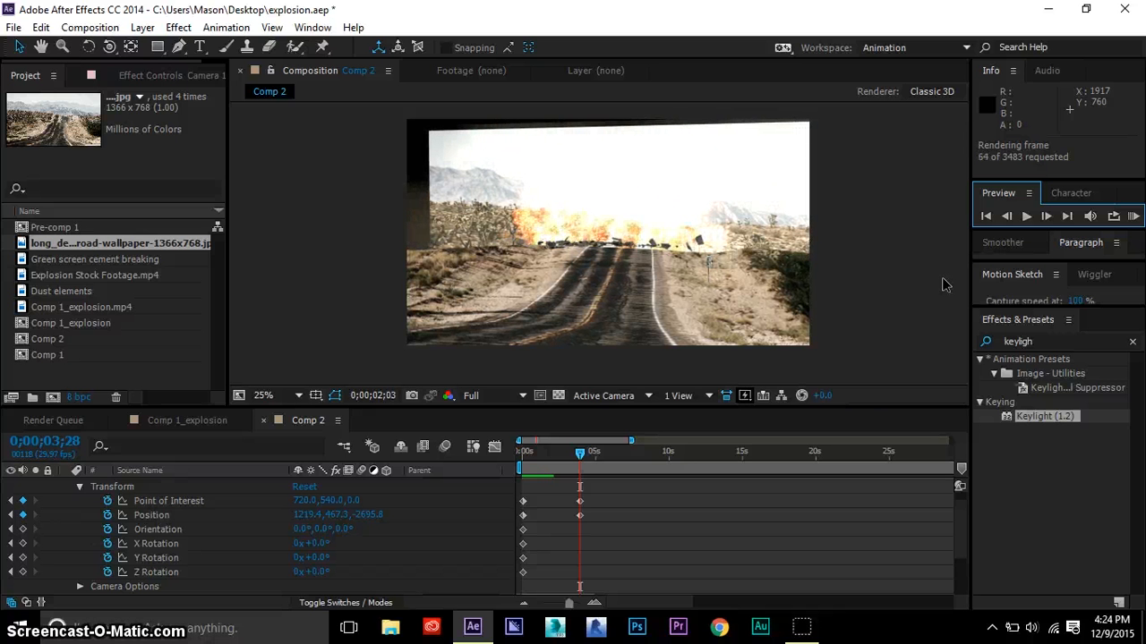
click(911, 276)
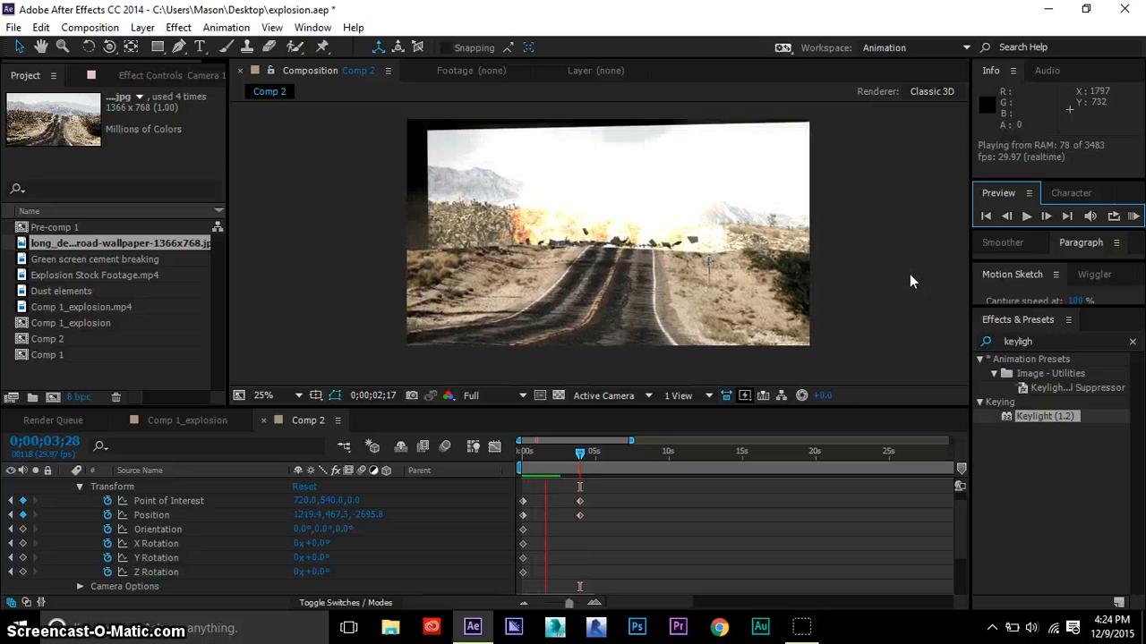
click(899, 285)
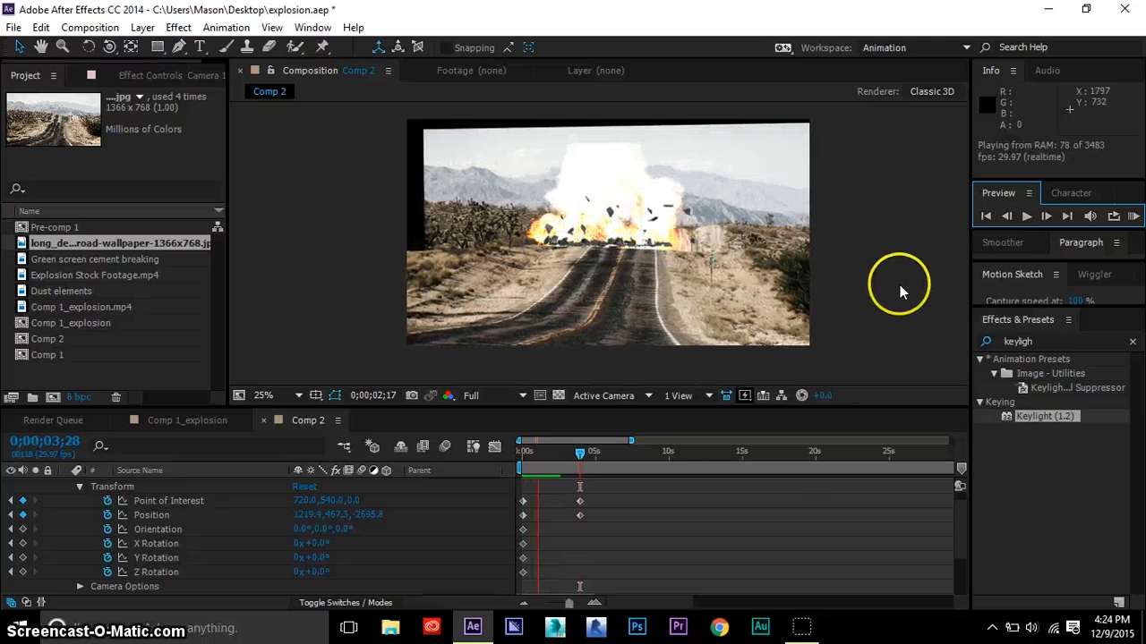
- Move Camera 1's second Point of Interest and Position keyframes earlier, to about 3 seconds
click(625, 481)
drag(591, 510, 561, 535)
drag(635, 483, 566, 519)
click(564, 529)
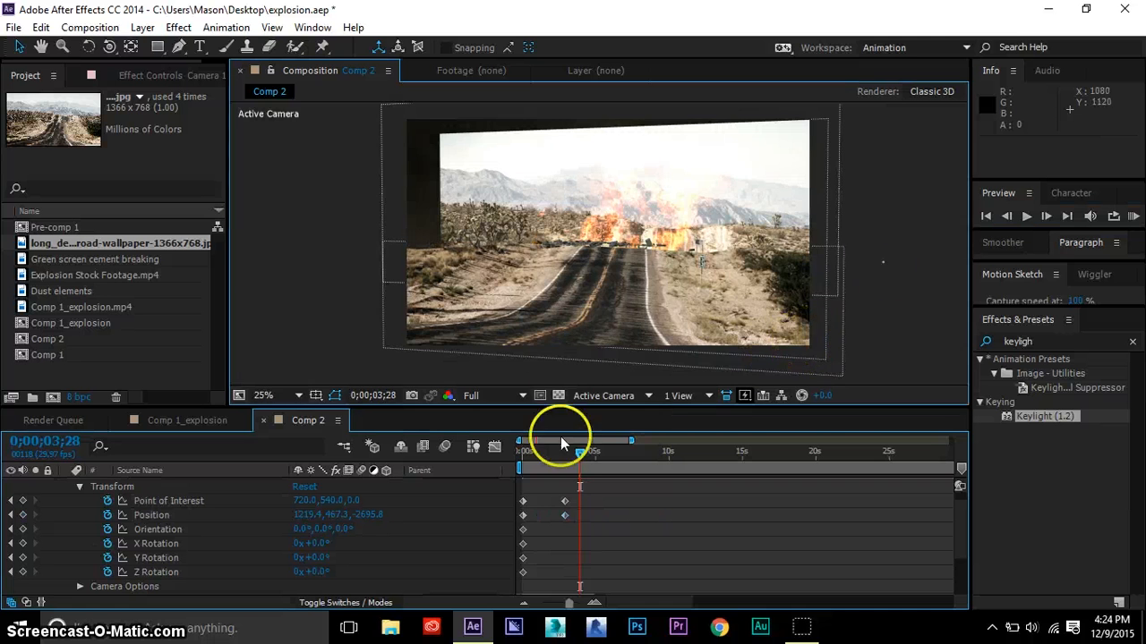
- Lower the Green screen cement breaking layer to position 701.5, 513.3, -212 and check the composite at 0;00;01;03
scroll(582, 353, up, 1)
scroll(619, 271, up, 1)
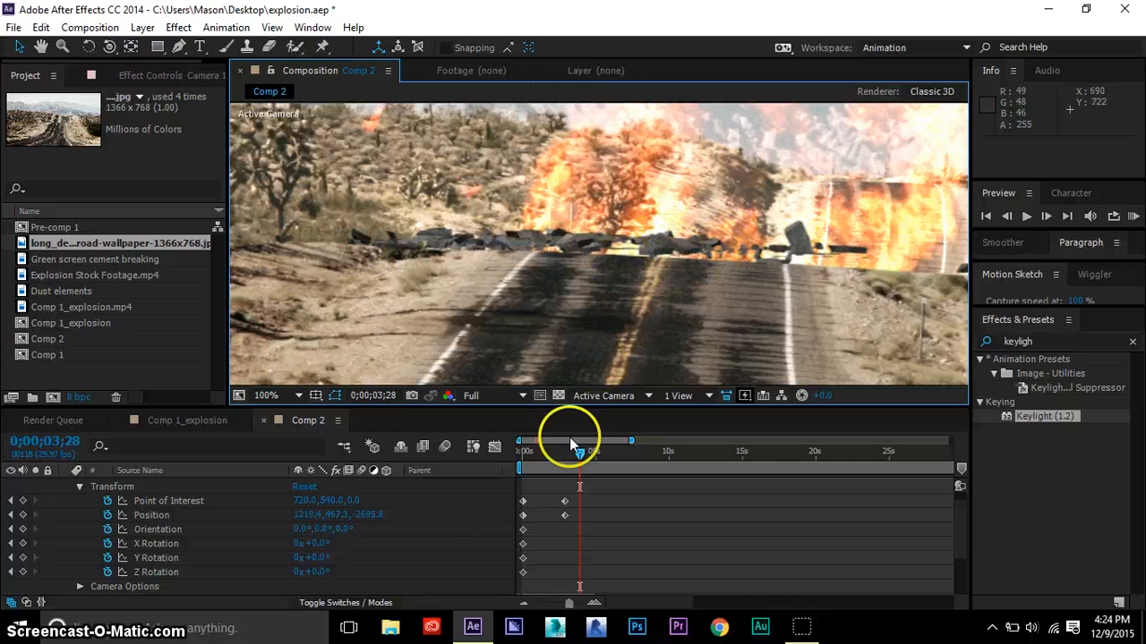
scroll(135, 519, up, 2)
click(66, 484)
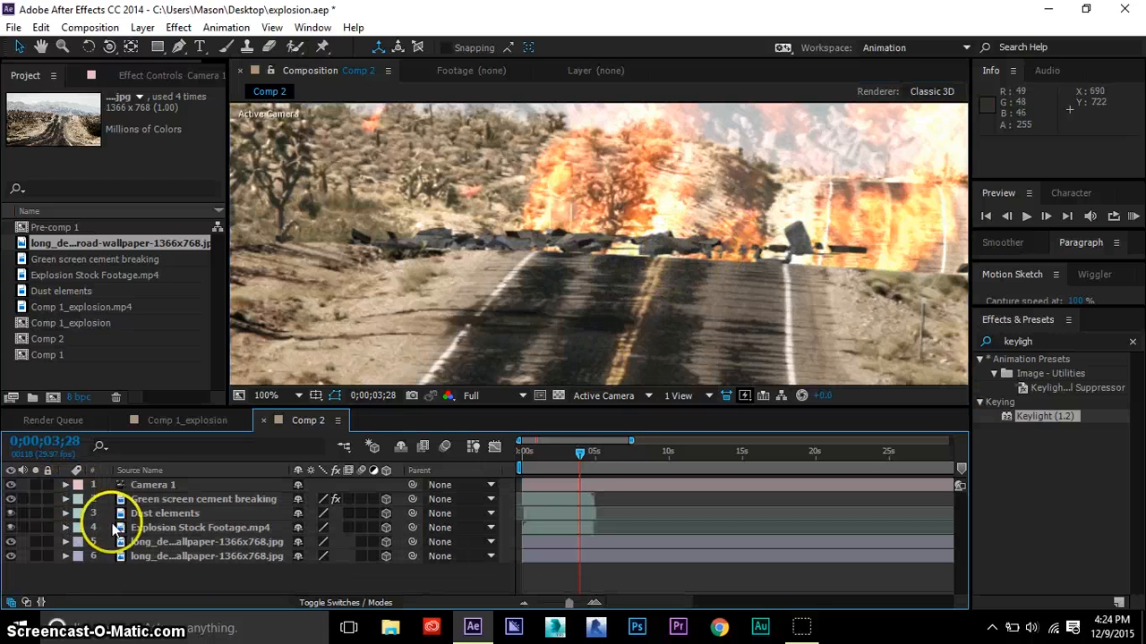
click(148, 500)
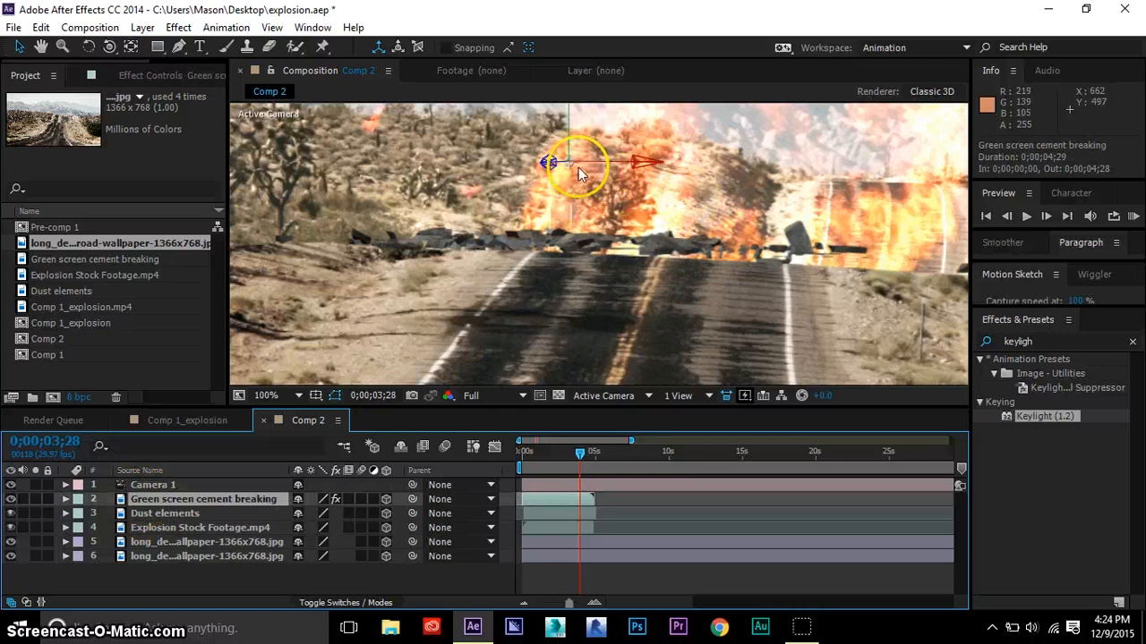
drag(568, 146, 573, 161)
drag(568, 471, 538, 468)
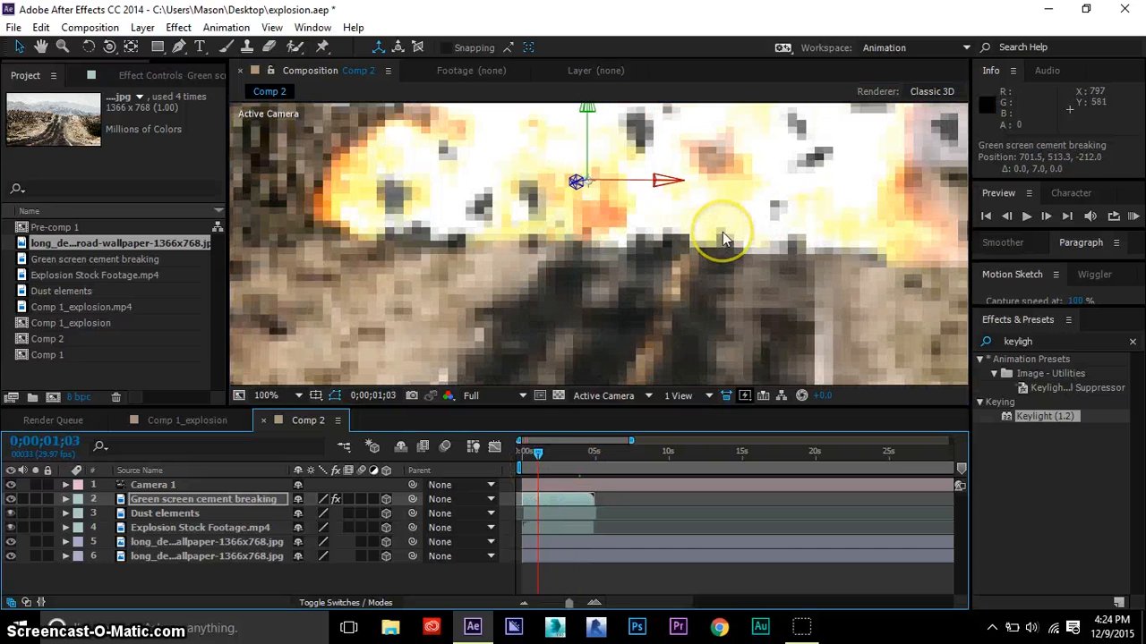
scroll(875, 294, down, 4)
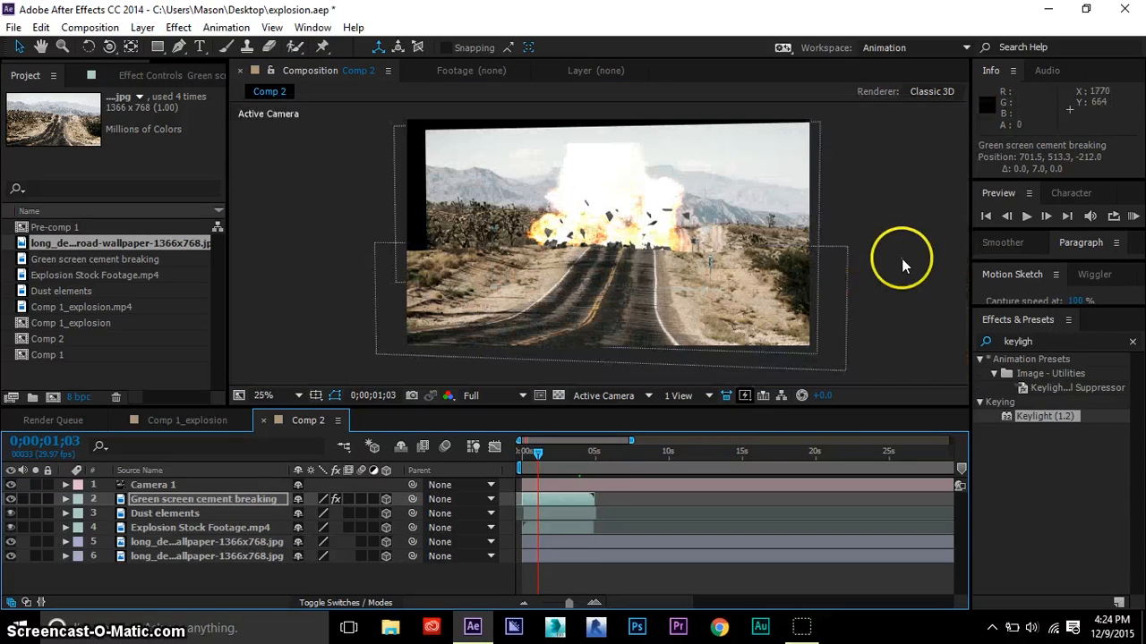
- Find the Curves effect and apply it to both desert road wallpaper layers
click(1001, 340)
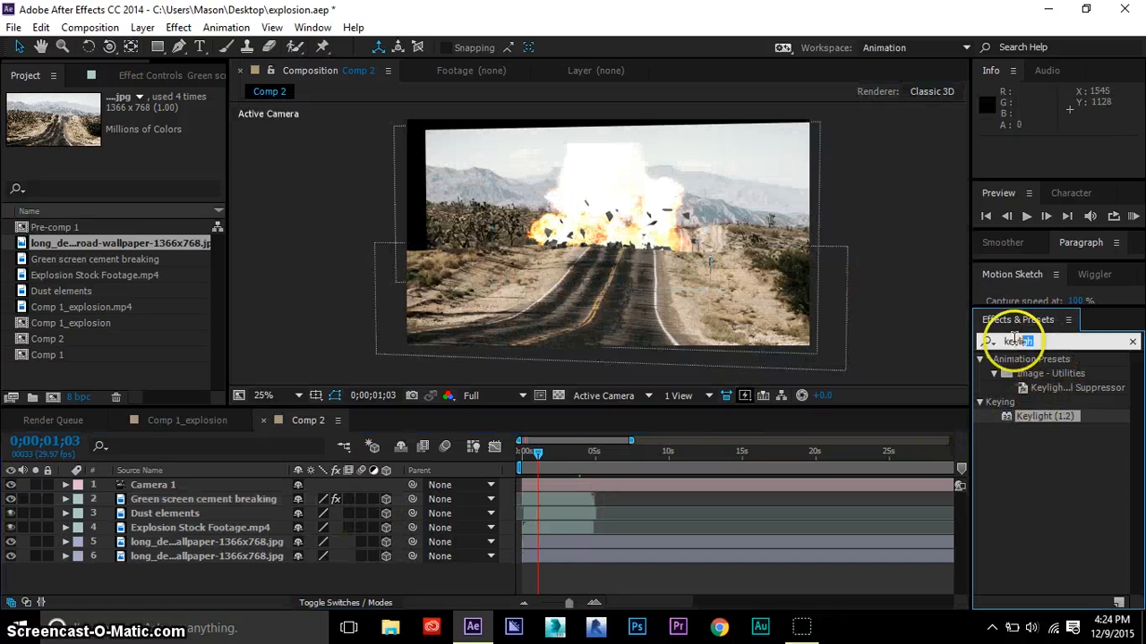
text(curv)
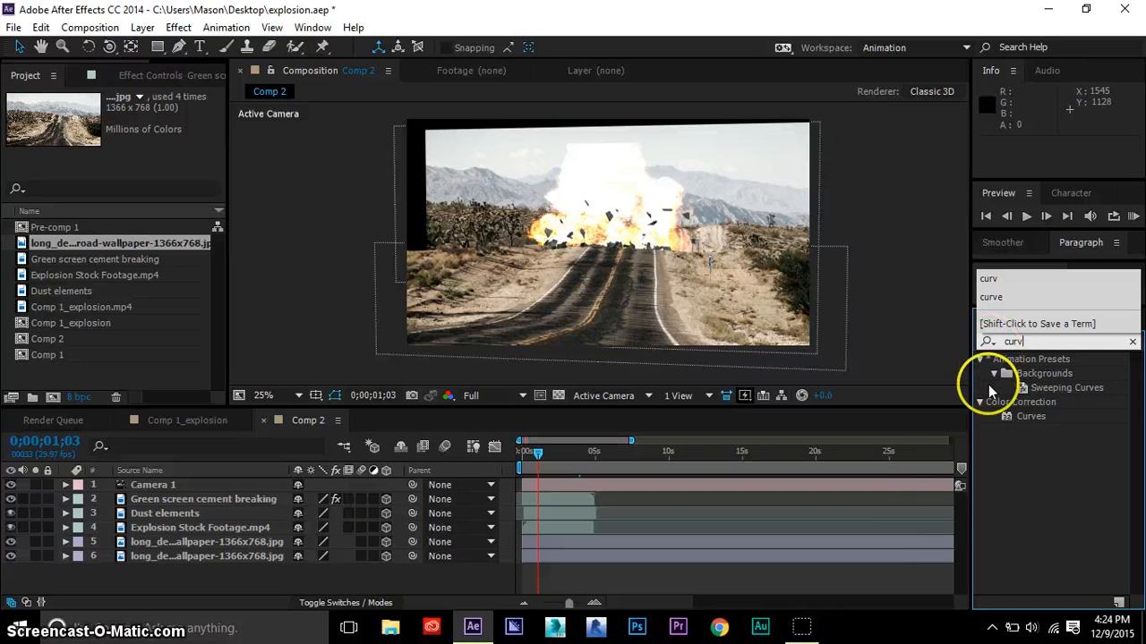
drag(1029, 414, 926, 537)
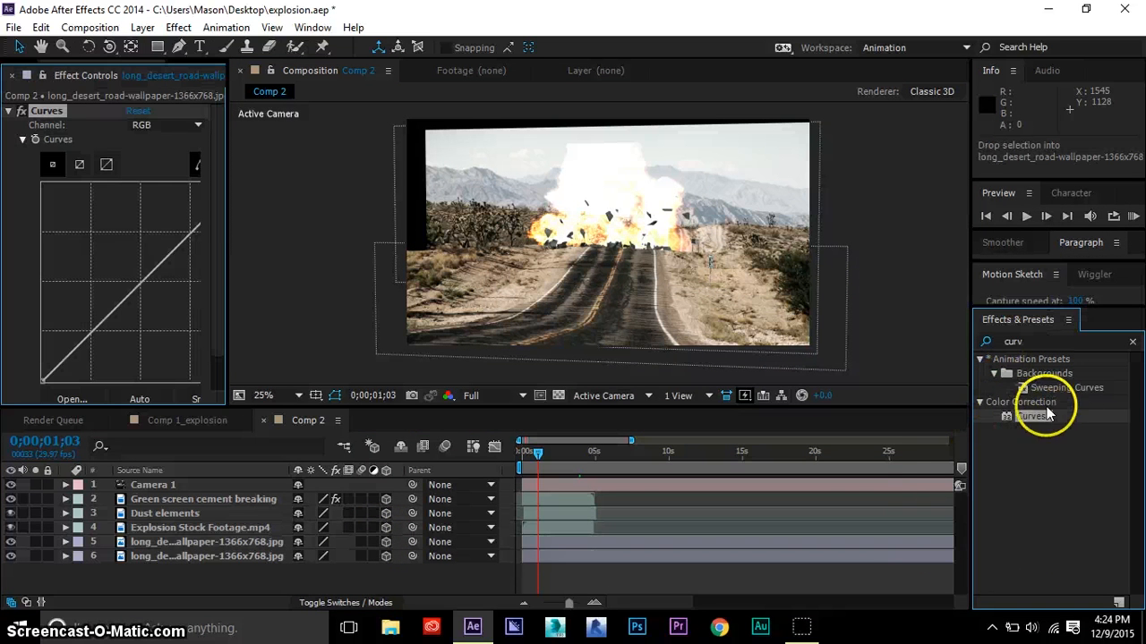
drag(1048, 413, 1046, 414)
drag(953, 552, 952, 552)
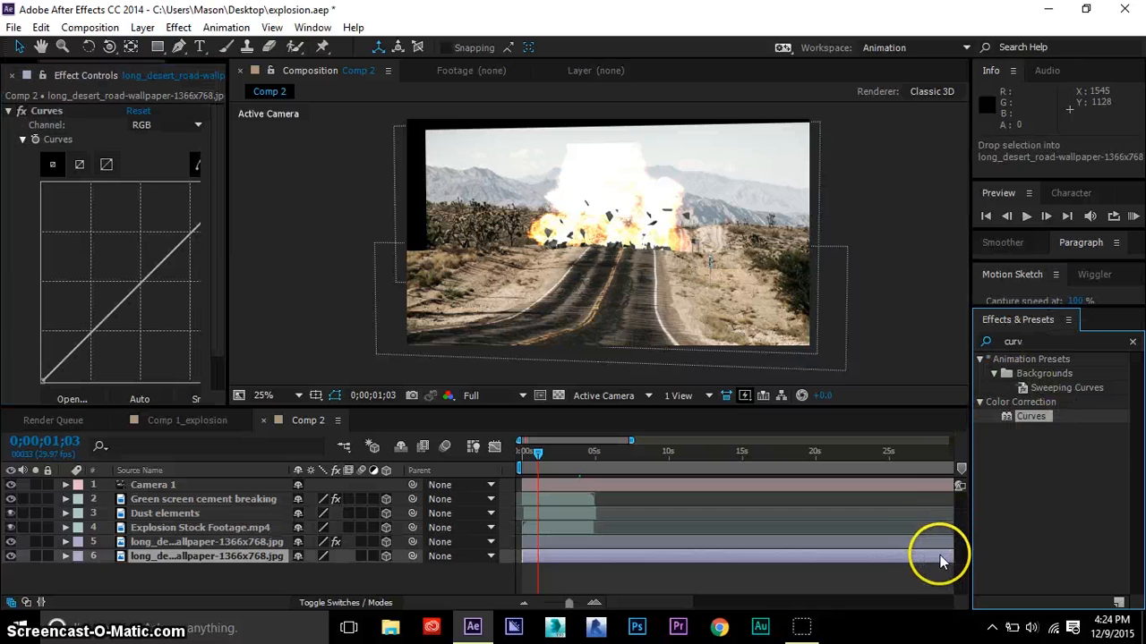
- Darken the back desert road layer by pulling its RGB curve's midtones slightly down, and widen the effect settings area
click(139, 285)
drag(139, 284, 152, 287)
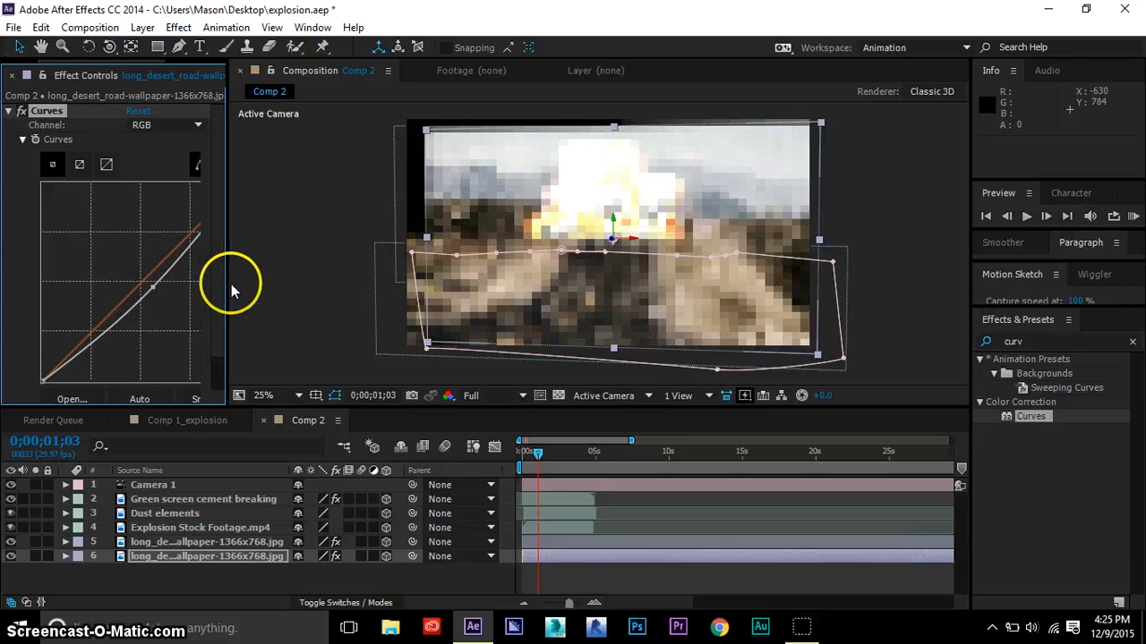
drag(229, 284, 275, 281)
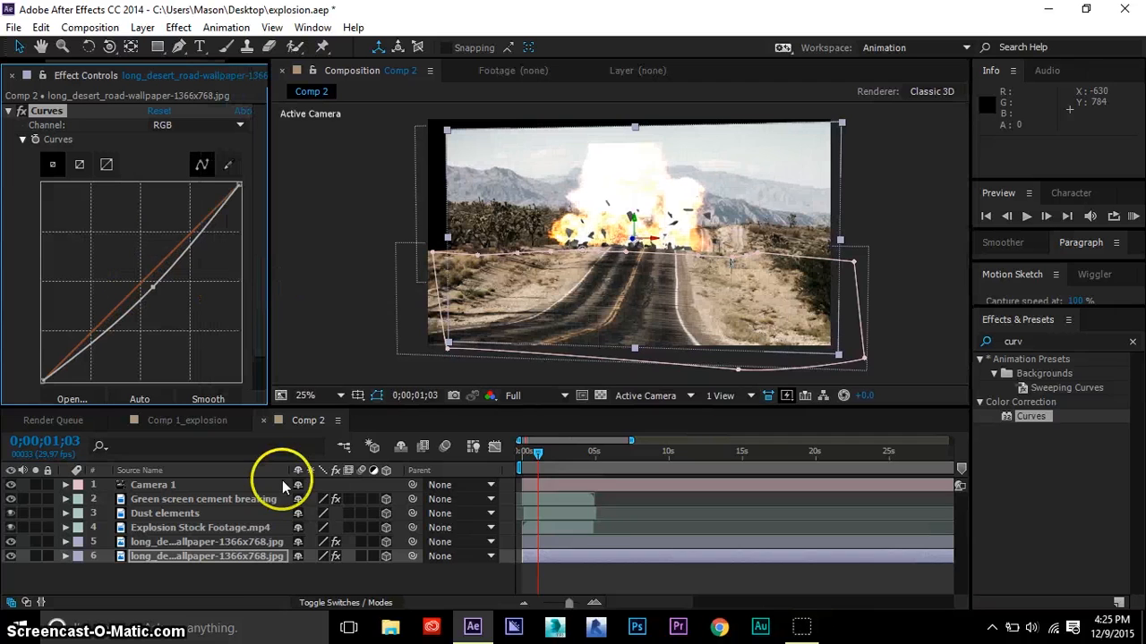
- Add a second Curves effect to the front desert road layer, try a slight midtone adjustment, and undo that adjustment
click(246, 541)
drag(973, 448, 845, 540)
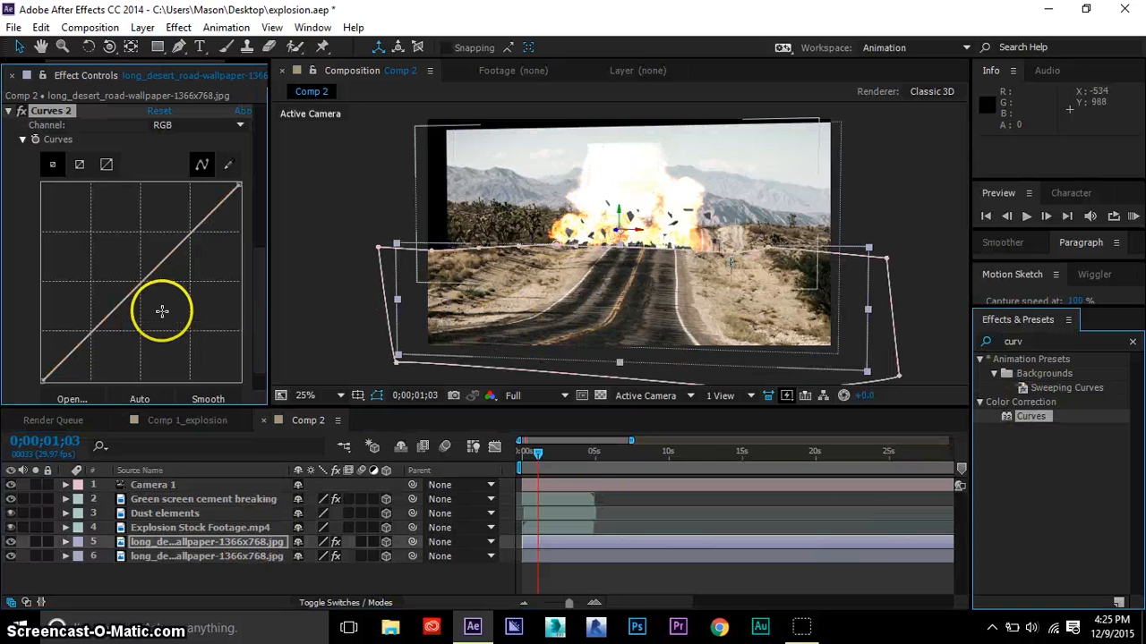
drag(142, 277, 144, 280)
key(ctrl+z)
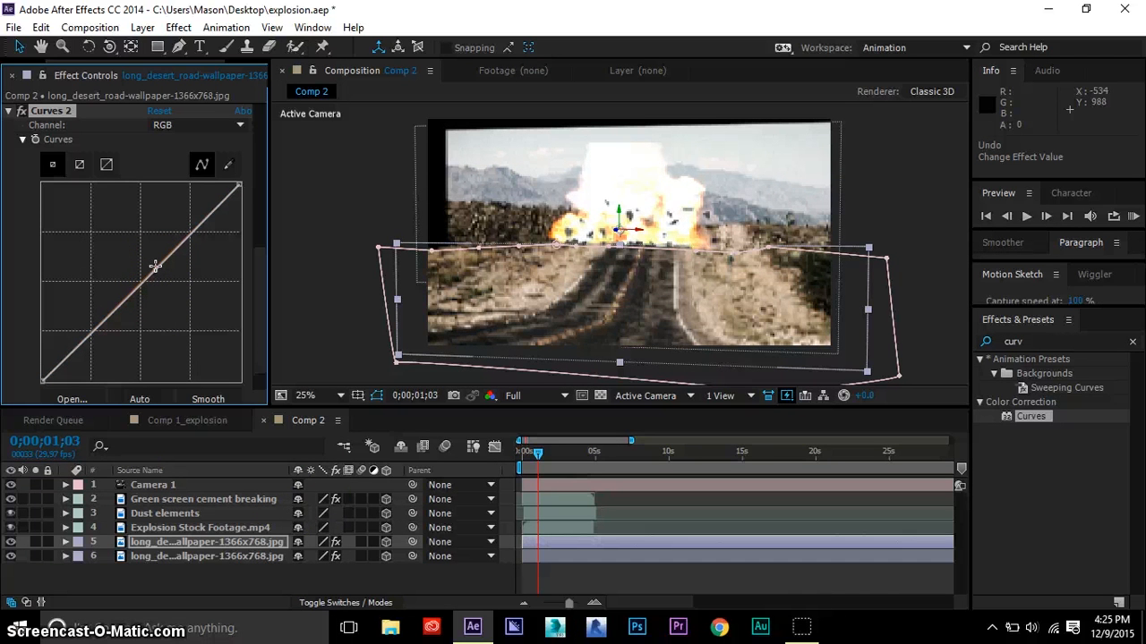
- Fine-tune the back desert road layer's RGB curve by lowering its midtone point slightly further
click(197, 555)
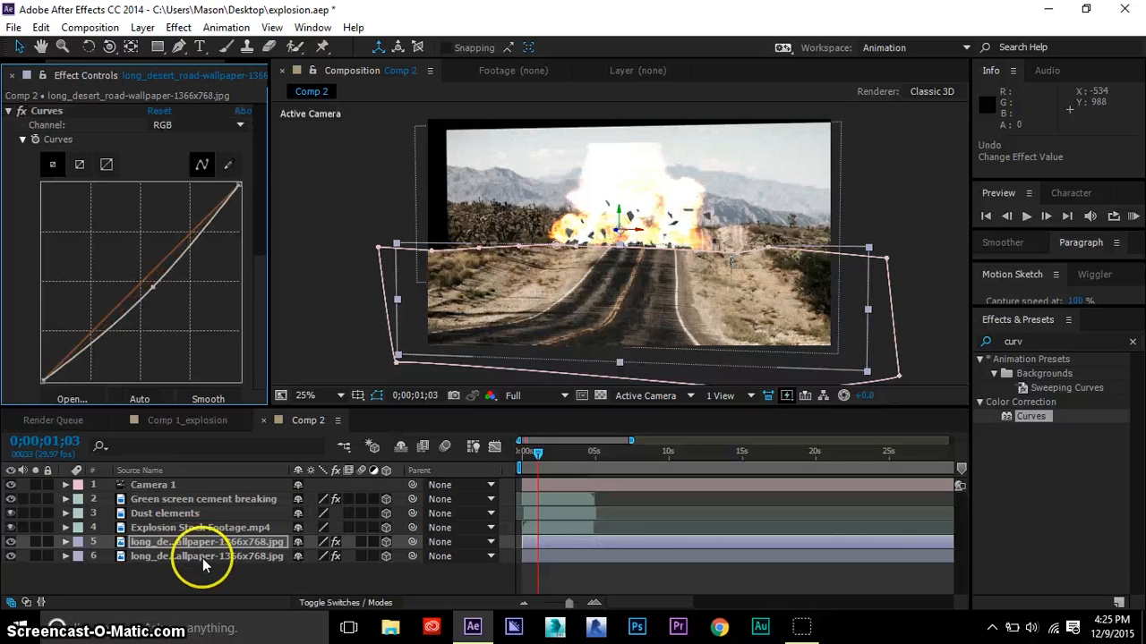
drag(154, 298, 154, 289)
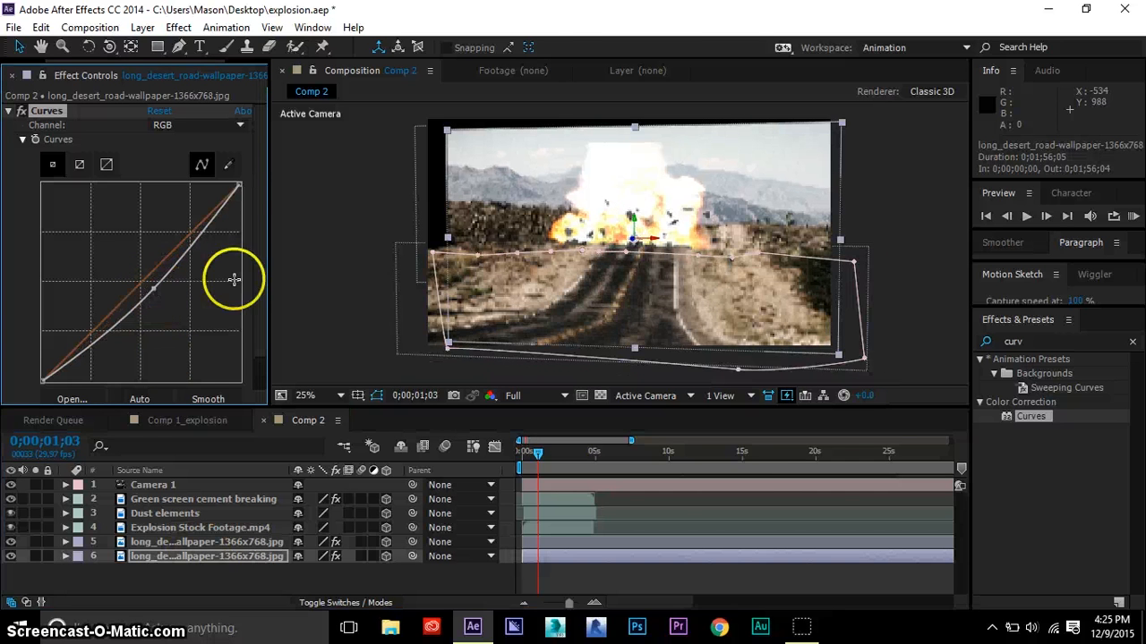
click(358, 255)
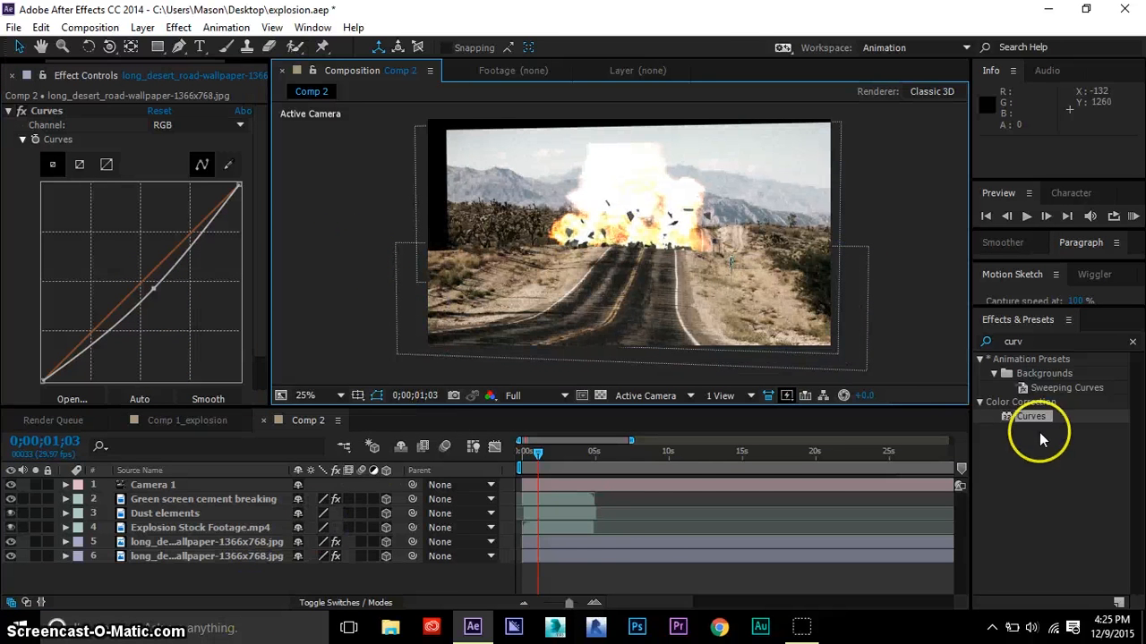
- Apply Curves to Explosion Stock Footage.mp4, lowering the RGB midtones and raising the Red channel's midtones
drag(1040, 422, 586, 521)
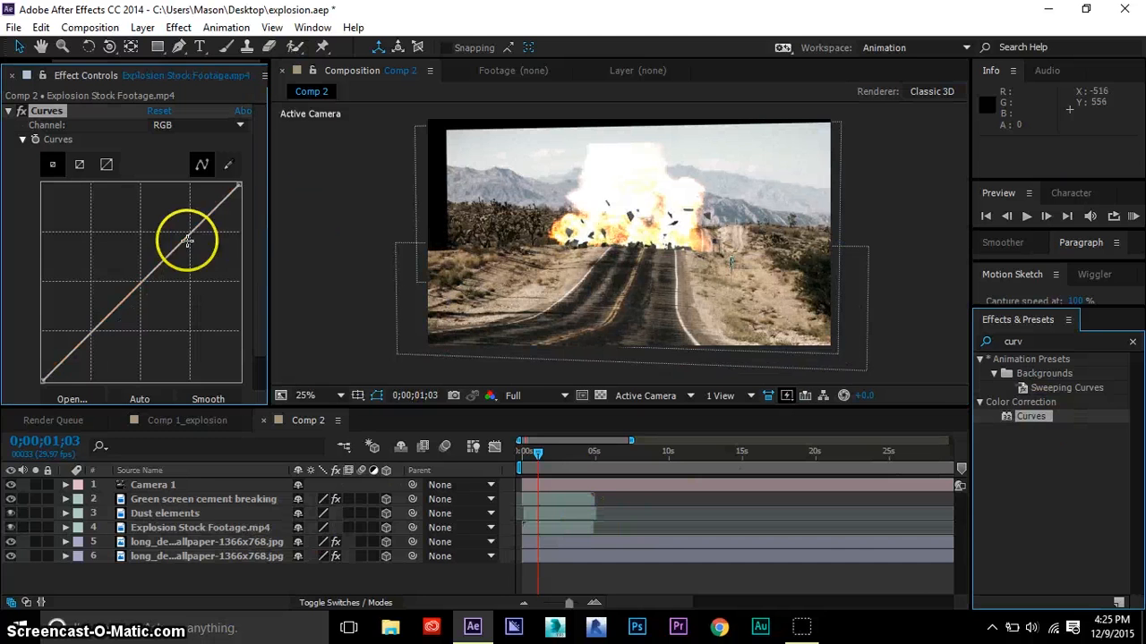
click(153, 272)
drag(152, 272, 132, 262)
click(201, 126)
click(175, 145)
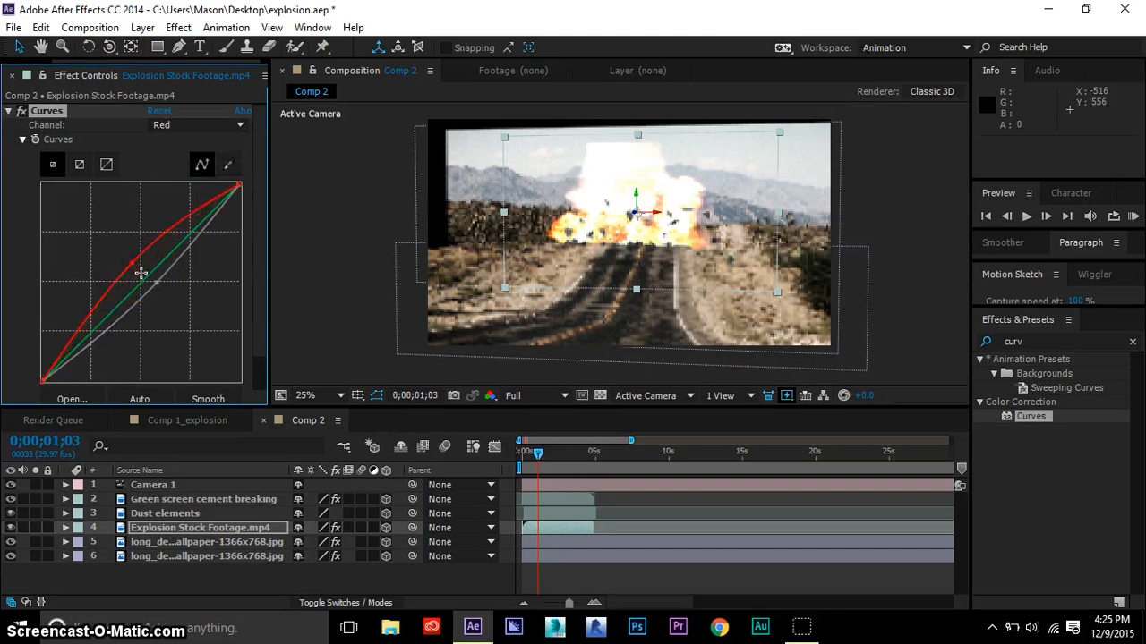
- Return the explosion footage's Curves to the RGB channel and pull the lower midtones down with another curve point
click(201, 126)
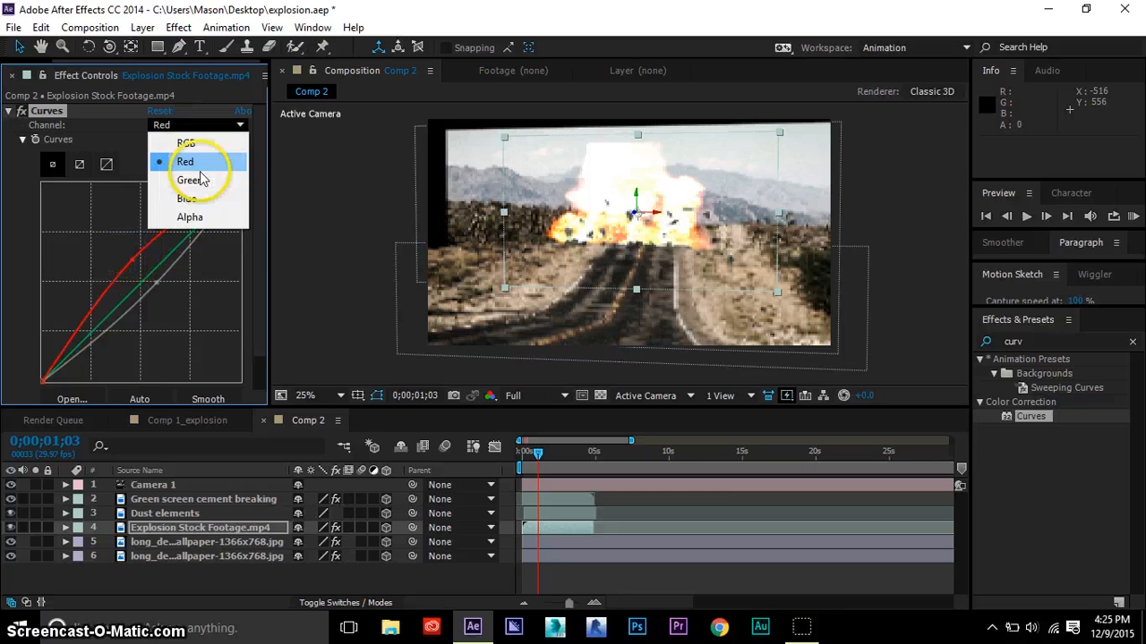
click(210, 134)
drag(172, 286, 144, 306)
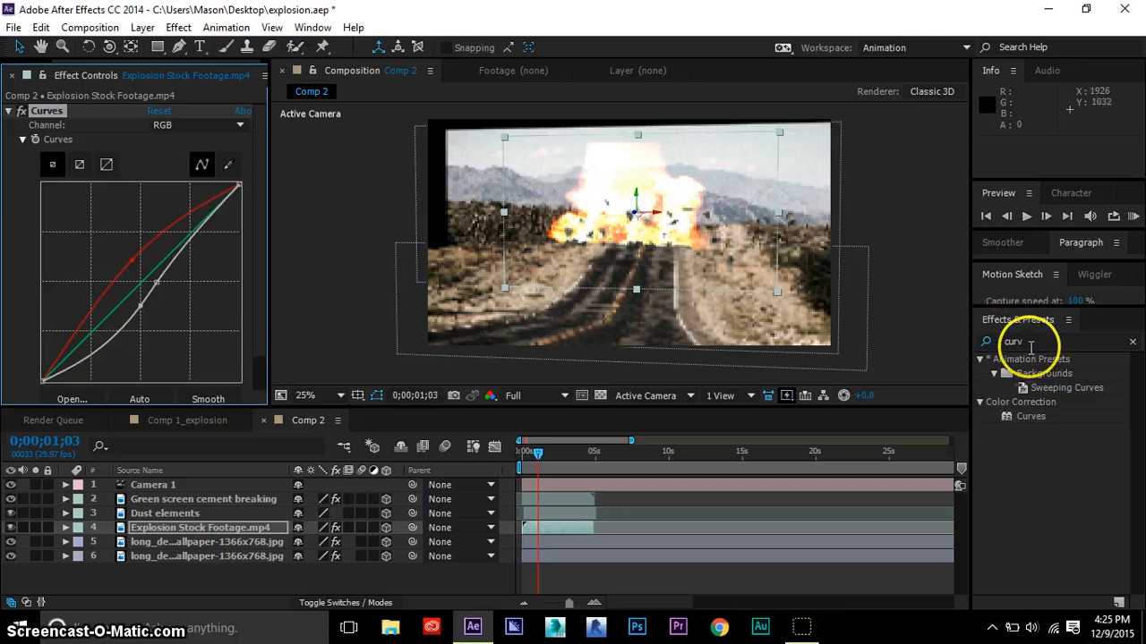
- Search the effects for "hue" and apply Hue/Saturation to Explosion Stock Footage.mp4
click(1029, 341)
drag(1034, 343, 987, 338)
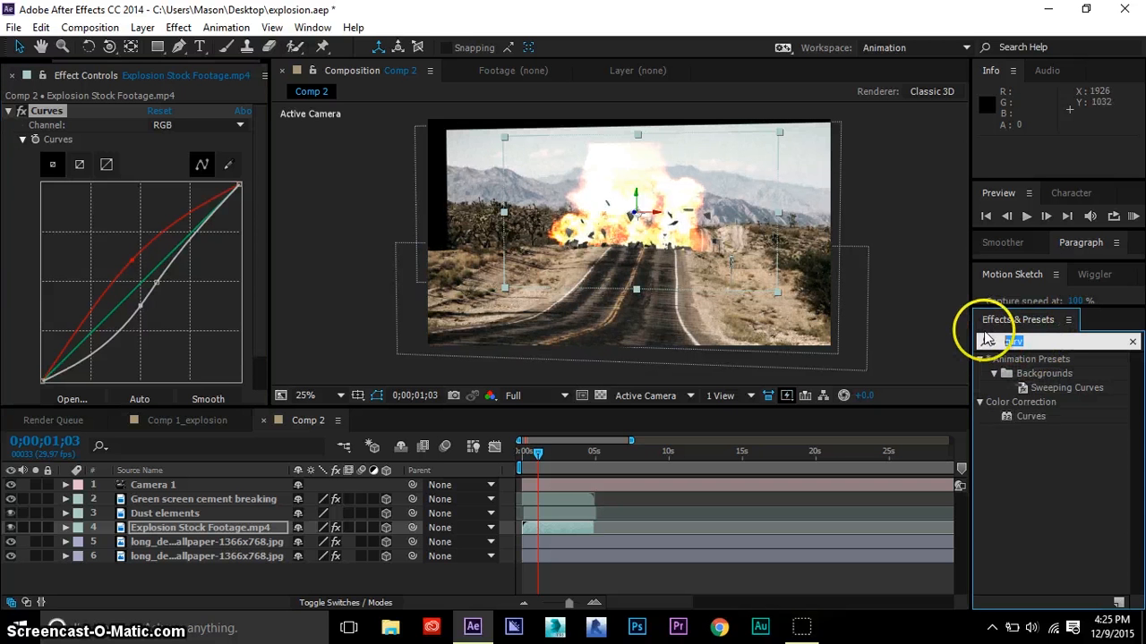
text(hue)
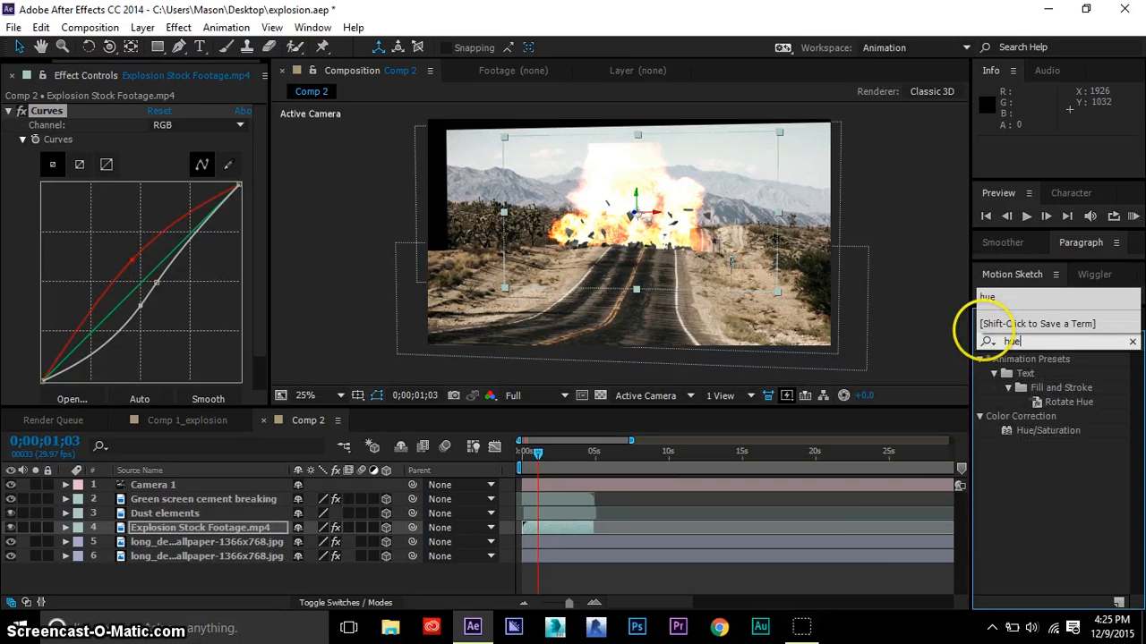
drag(1048, 430, 872, 529)
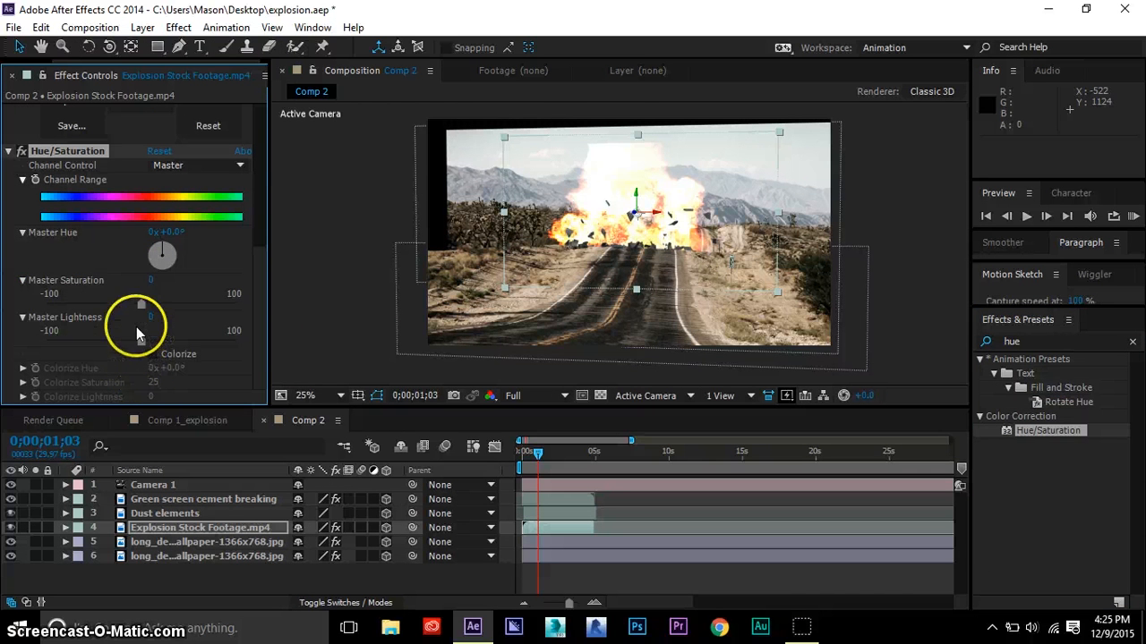
- Set the explosion footage's Master Saturation to 27 and Master Lightness to -27
drag(140, 305, 143, 305)
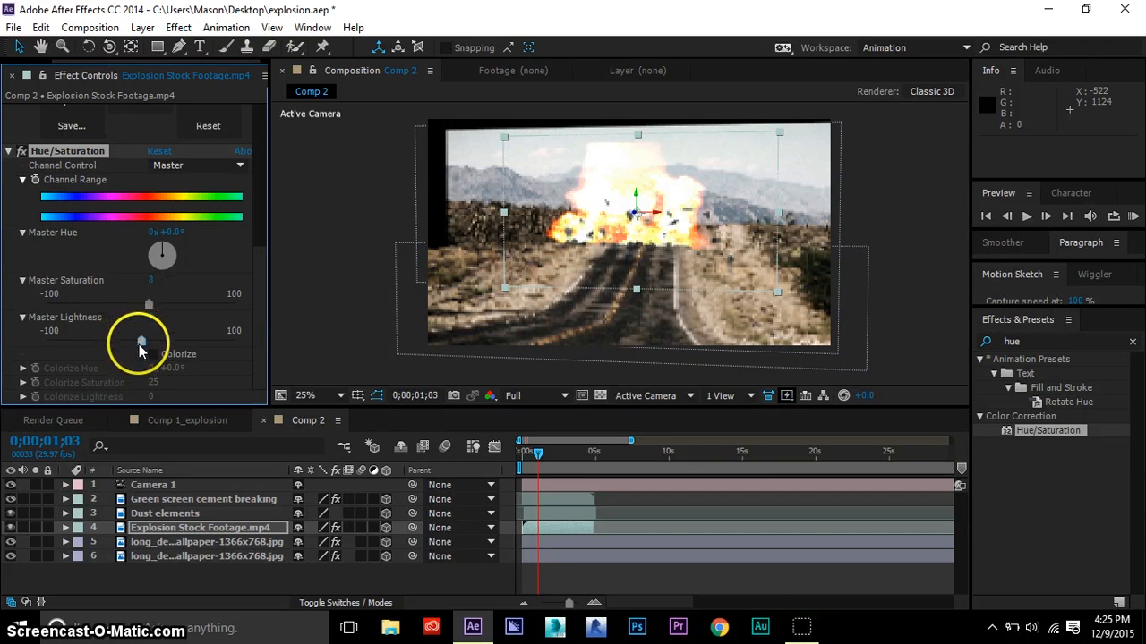
drag(139, 344, 139, 343)
drag(147, 306, 156, 302)
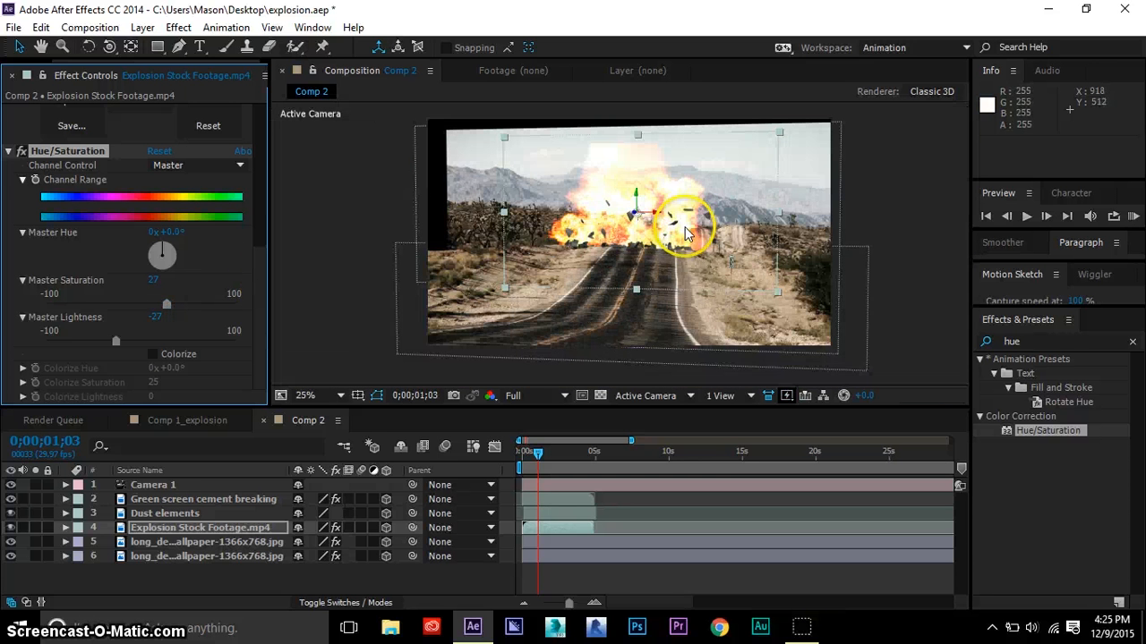
click(338, 300)
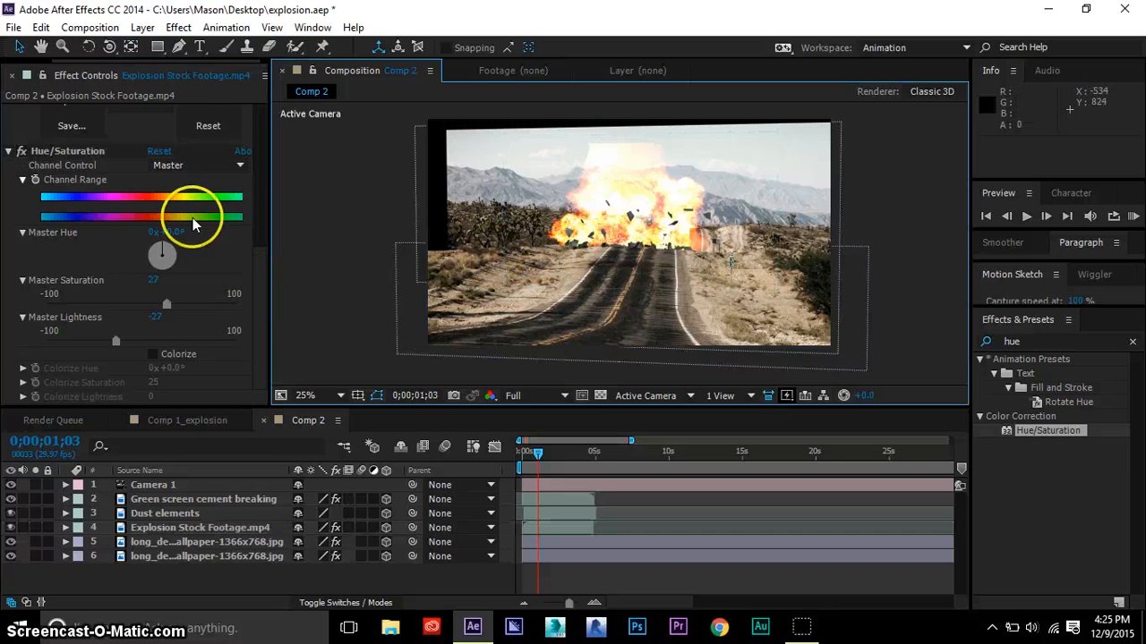
- Pre-compose all six layers into a new composition named "explosion", moving all attributes into it
click(335, 399)
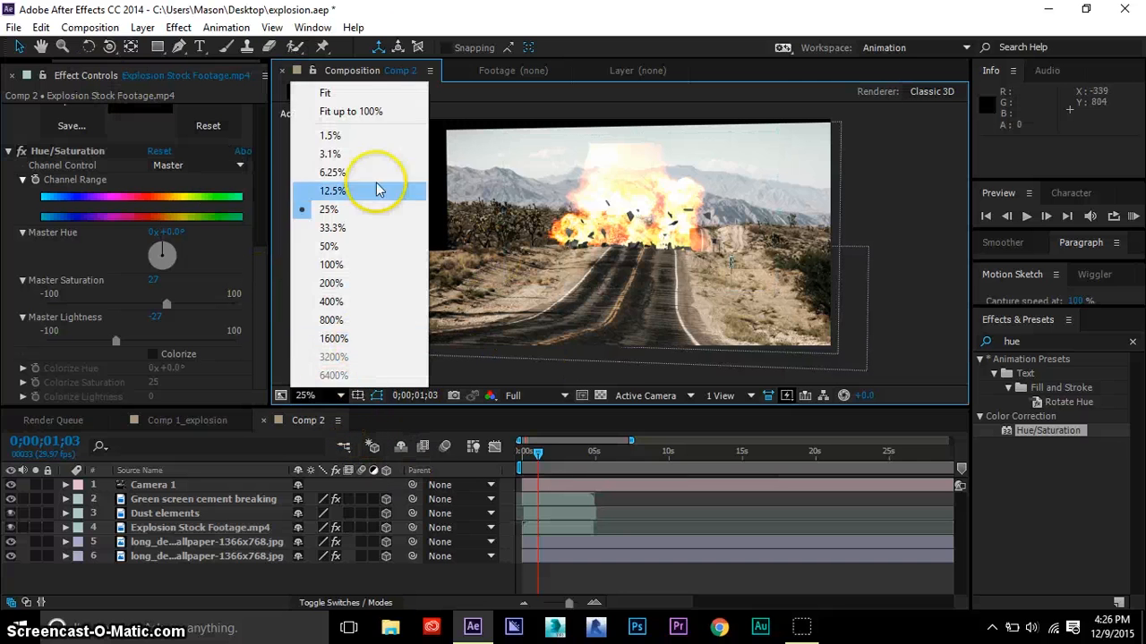
click(379, 87)
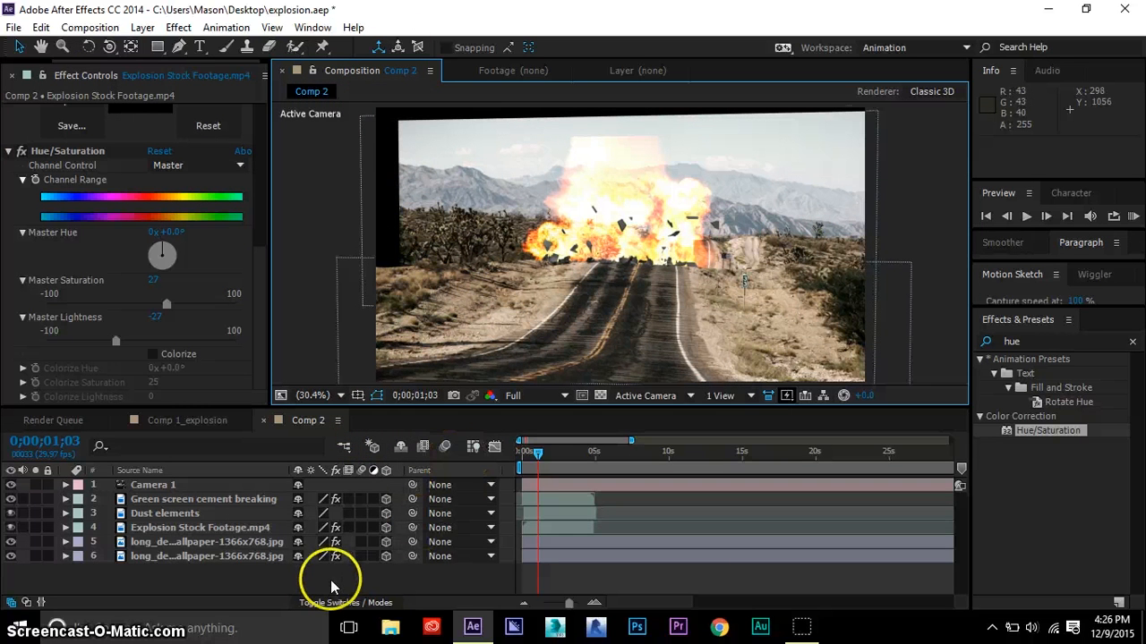
drag(323, 588, 230, 483)
right_click(230, 482)
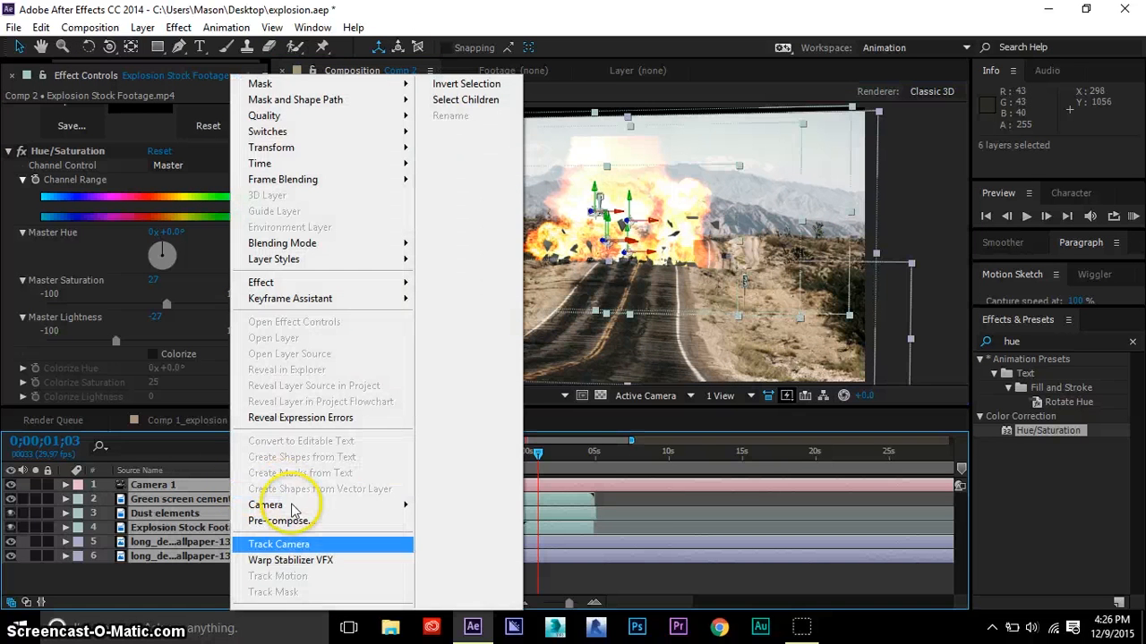
click(280, 527)
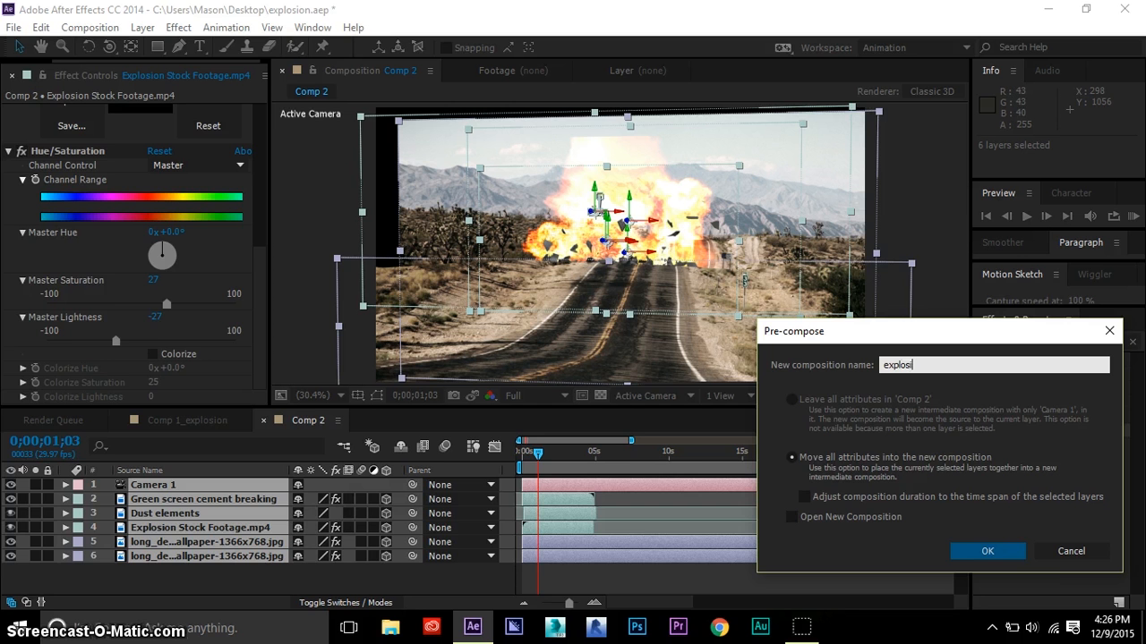
text(explosion)
key(Return)
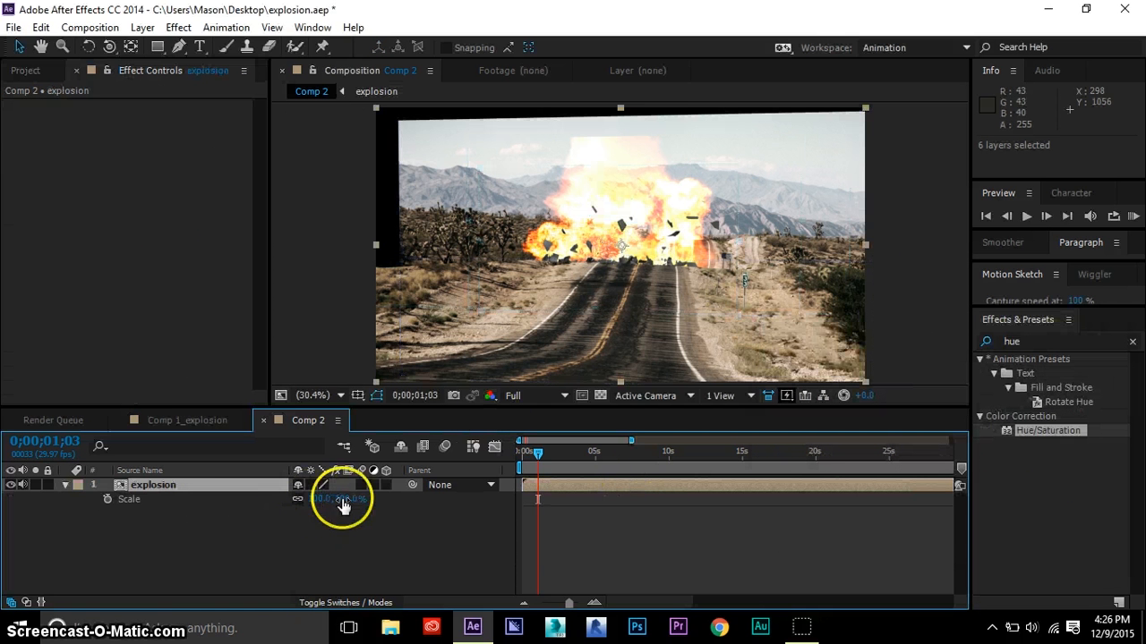
- Scale the explosion pre-comp up to 116% so that it covers the black edges of the frame
drag(343, 506, 341, 503)
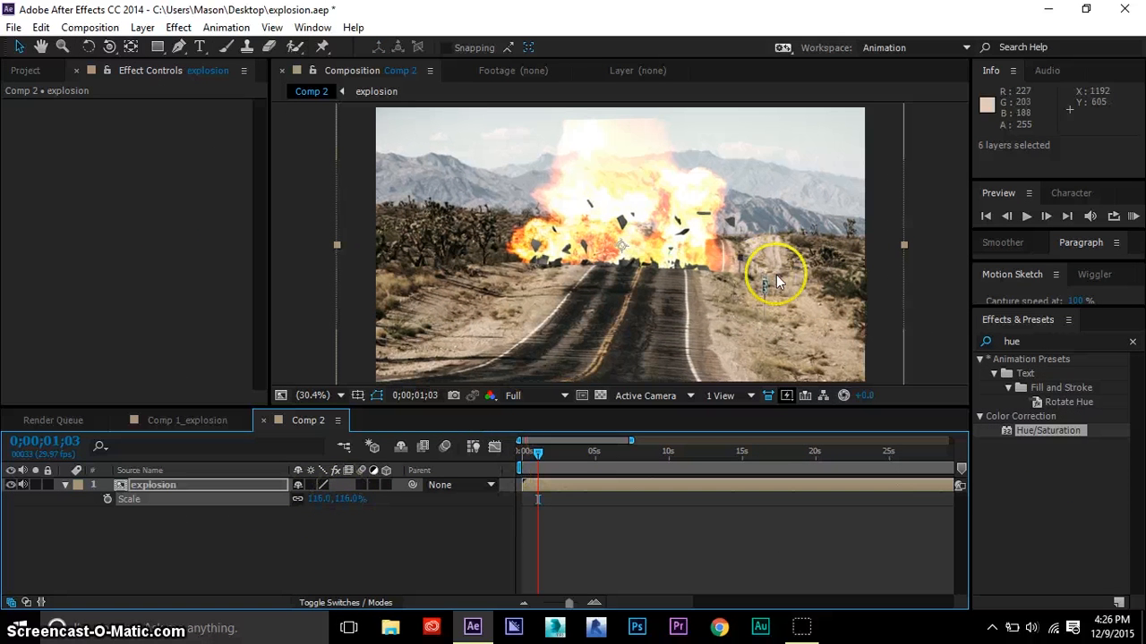
scroll(789, 308, down, 2)
scroll(723, 299, up, 2)
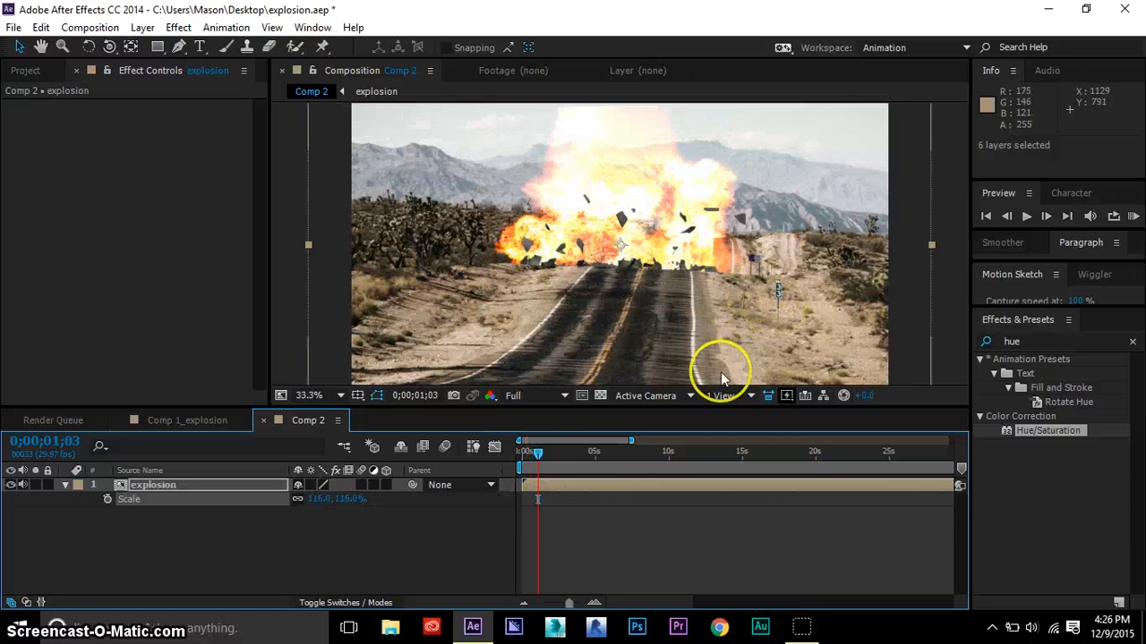
- Expand the explosion layer's Transform properties and move the layer up to position 724.5, 480.0
click(66, 488)
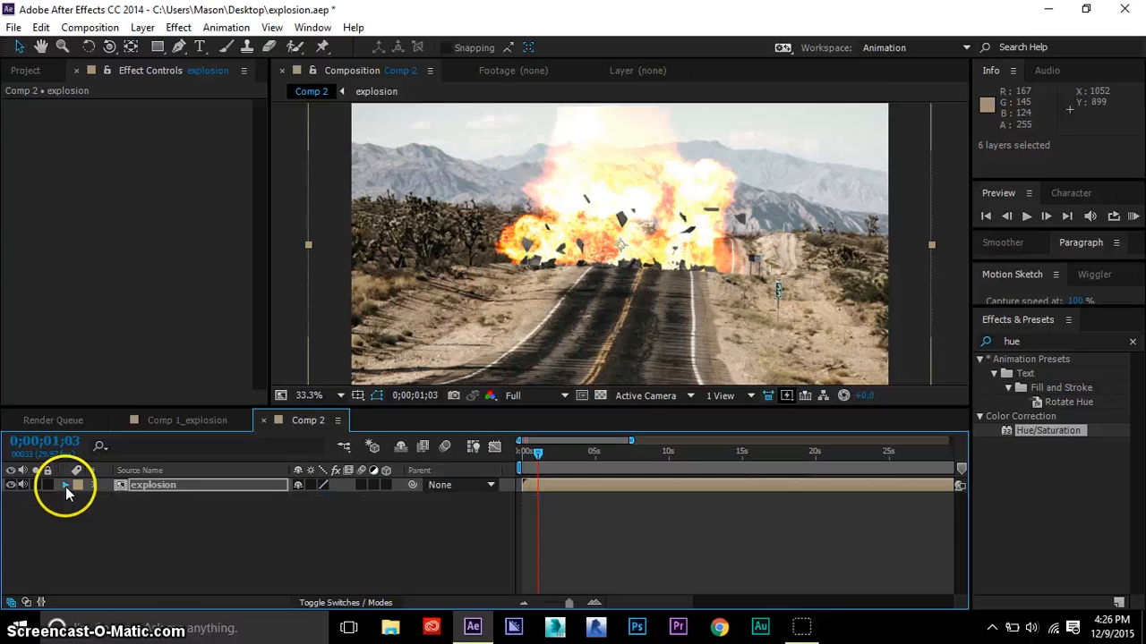
click(65, 487)
scroll(506, 314, down, 1)
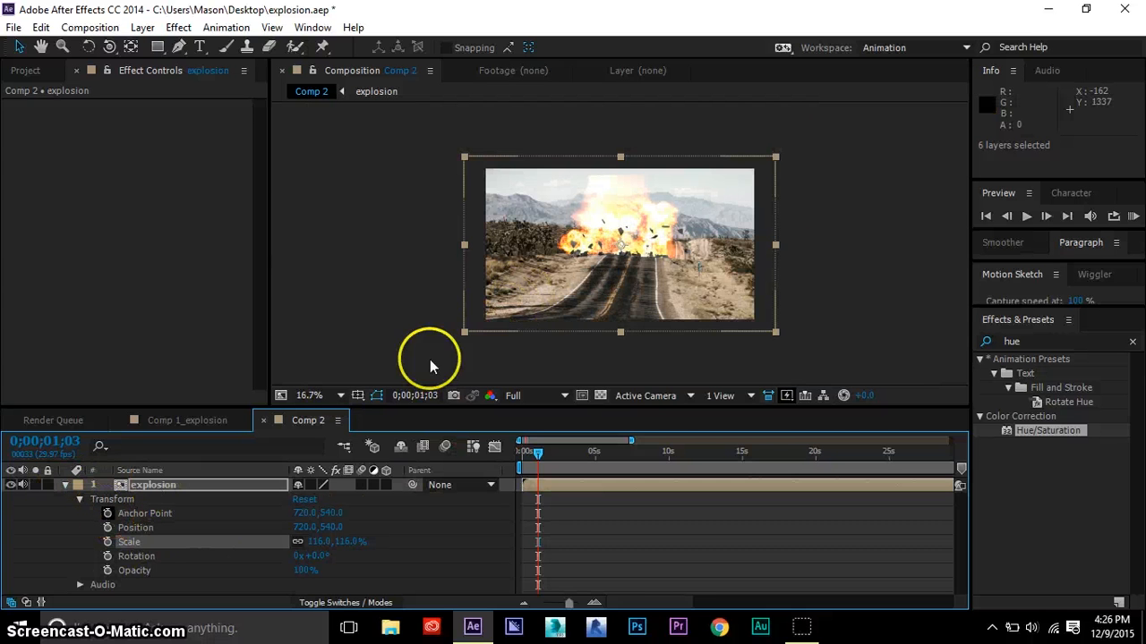
drag(551, 301, 551, 292)
scroll(551, 292, up, 1)
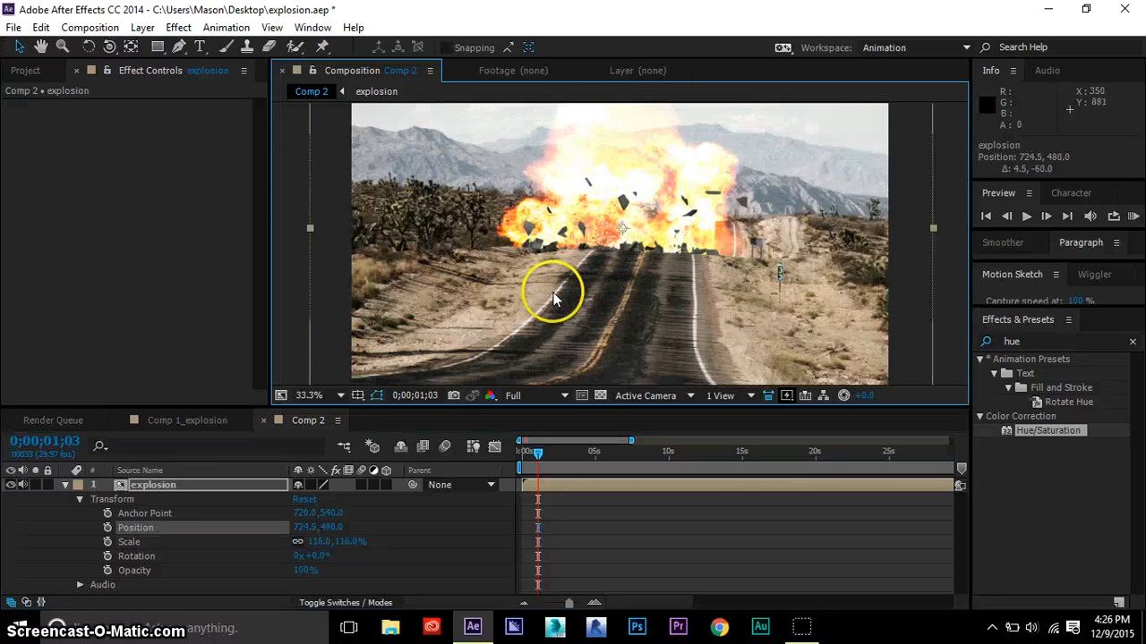
- Enable keyframing for all the explosion layer's transform properties at 0;00;01;03, and shift its position to 717.8, 492.0 at 0;00;01;05
click(107, 514)
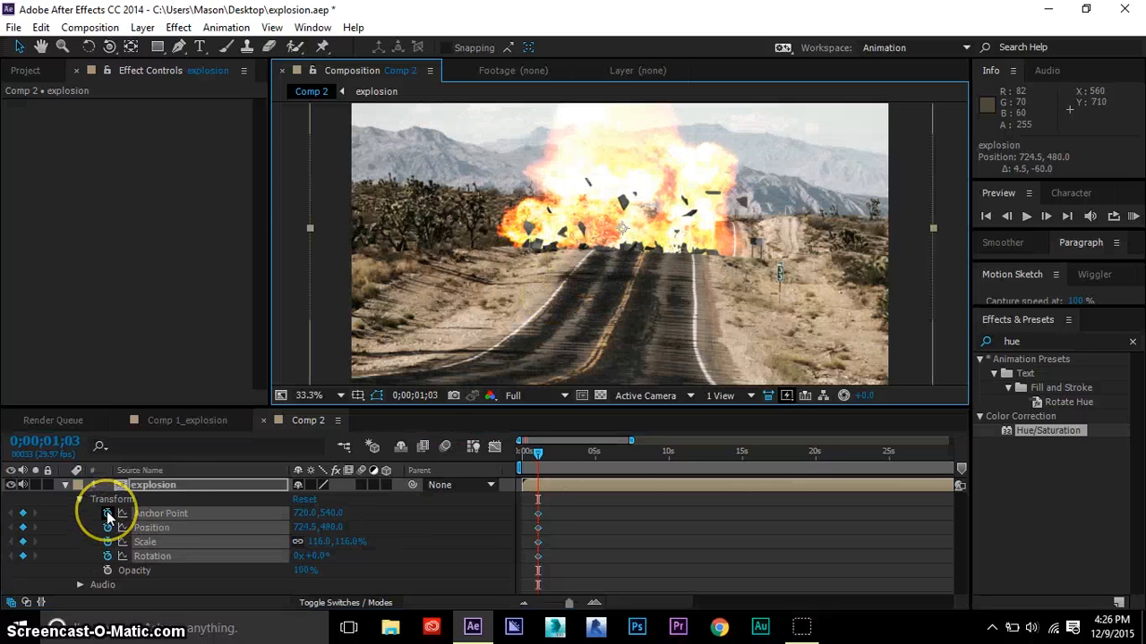
click(107, 570)
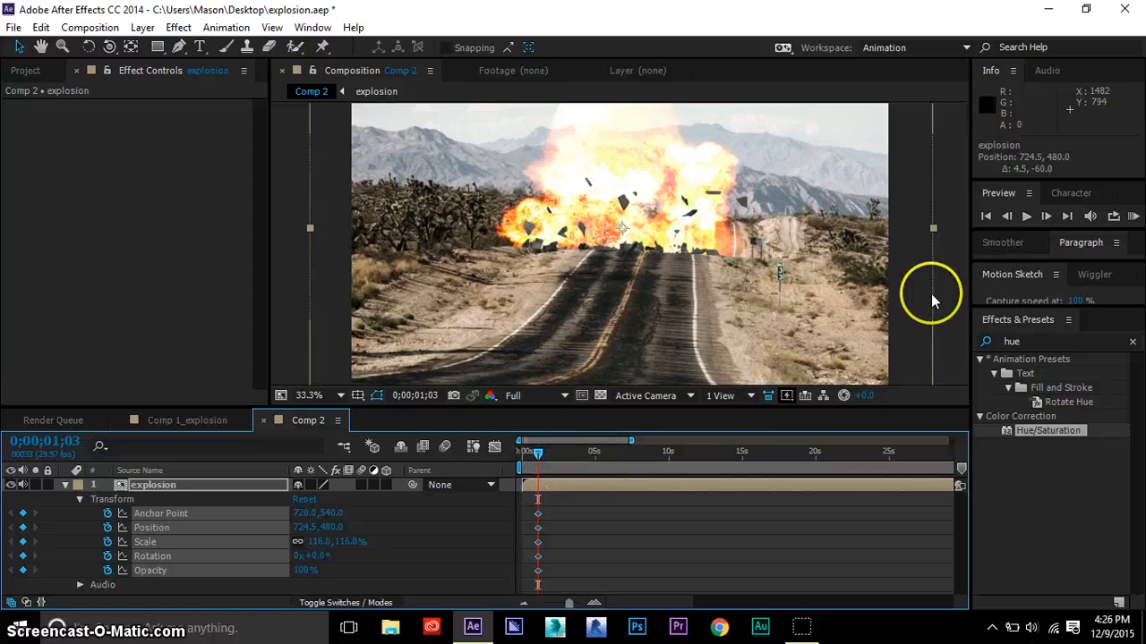
click(1047, 216)
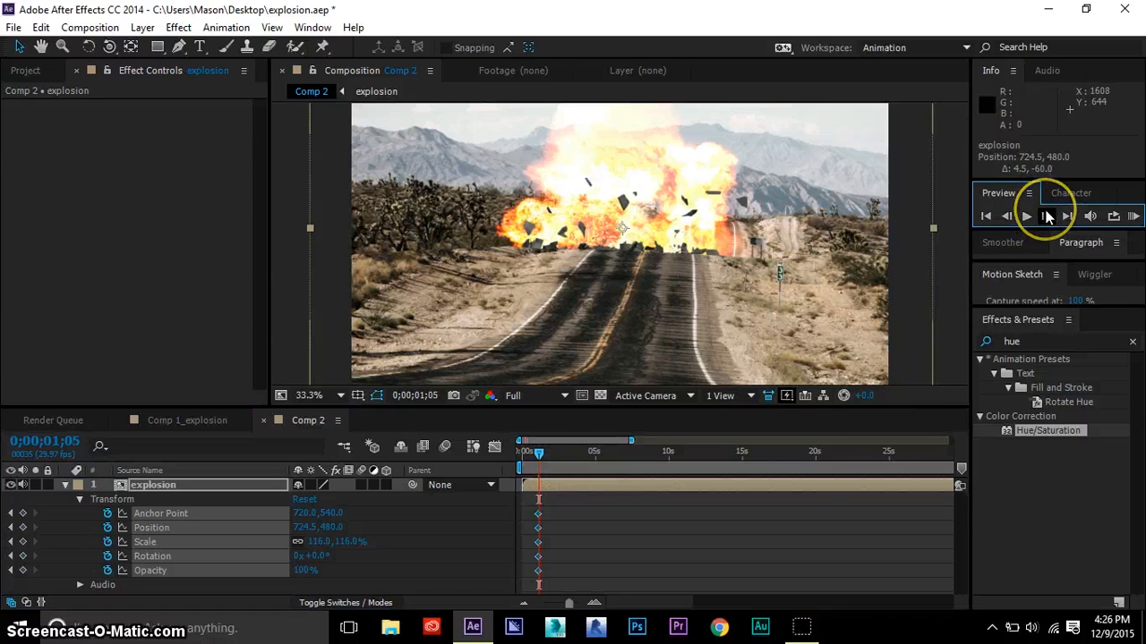
drag(716, 281, 716, 287)
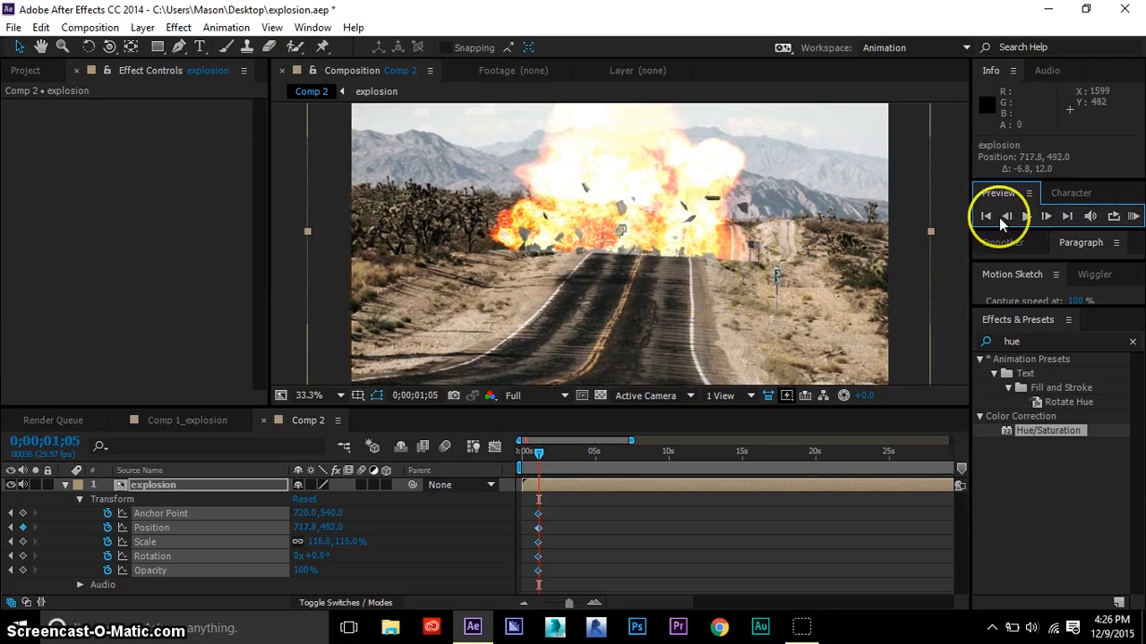
- Advance to 0;00;01;07 and add a shake keyframe with the explosion layer at position 744.8, 477.0
click(1045, 216)
click(1045, 216)
click(1045, 216)
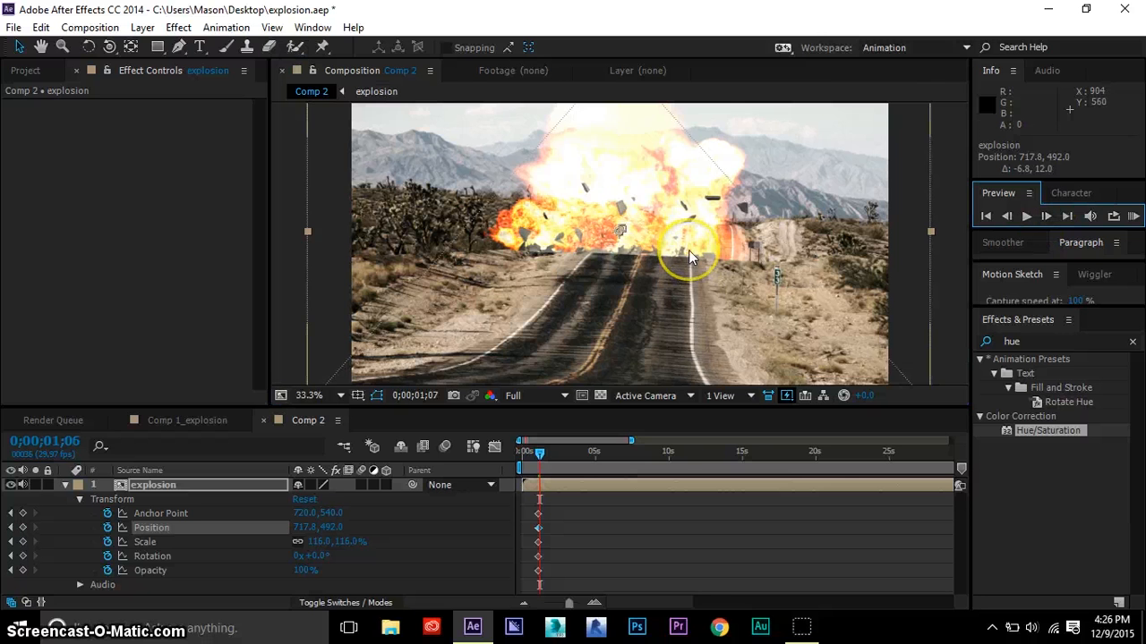
drag(687, 252, 694, 246)
- Continue the shake a few frames at a time, including a position keyframe at 713.3, 480.0 for the explosion layer
click(1047, 216)
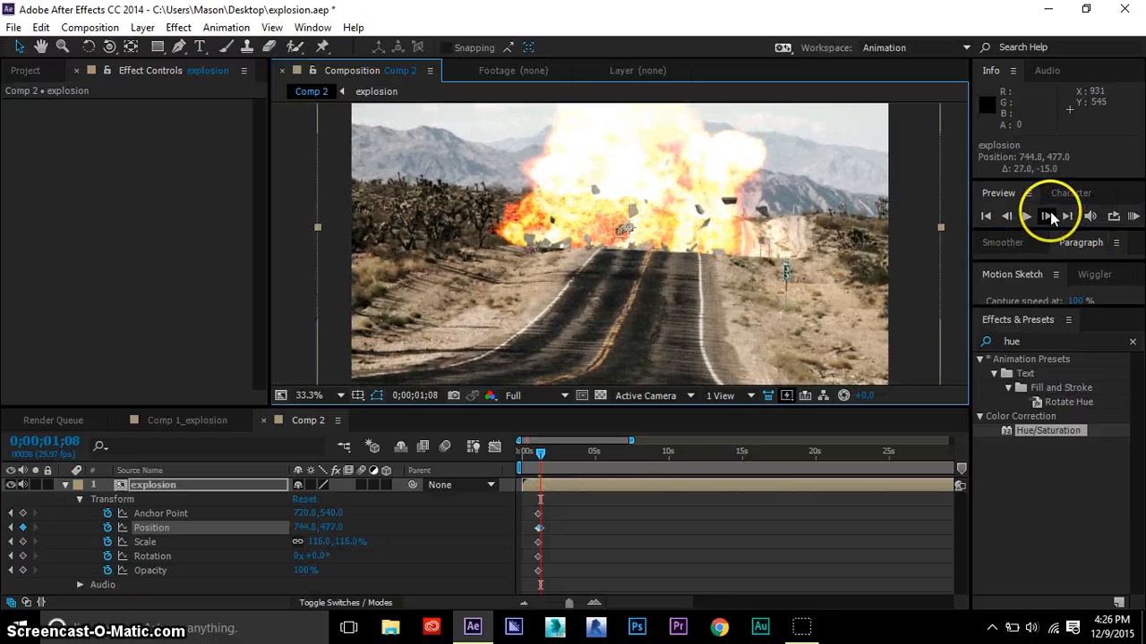
click(1047, 216)
click(1050, 216)
click(1050, 216)
drag(696, 283, 743, 299)
click(1045, 215)
click(1045, 215)
click(1045, 216)
click(1045, 215)
click(1045, 216)
click(1045, 216)
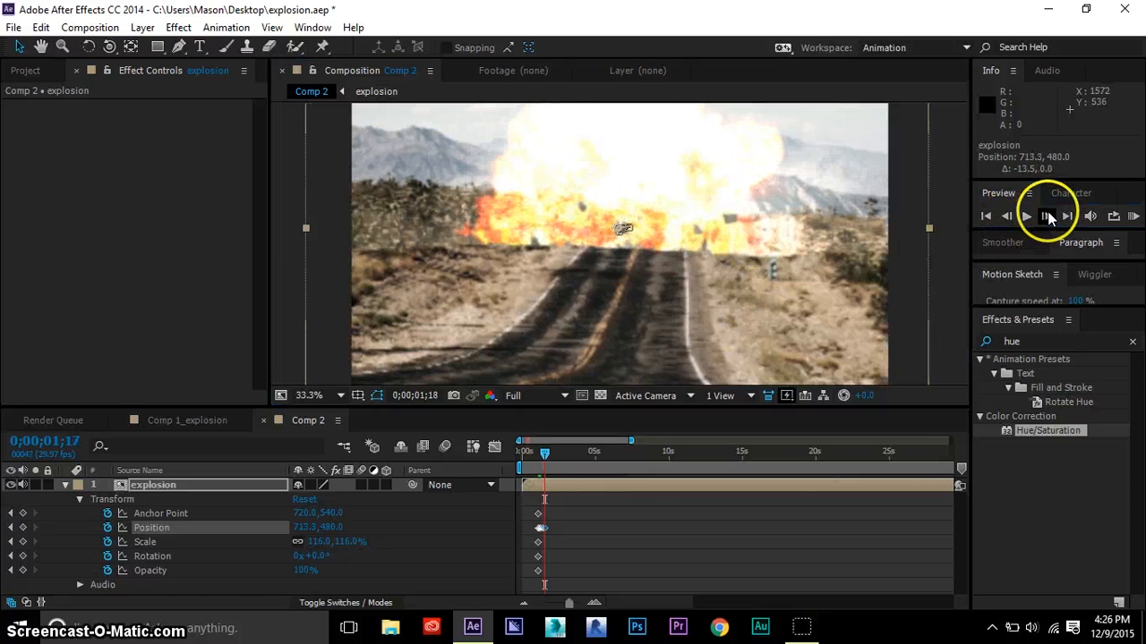
- Add further shake offsets to the explosion layer, including position 688.5, 450.0 at 0;00;01;24
click(1045, 216)
drag(817, 274, 759, 281)
click(1045, 216)
click(1045, 216)
click(1046, 216)
click(1045, 216)
click(1028, 216)
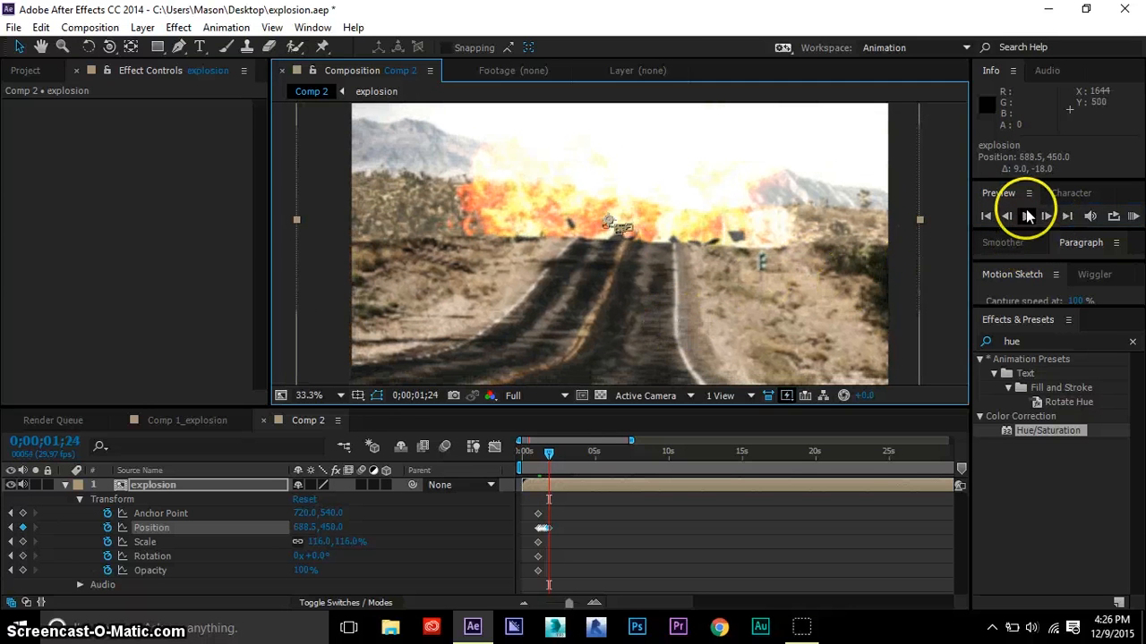
- Advance to 0;00;01;27 and add a shake keyframe with the explosion layer at position 666.0, 435.0
click(1046, 216)
click(1046, 216)
click(1047, 216)
drag(881, 255, 873, 249)
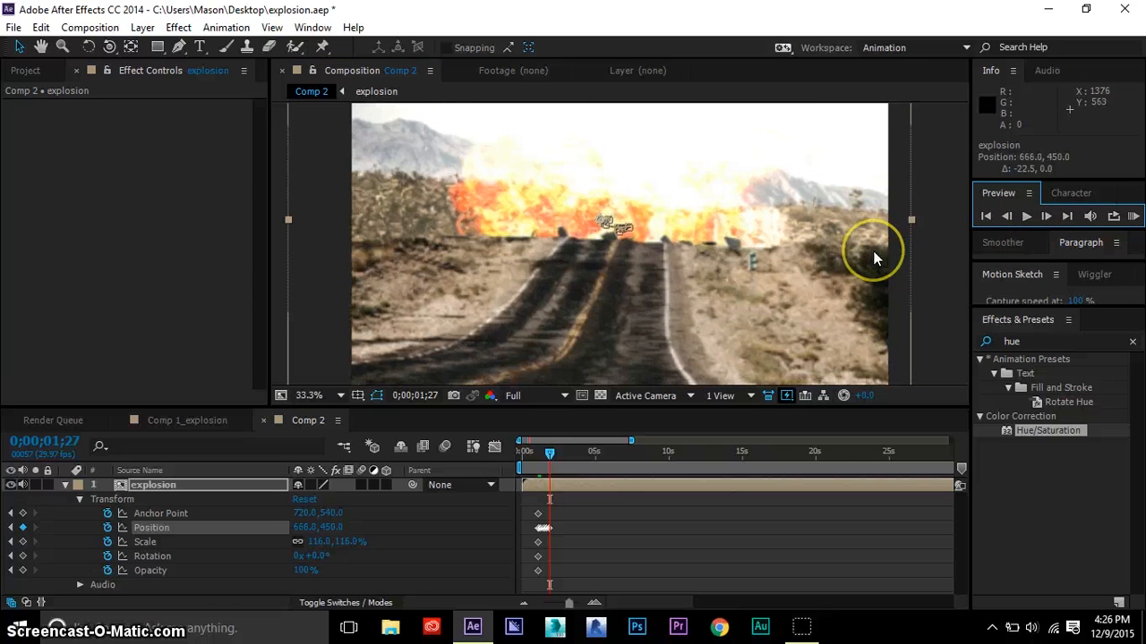
scroll(698, 264, down, 2)
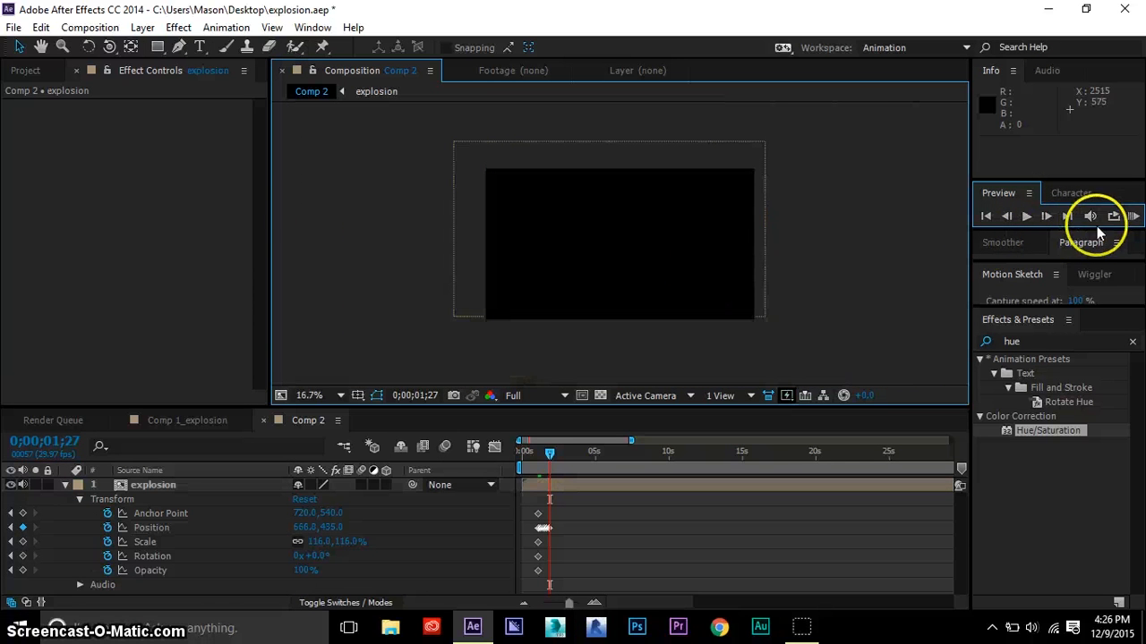
- Play a RAM preview of Comp 2 to check the camera shake during the explosion, and stop the playback
scroll(797, 274, up, 1)
scroll(816, 271, down, 1)
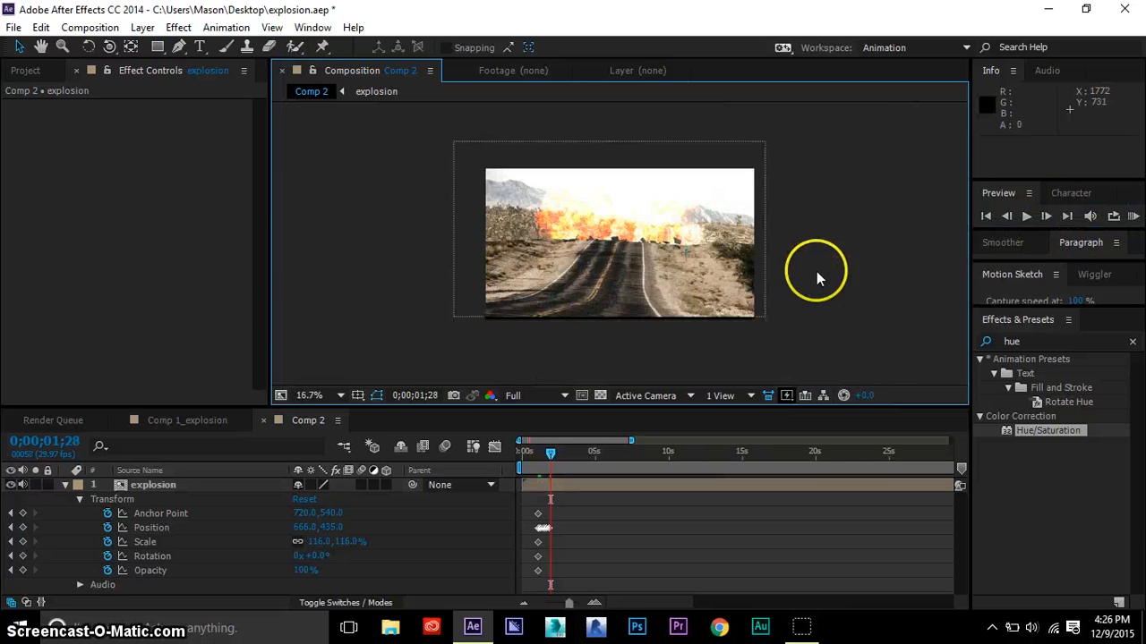
scroll(848, 277, up, 1)
click(1131, 215)
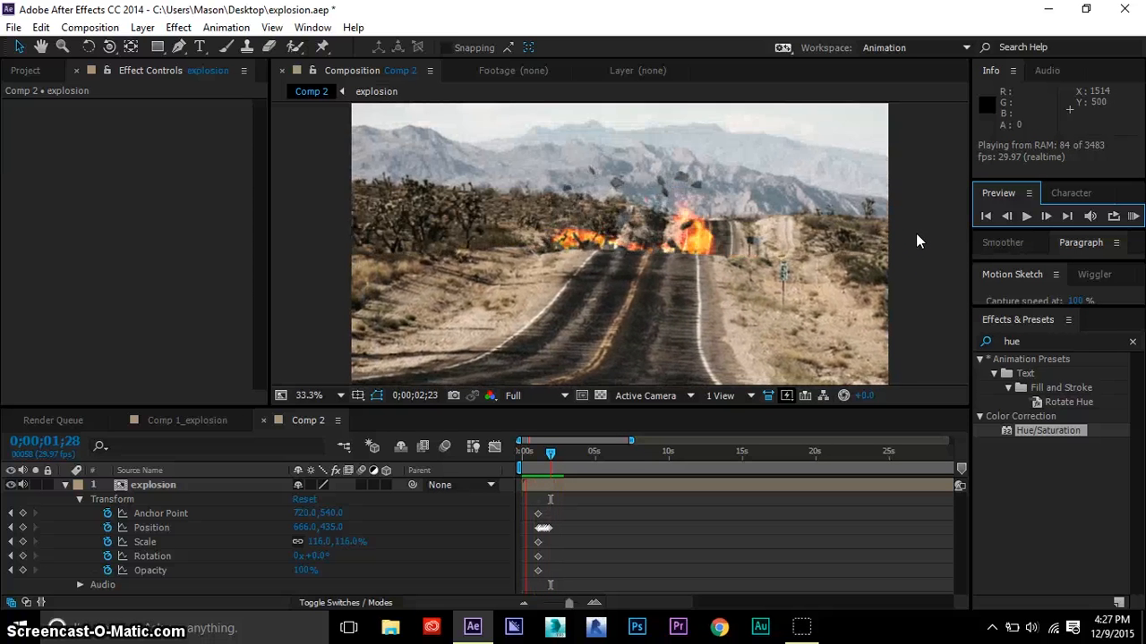
click(924, 240)
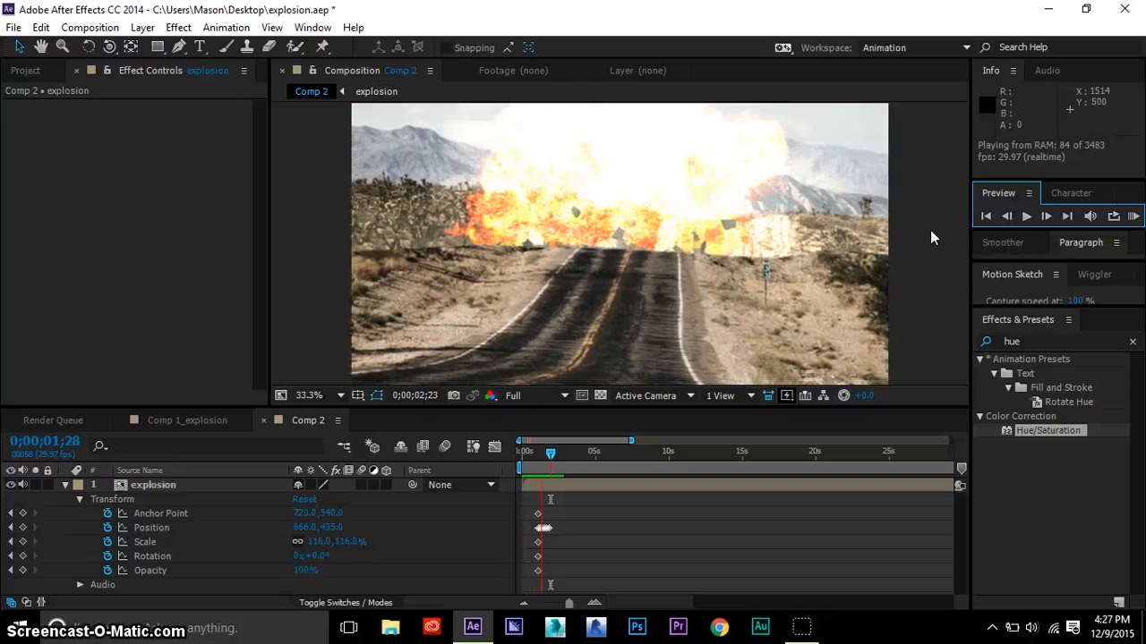
click(904, 236)
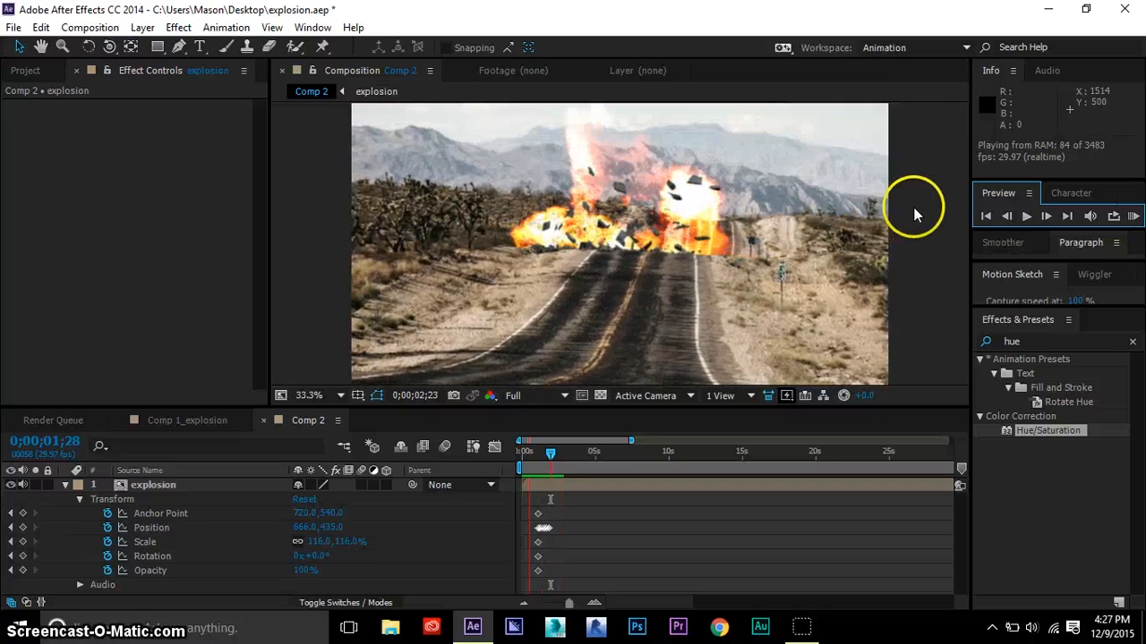
click(914, 212)
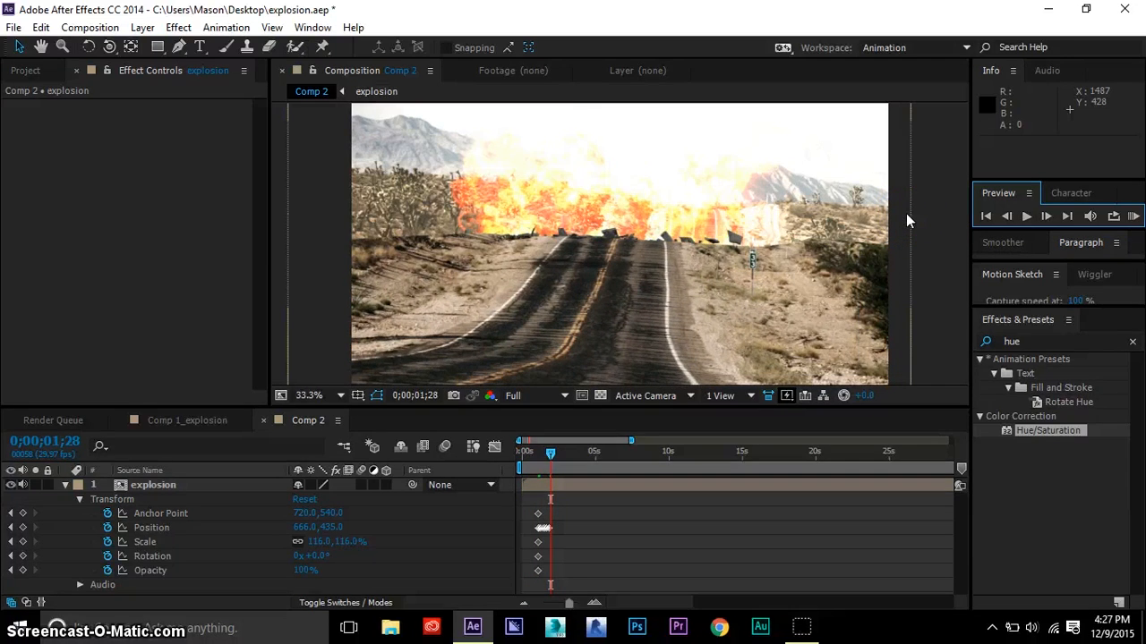